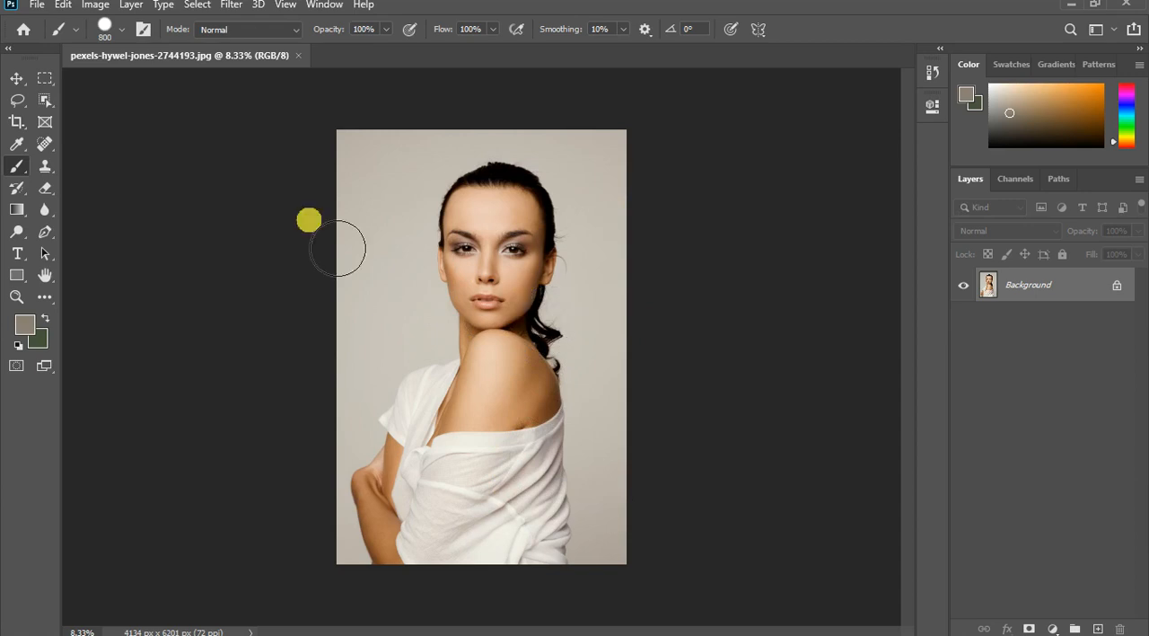
- Unlock the Background layer, duplicate it, and hide the original beneath the copy
click(1122, 289)
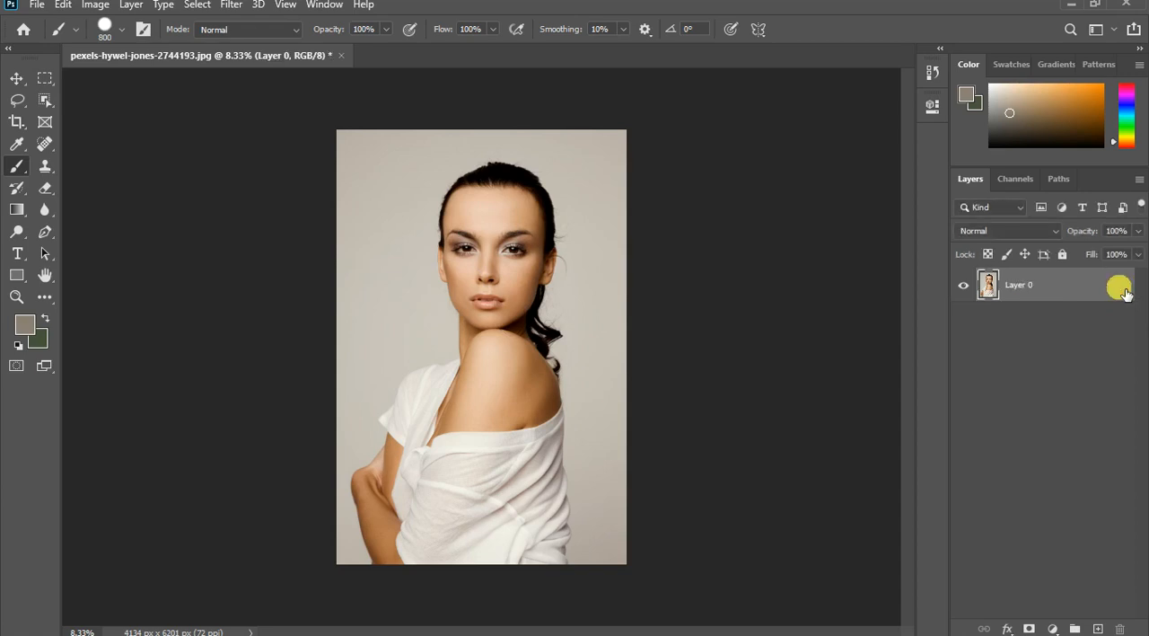
key(ctrl+j)
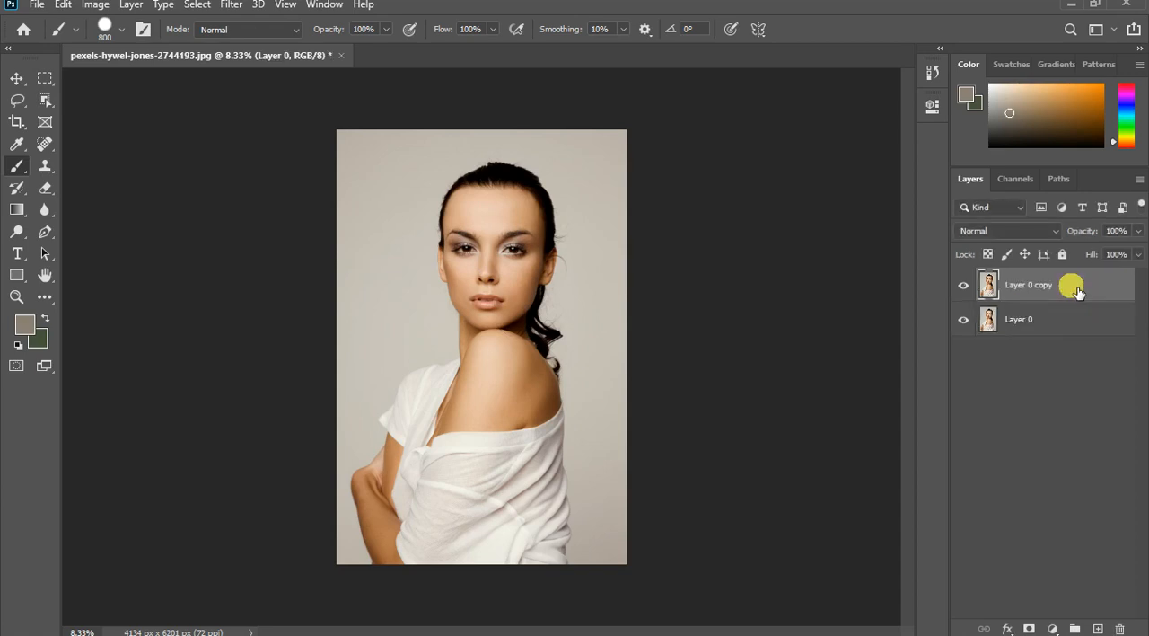
click(965, 321)
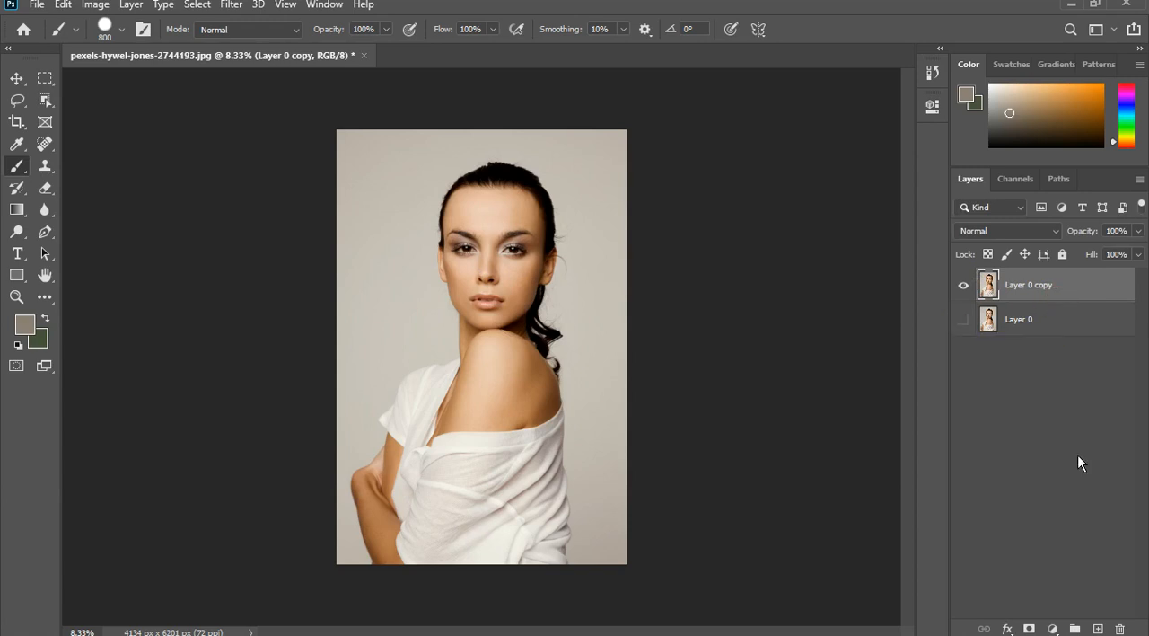
- Add a Curves adjustment layer above the copy and pull the RGB midtones down to darken the portrait
click(1053, 628)
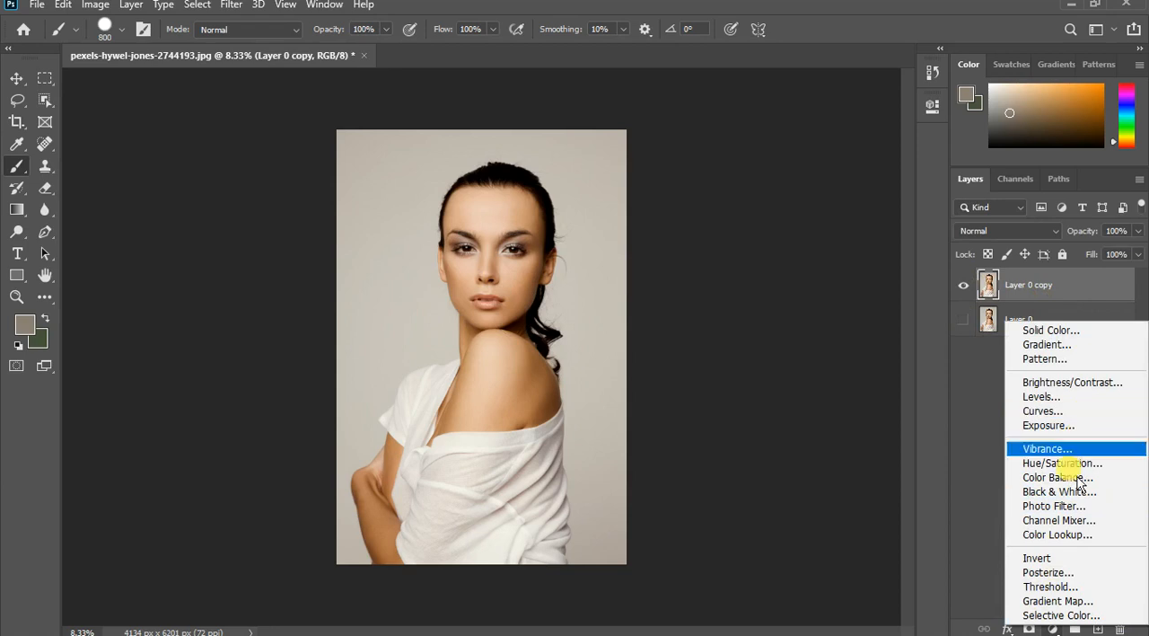
click(1073, 415)
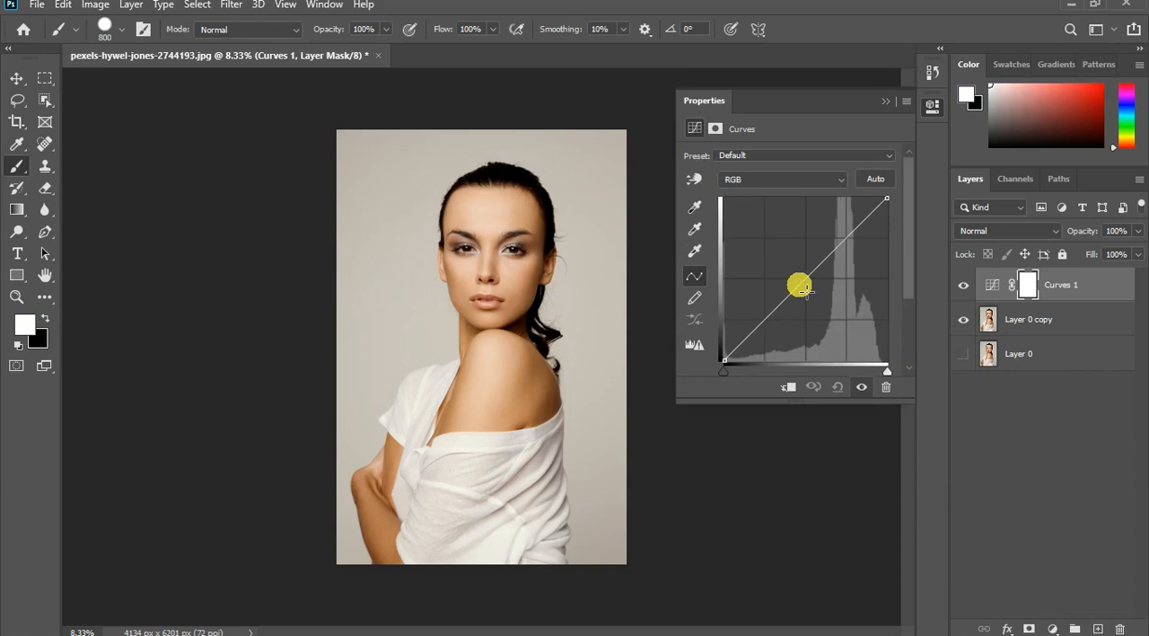
drag(806, 291, 818, 309)
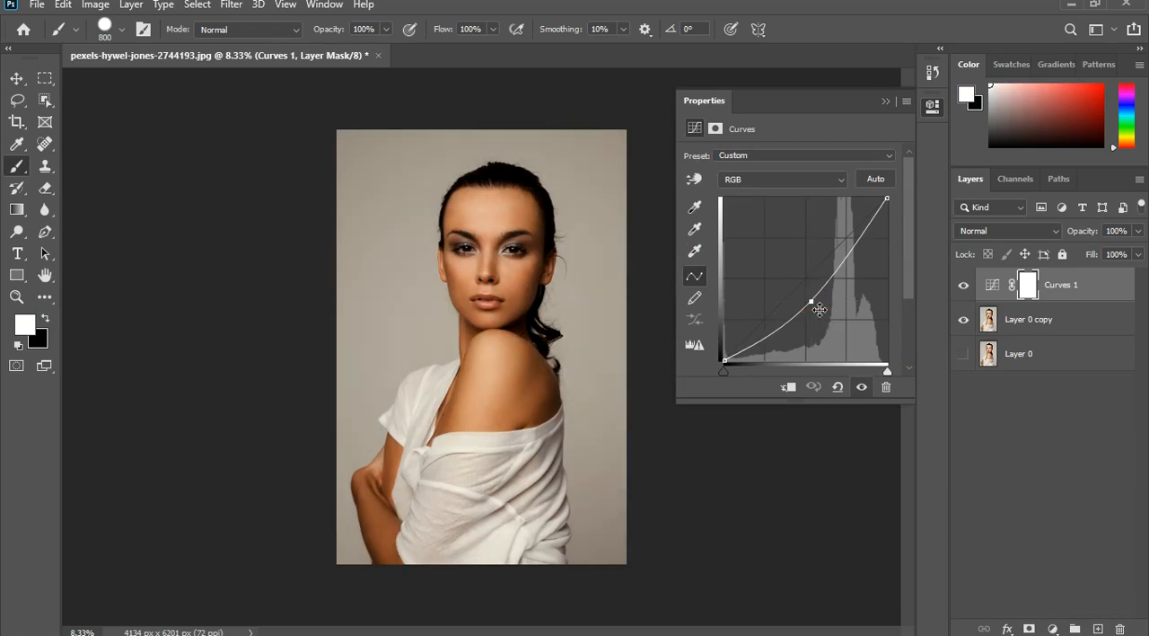
click(908, 91)
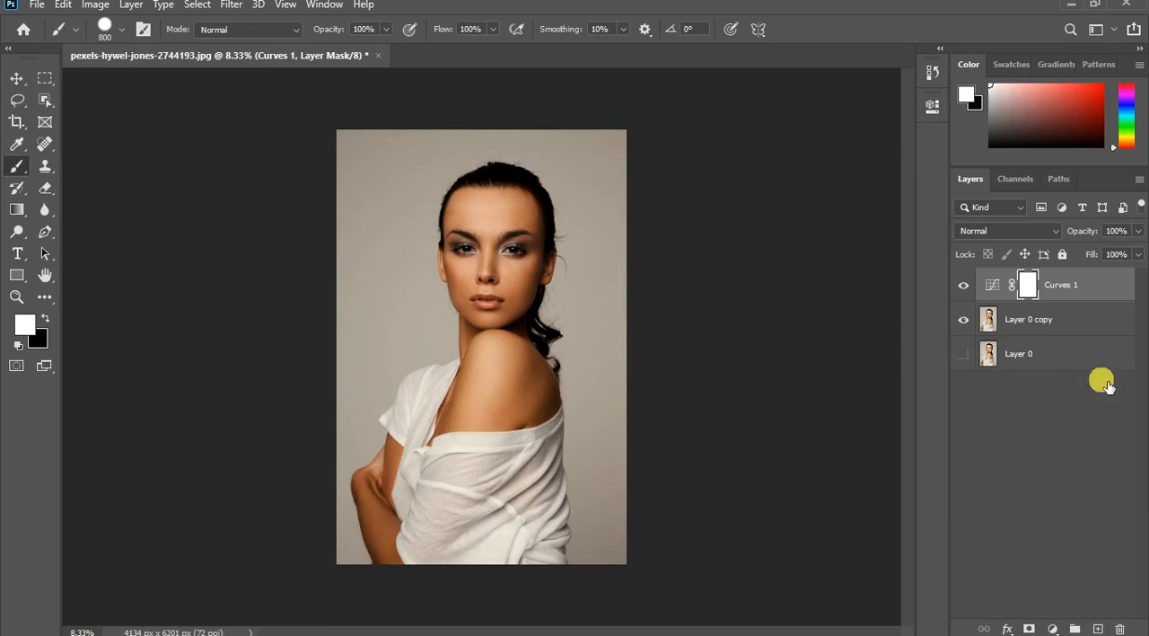
- Add a second Curves adjustment layer and lower its RGB midtones slightly for a further subtle darkening
click(1054, 628)
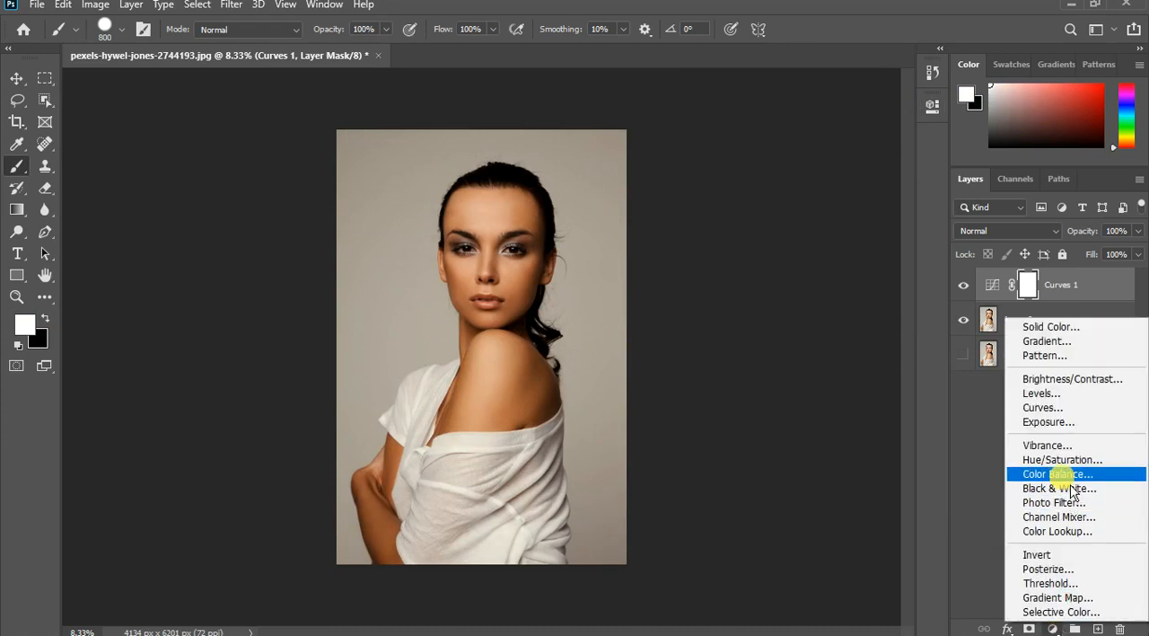
click(1079, 413)
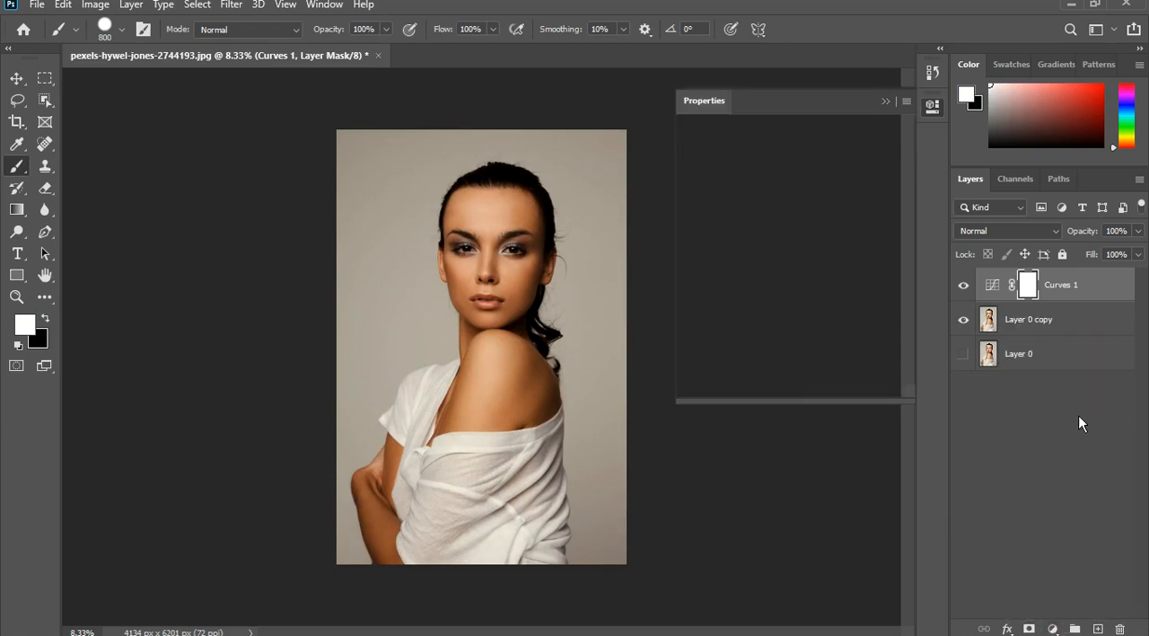
click(807, 286)
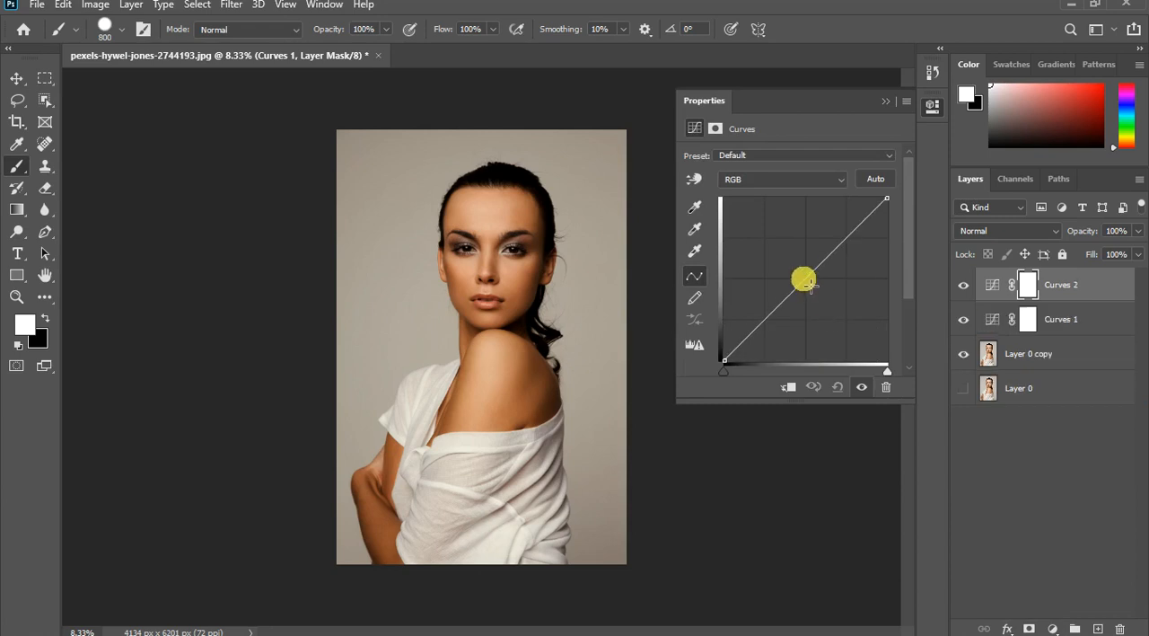
drag(814, 292, 818, 296)
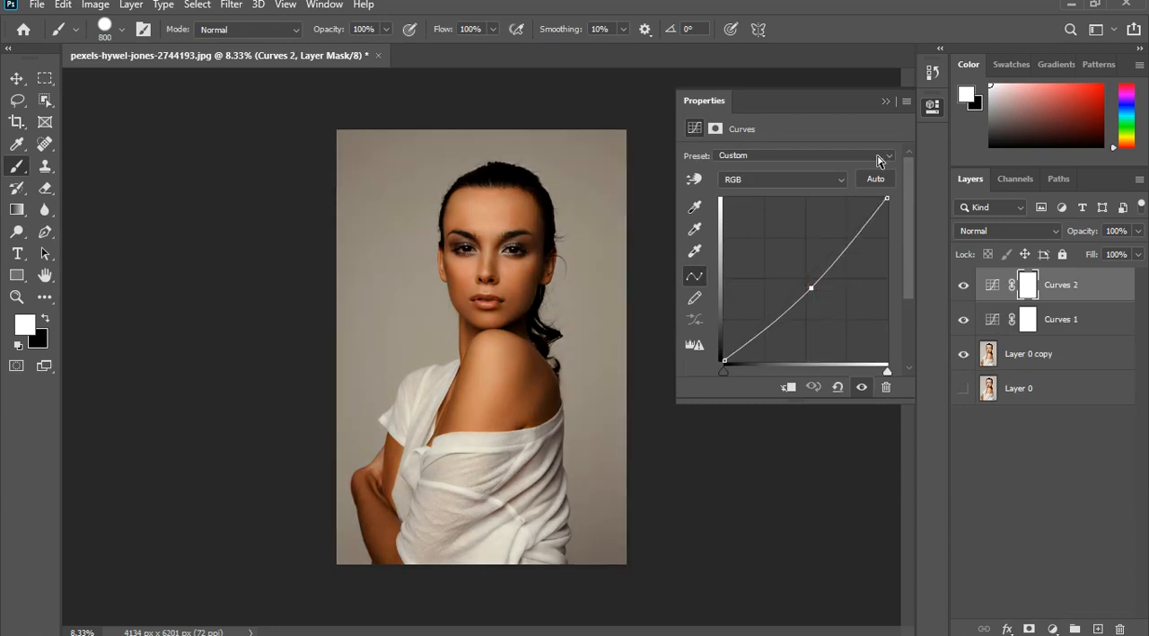
click(896, 104)
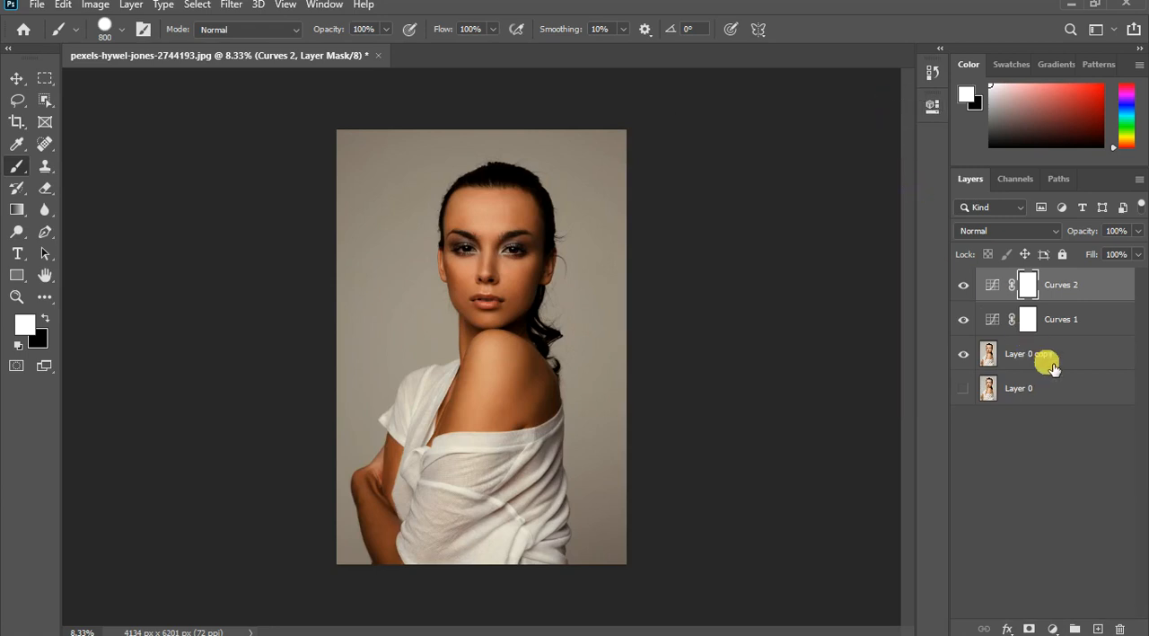
- Hide the second Curves layer and compare the portrait with the first Curves layer off and on
click(973, 287)
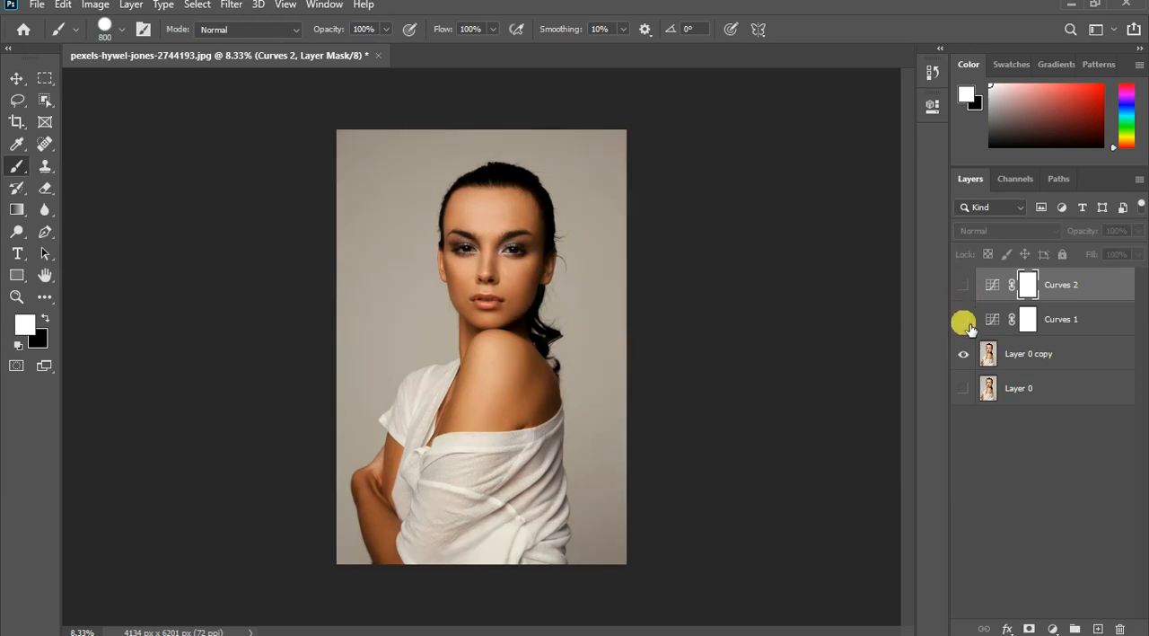
click(965, 322)
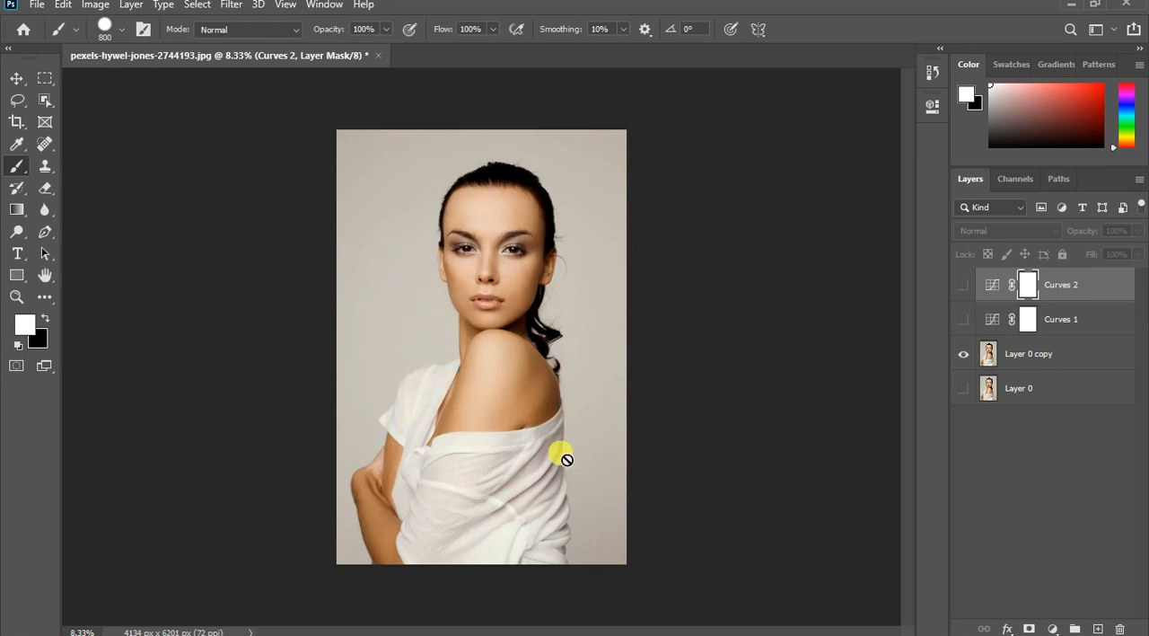
click(963, 319)
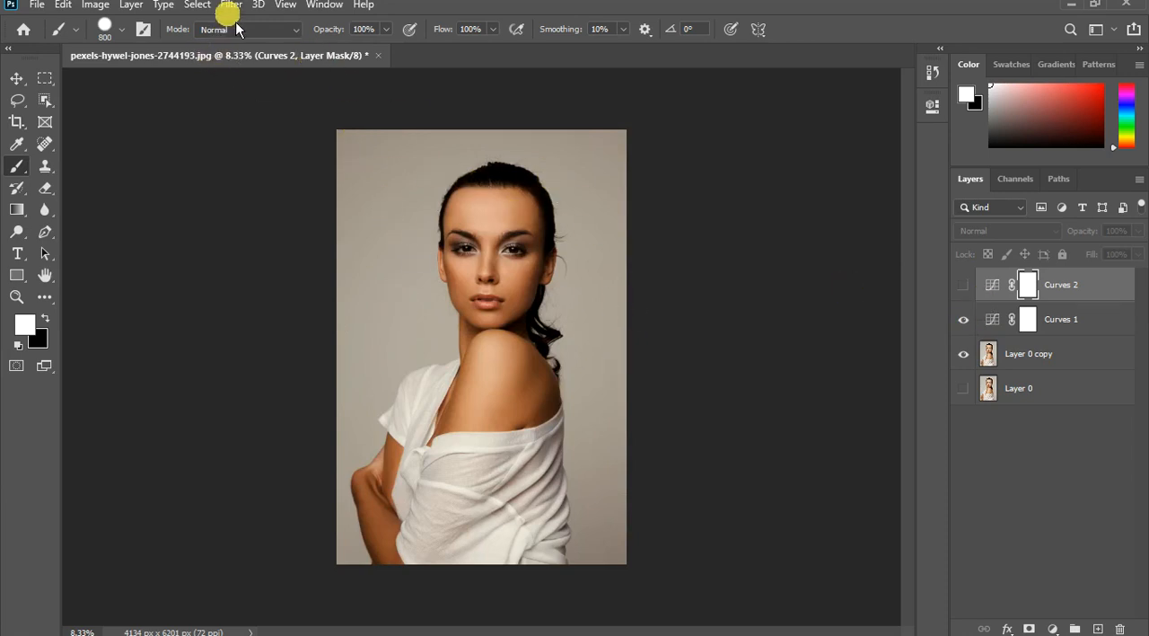
- Try a Color Range on the second Curves layer, sampling the grey backdrop with fuzziness 29
click(205, 7)
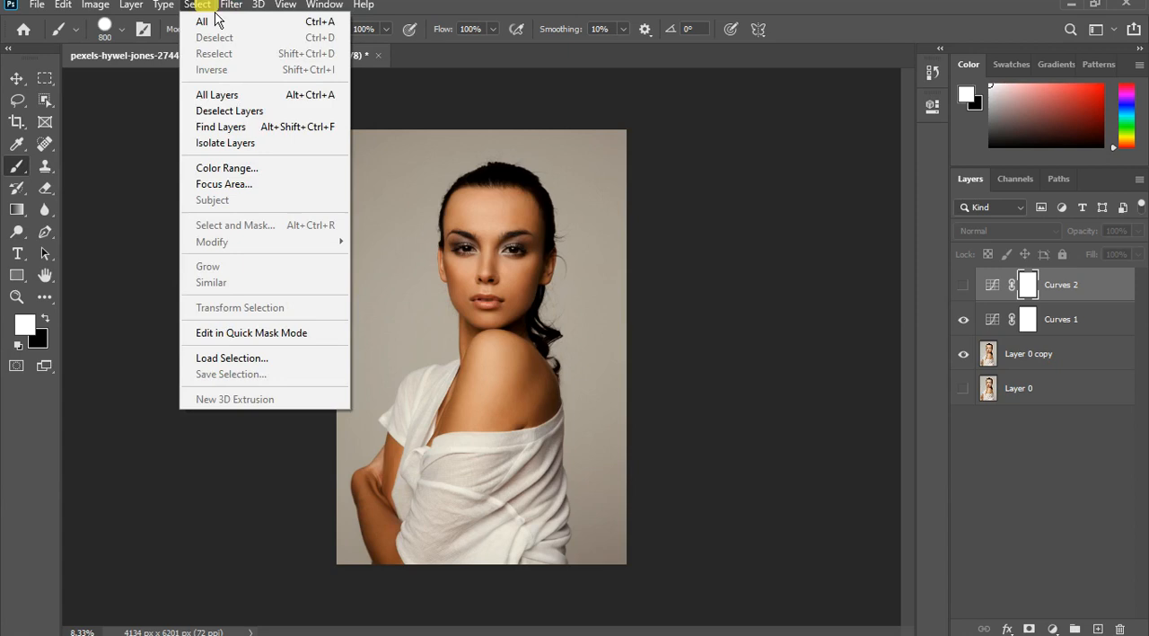
click(240, 166)
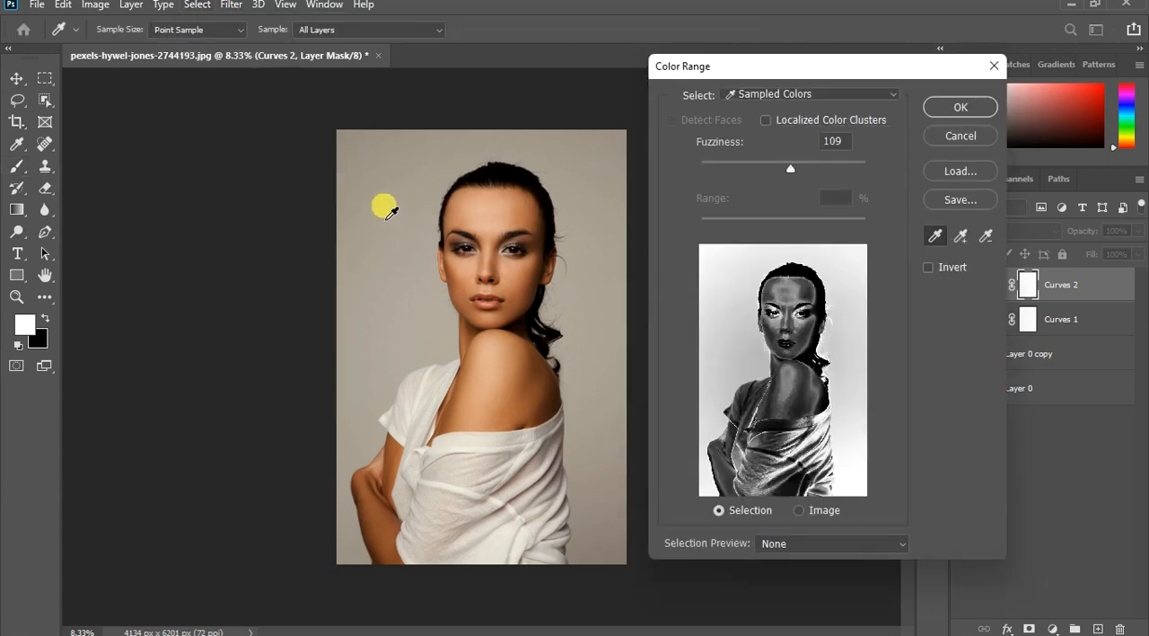
click(384, 208)
click(384, 207)
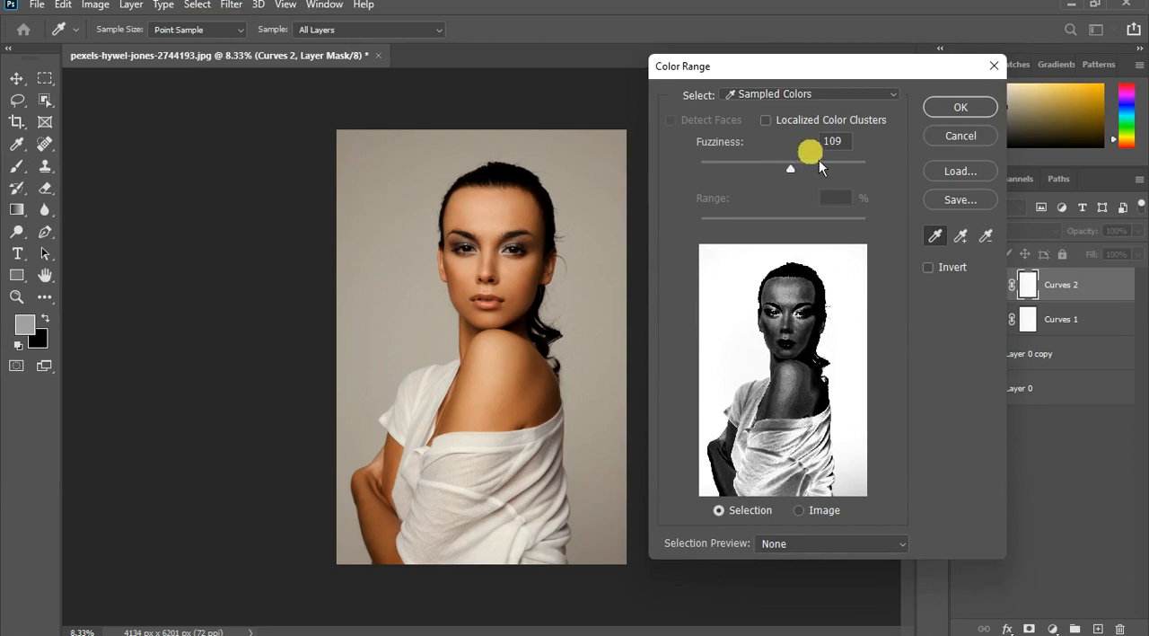
drag(802, 172, 745, 179)
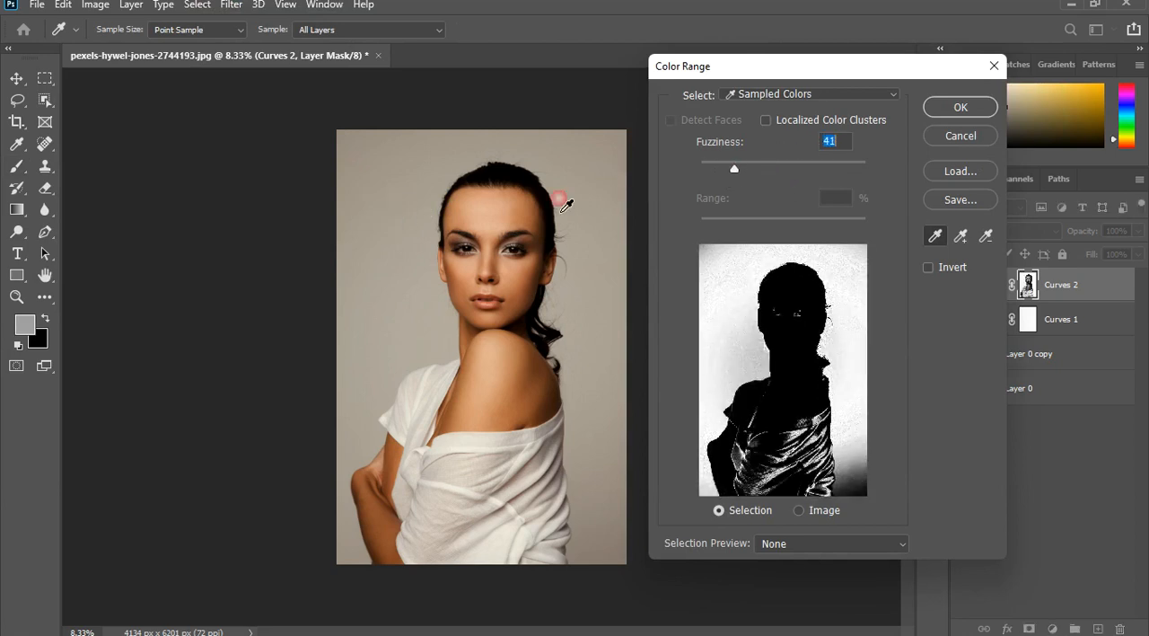
click(565, 206)
drag(743, 176, 732, 172)
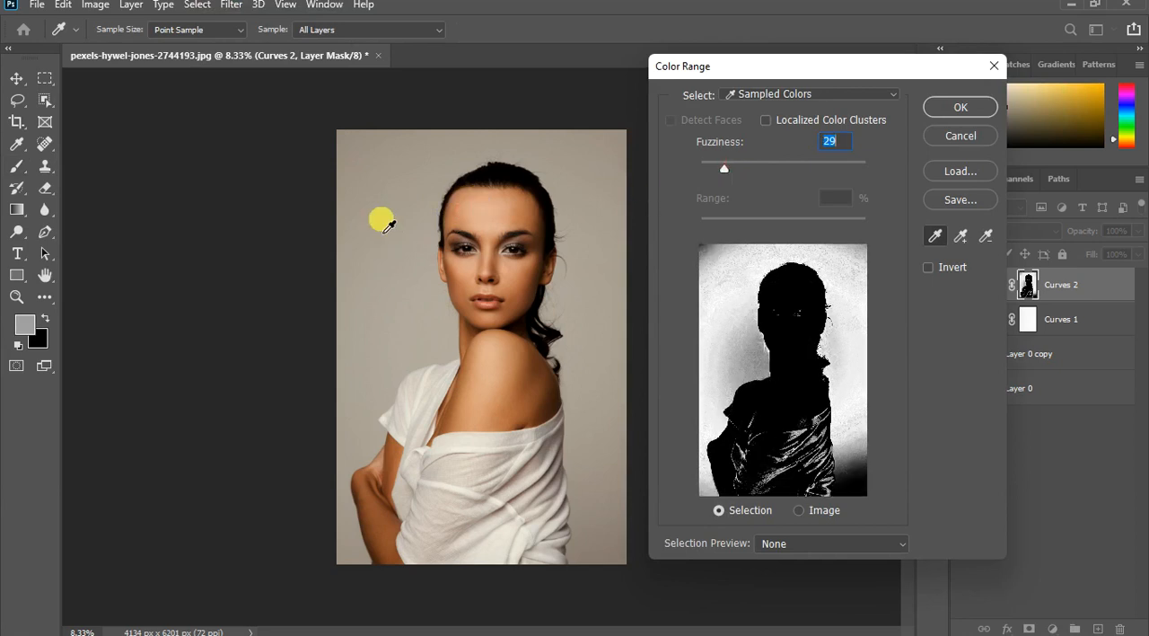
- Try adding more backdrop tones to the Color Range, set fuzziness to 20, and apply it to the second Curves mask
drag(364, 177, 345, 140)
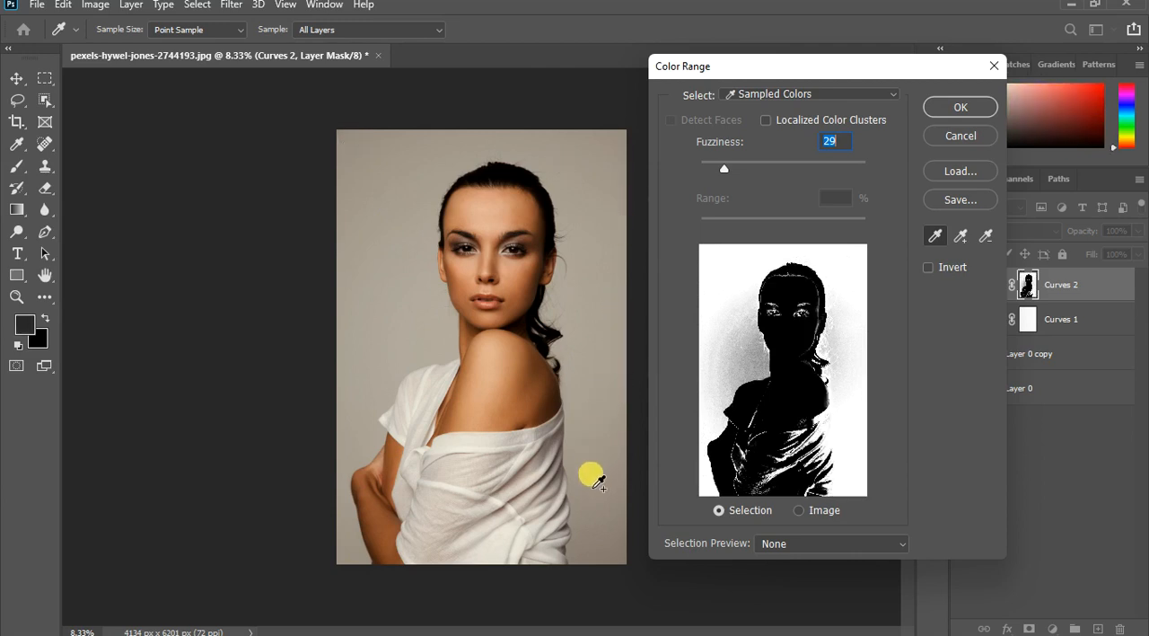
drag(595, 521, 602, 585)
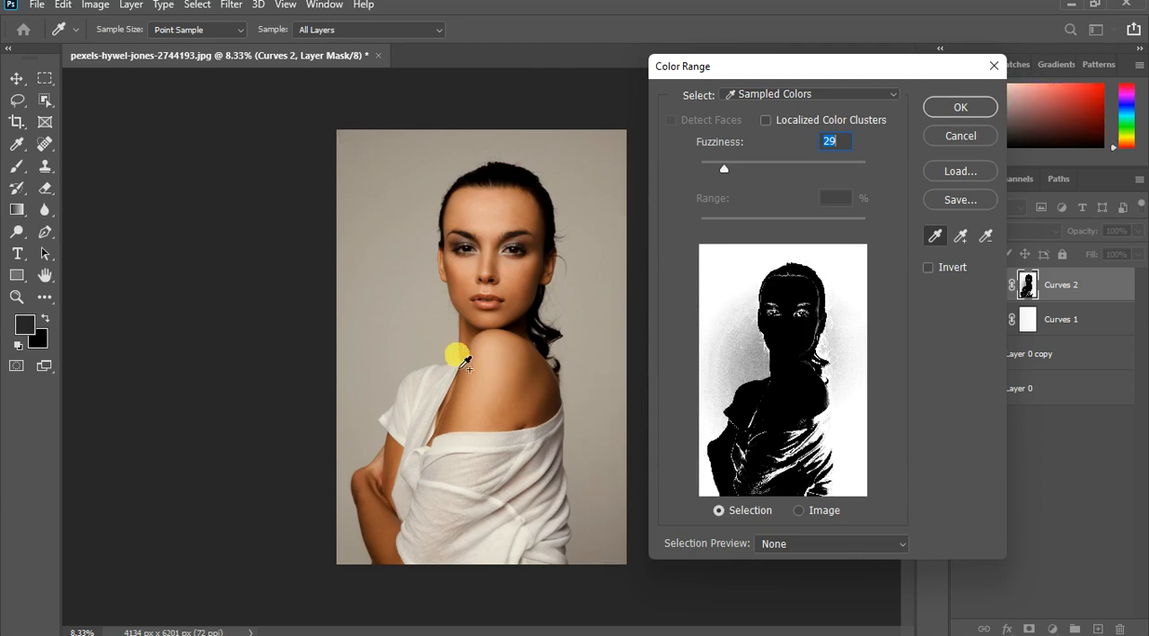
click(417, 315)
click(414, 310)
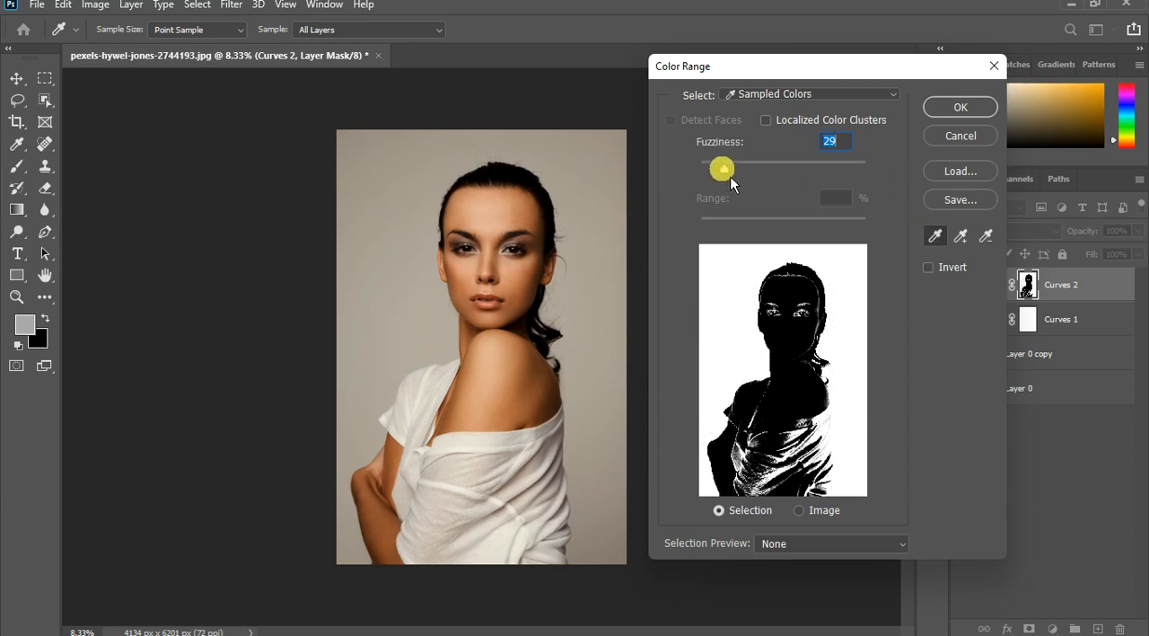
drag(731, 178, 728, 173)
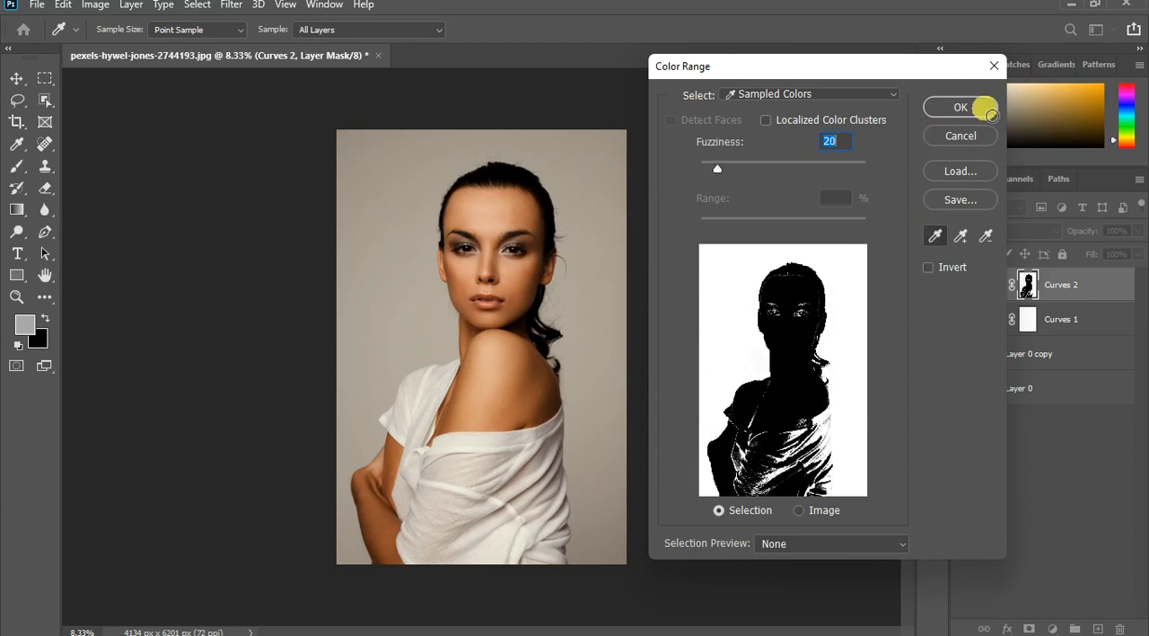
click(979, 114)
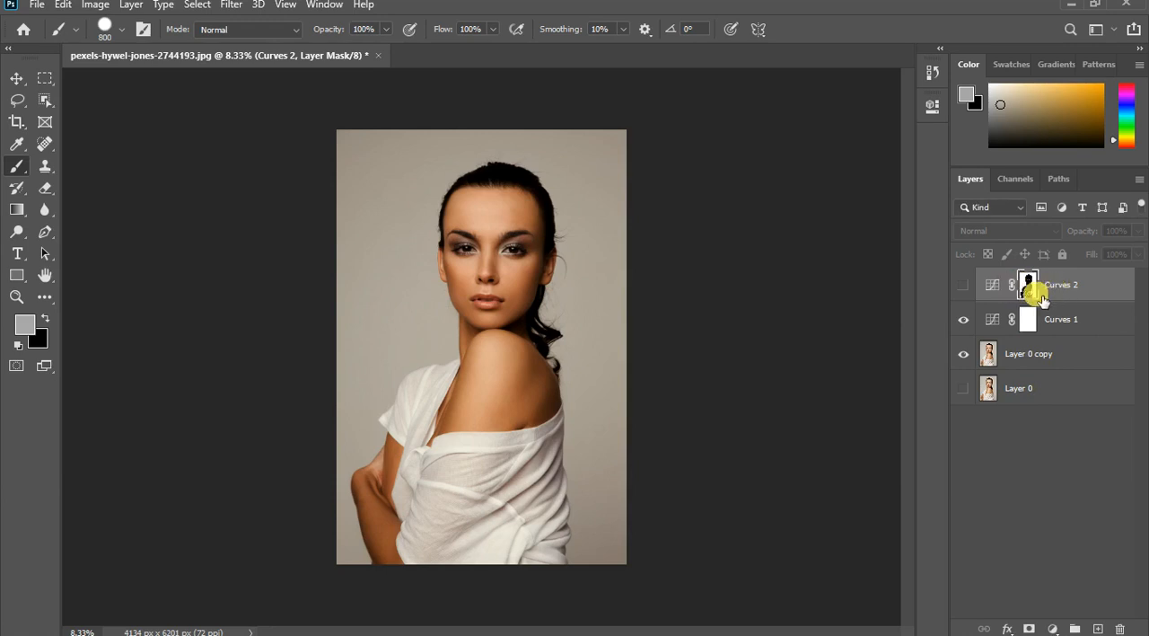
- Start a Color Range selection on Layer 0 copy and sample the backdrop on both sides of the woman
drag(1039, 299, 1044, 352)
click(1043, 353)
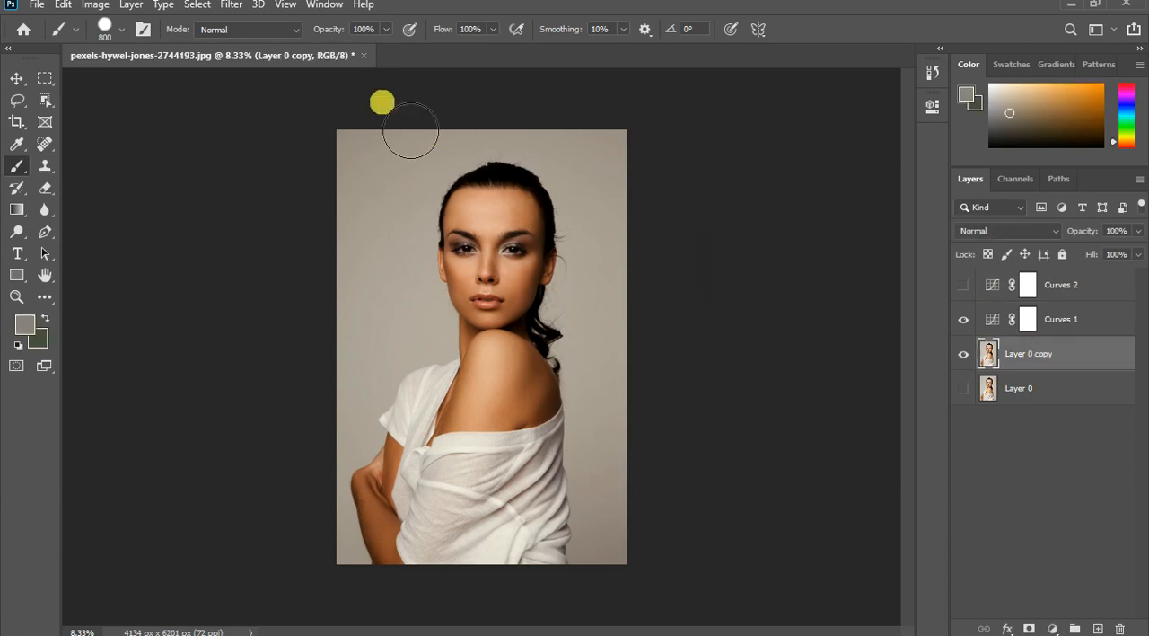
click(198, 5)
click(235, 168)
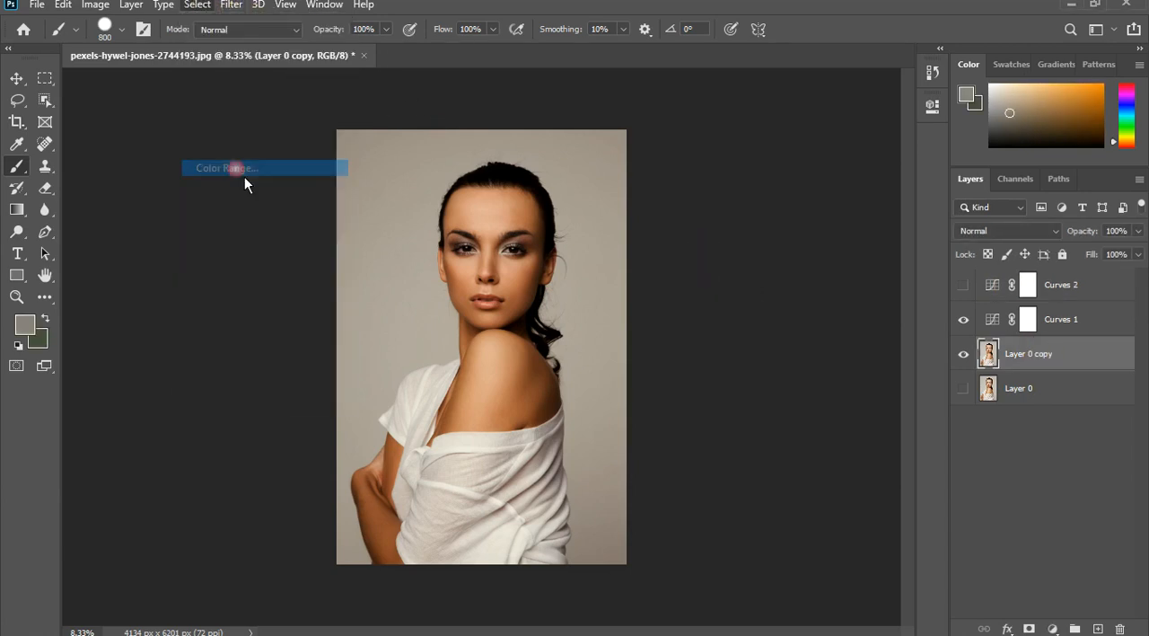
click(368, 217)
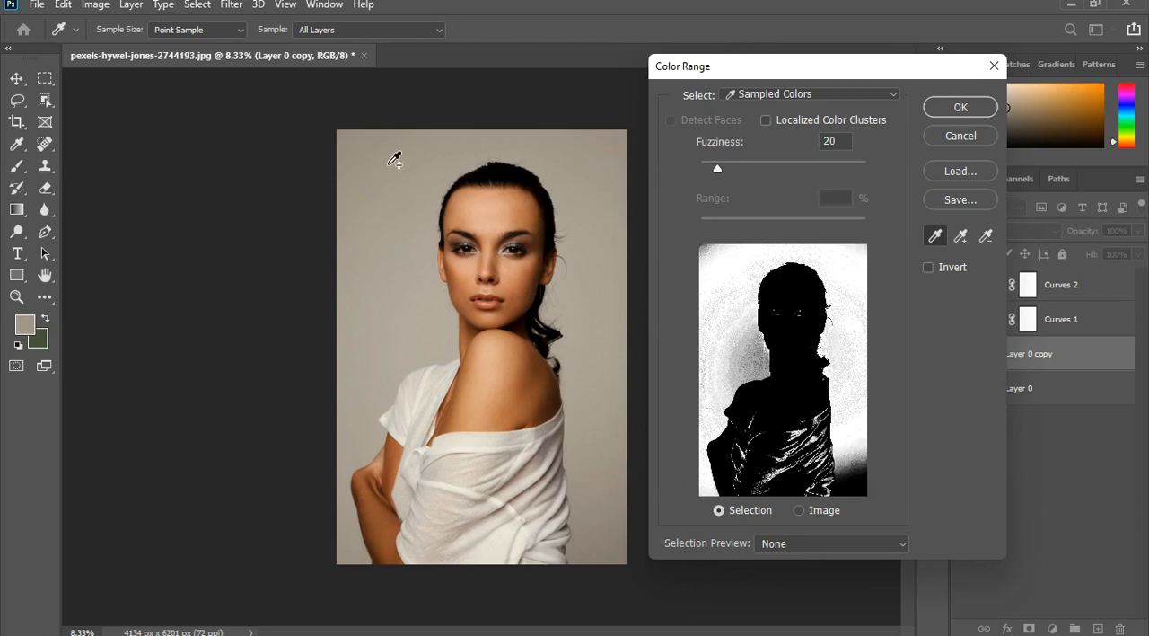
click(612, 180)
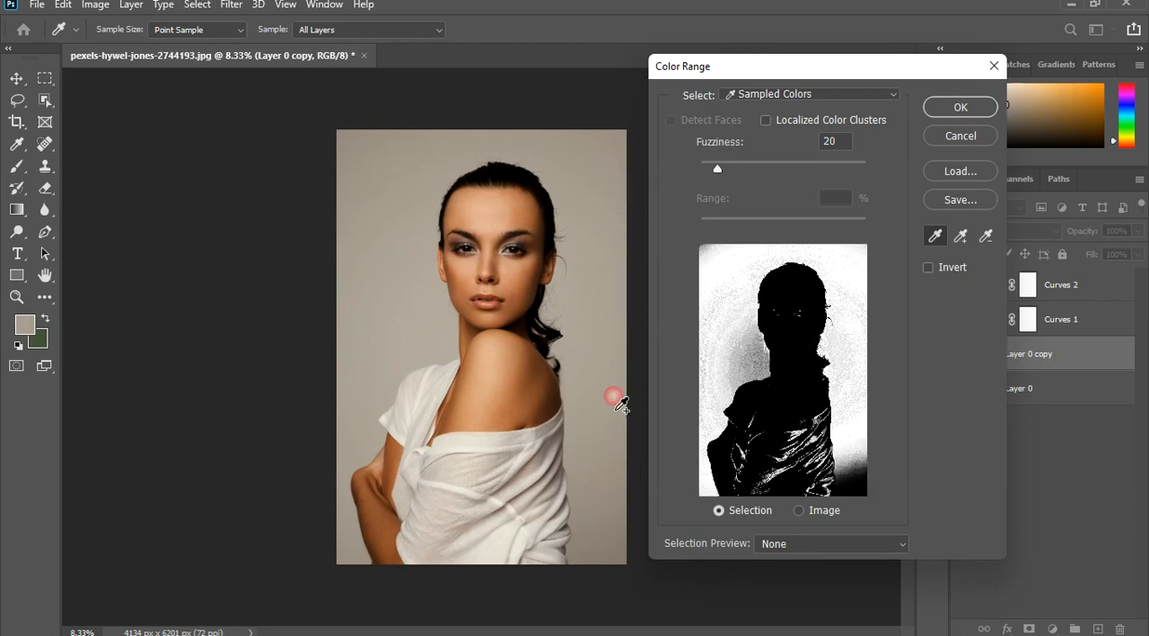
- Add the white shirt's light and shadow tones and more backdrop tones to the Color Range, then create the selection
click(483, 497)
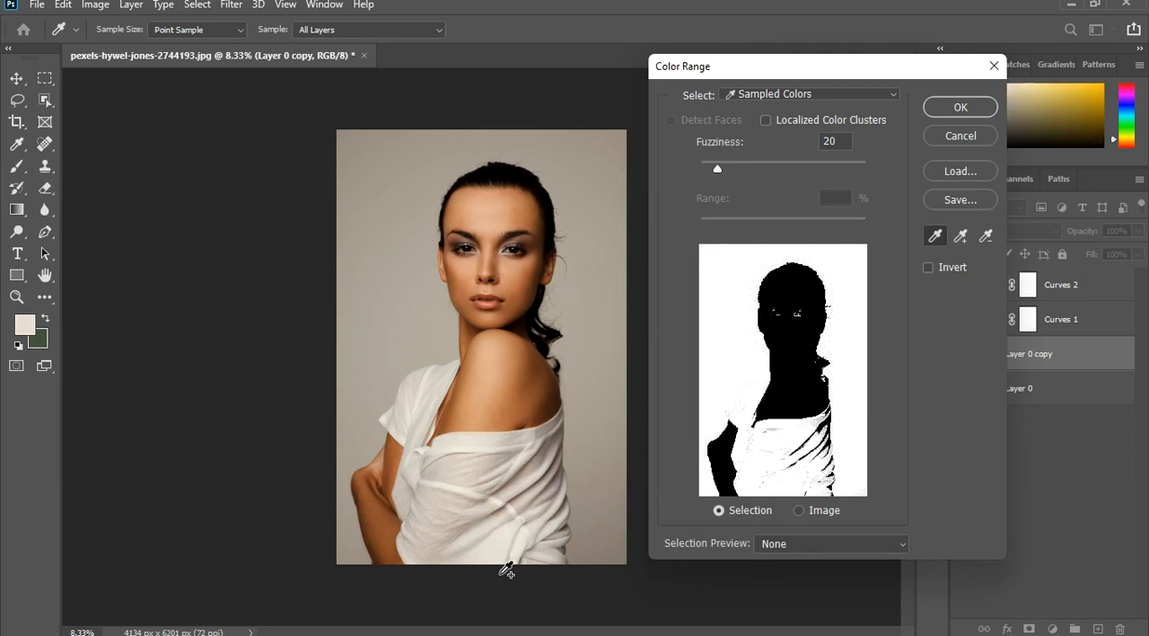
click(562, 457)
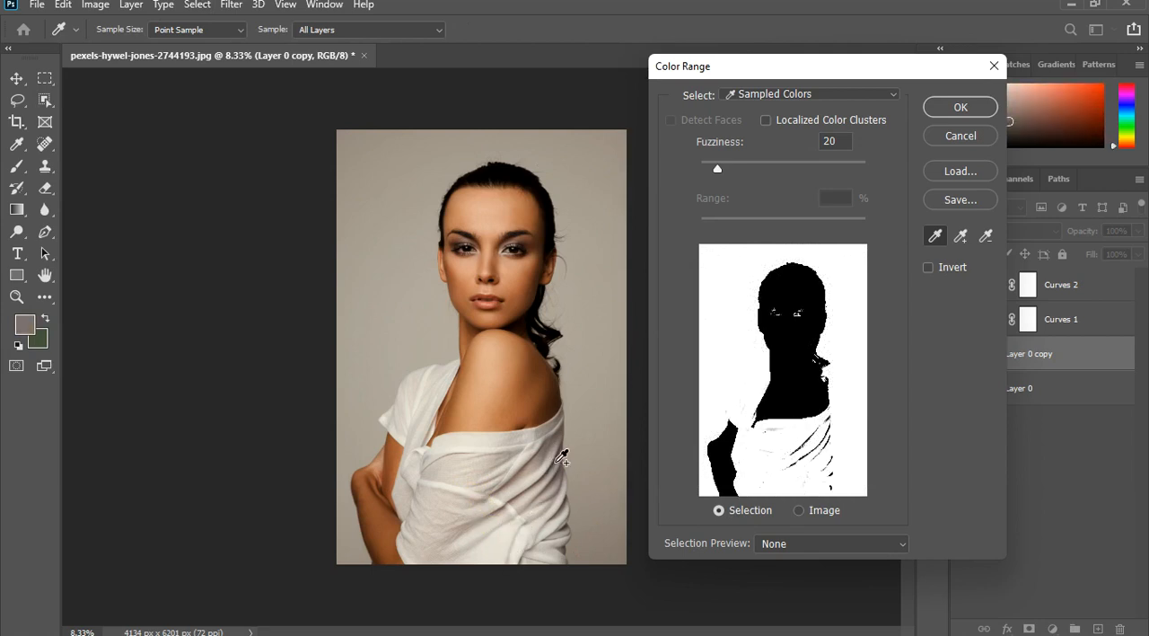
drag(565, 554, 445, 476)
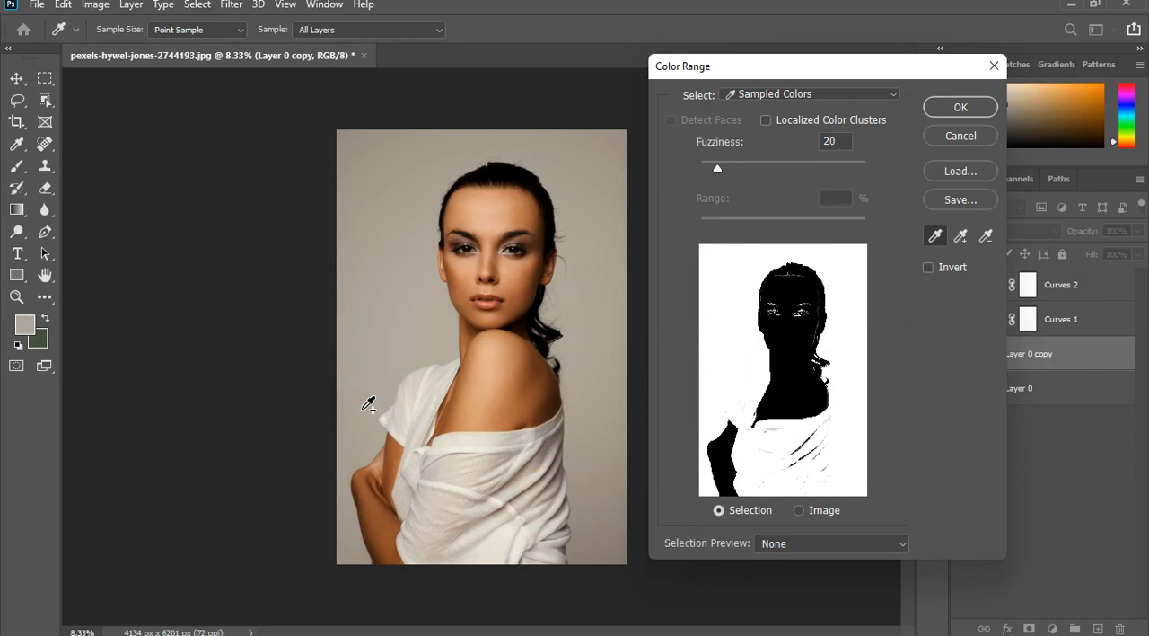
click(367, 328)
click(626, 209)
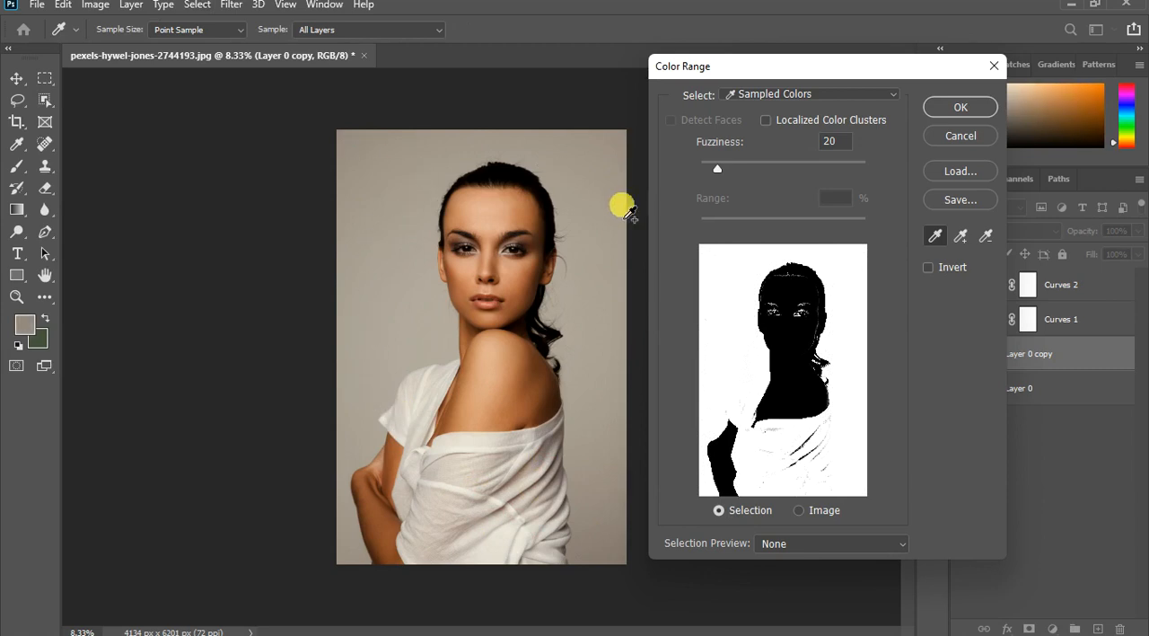
click(960, 107)
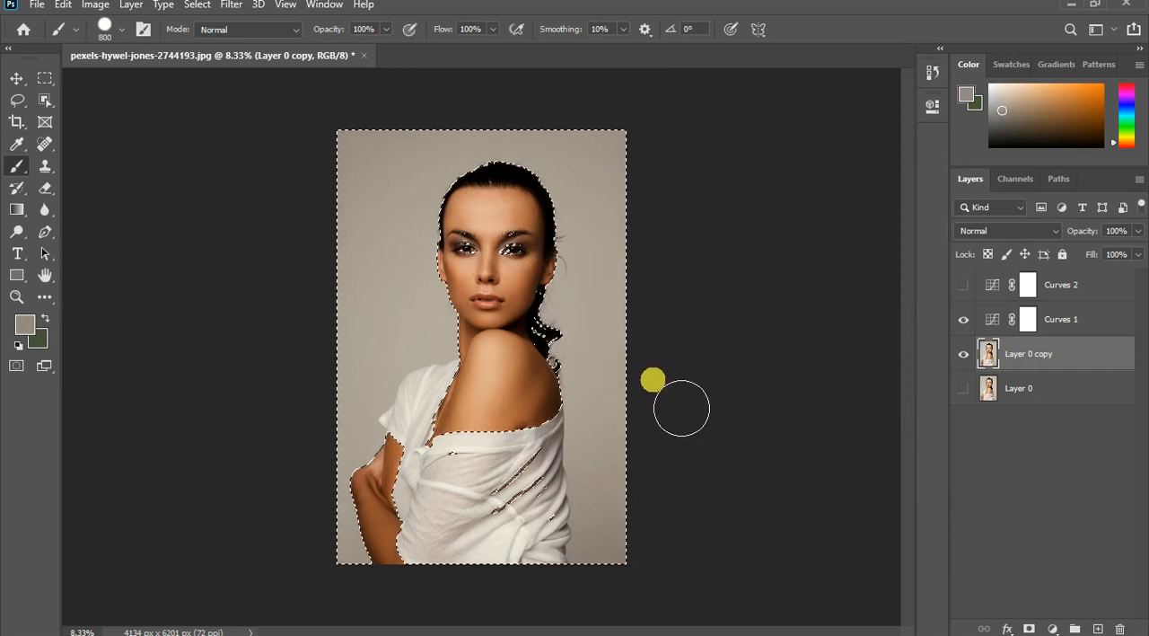
click(964, 353)
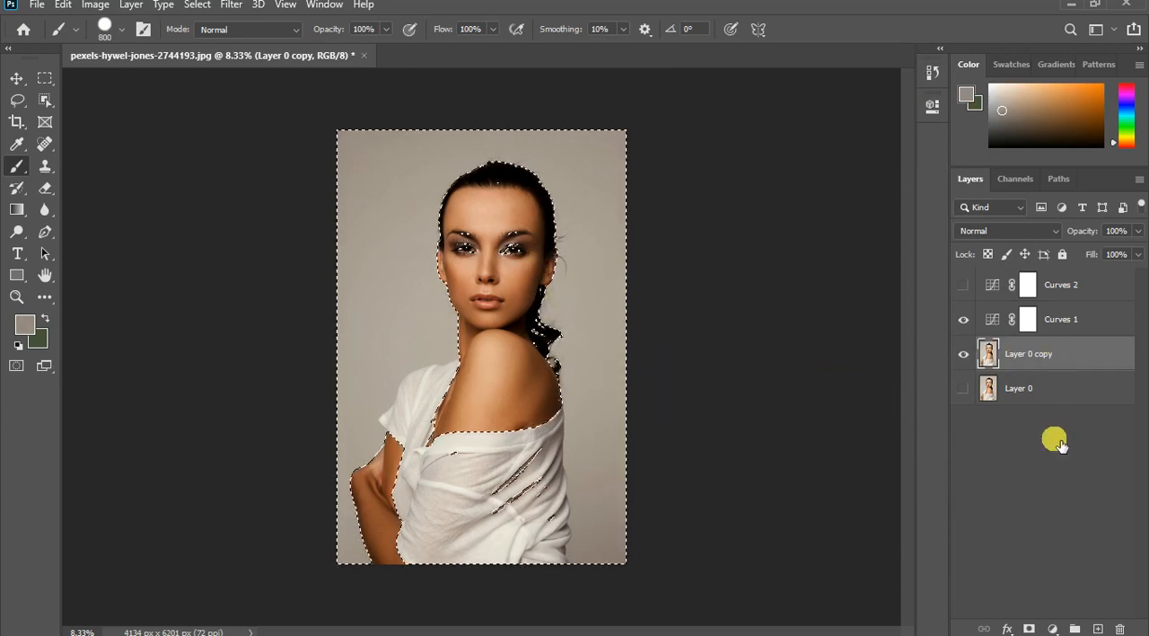
- Add a Curves layer masked by the current selection, show the Curves 2 layer, and move the new layer above it
click(1053, 628)
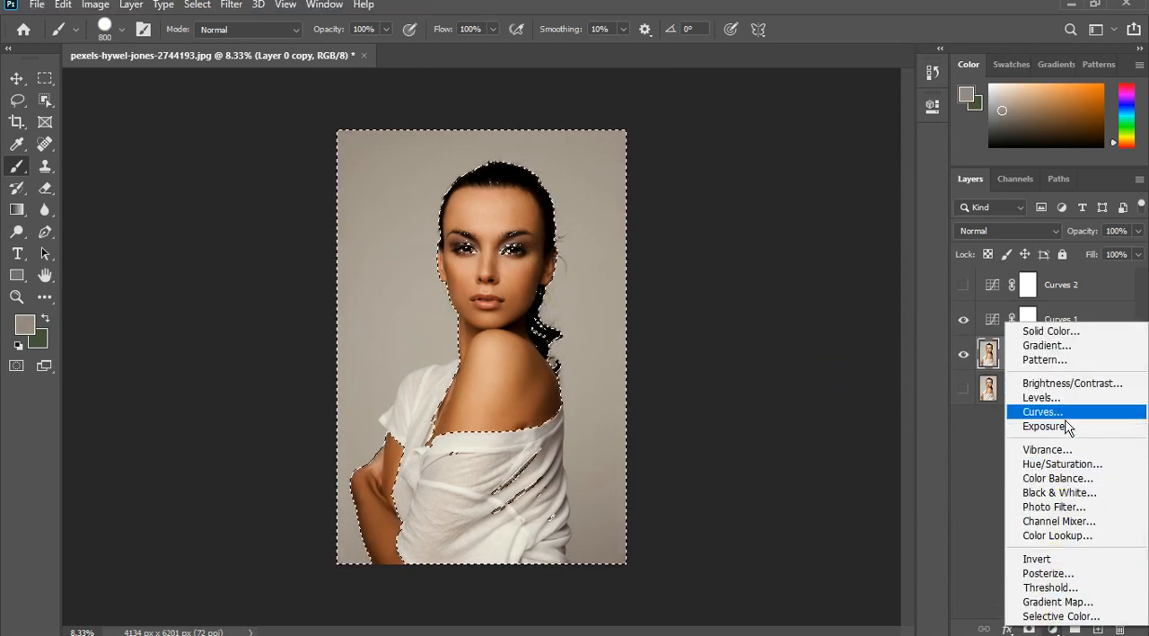
click(1059, 412)
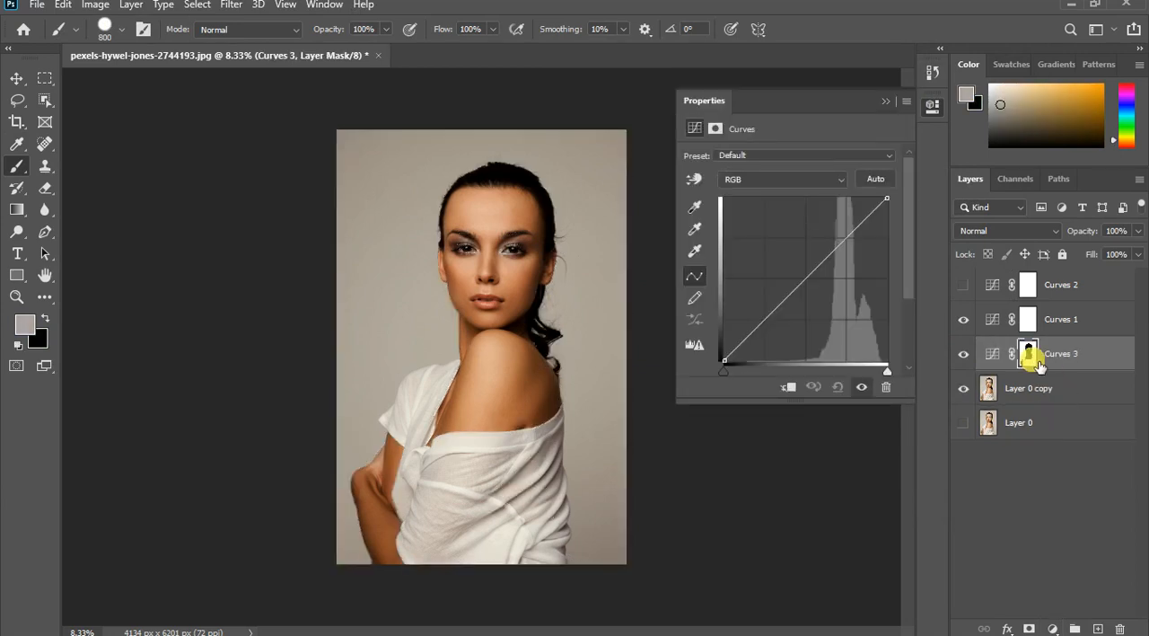
click(965, 287)
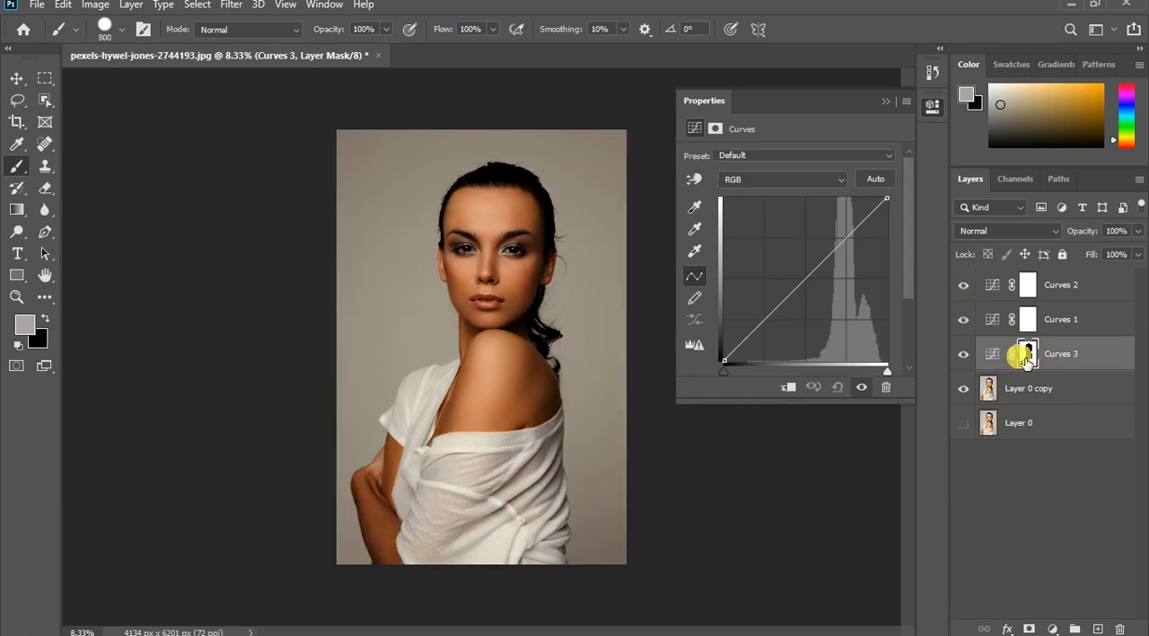
click(1048, 281)
drag(1053, 285, 1053, 286)
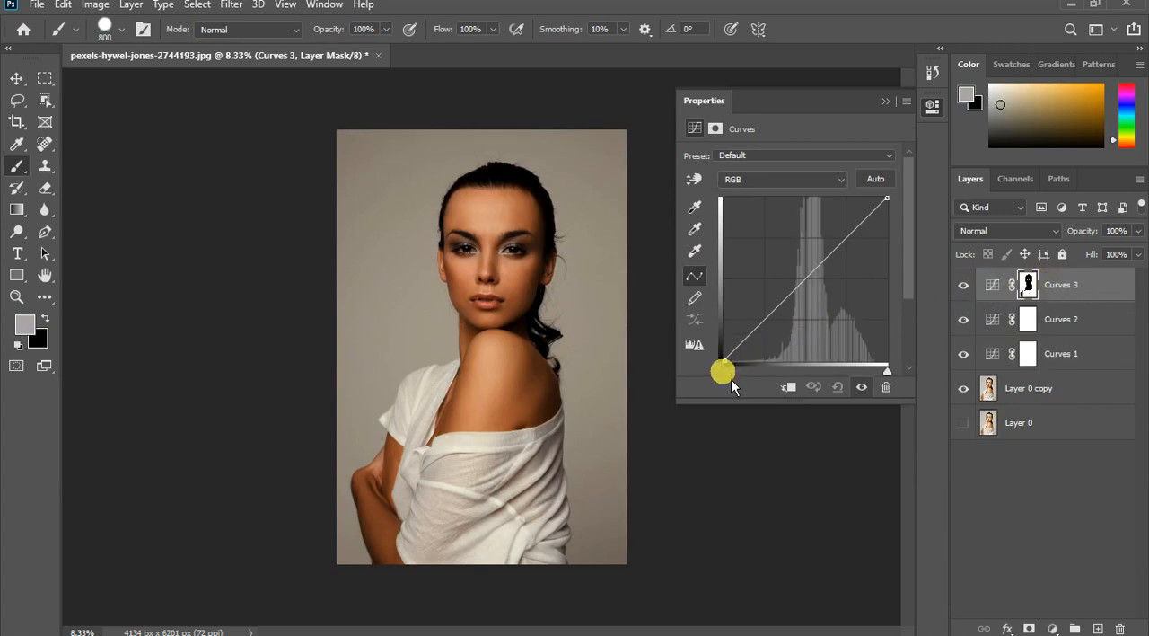
- Display the top Curves layer's mask alone and paint the eyes, brows and hairline black with a 300 px brush
click(1029, 285)
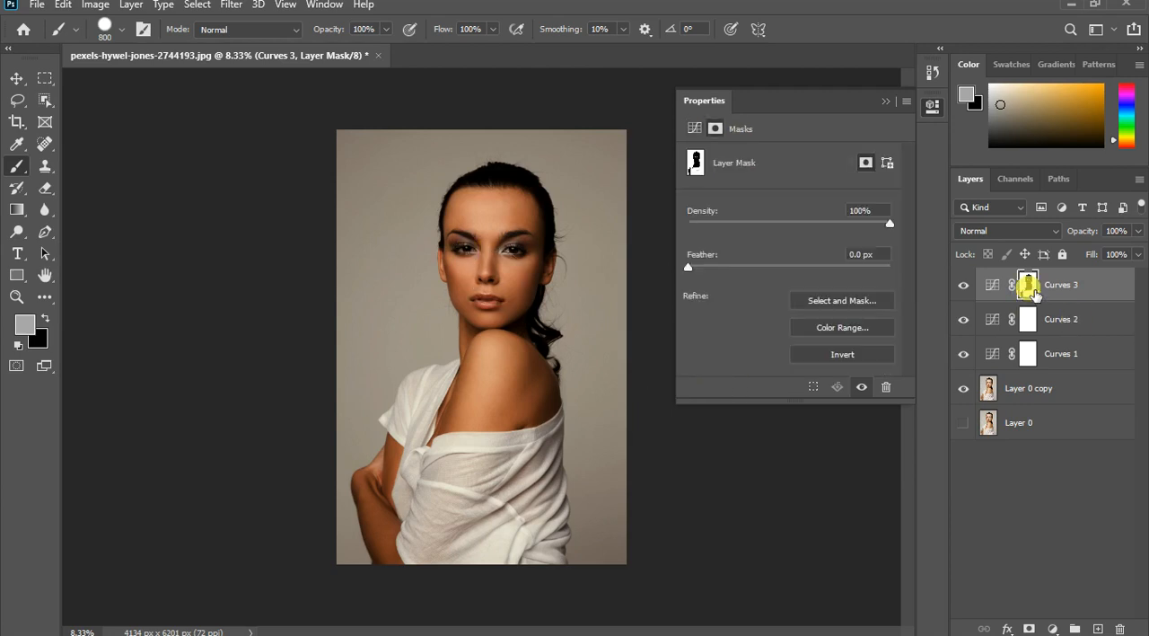
alt+click(1029, 285)
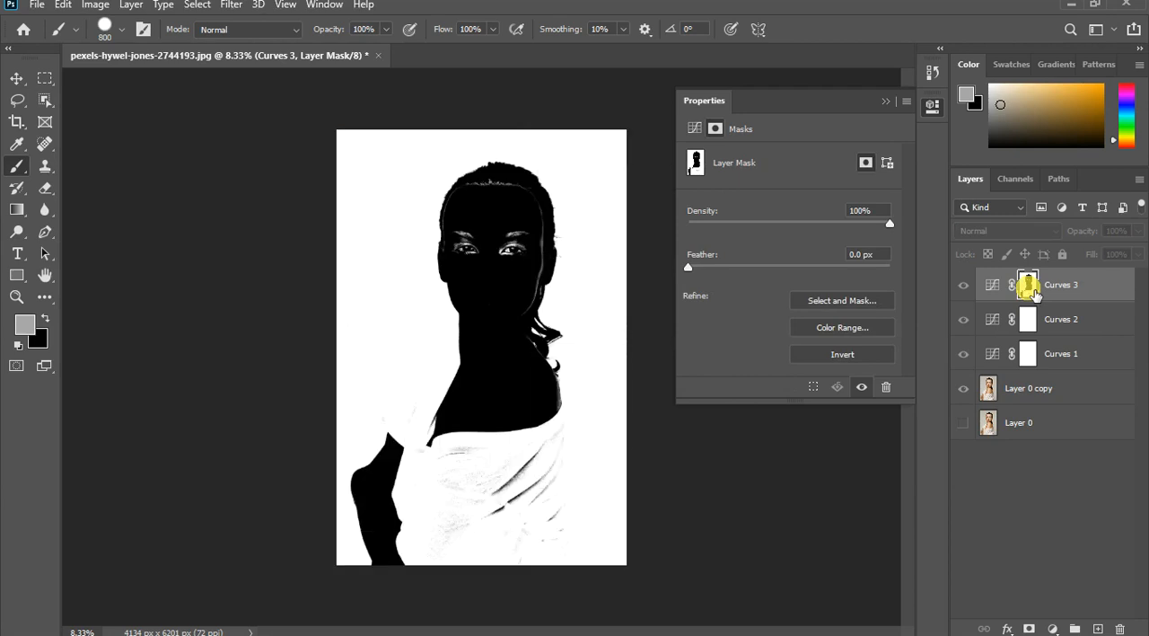
scroll(495, 239, up, 3)
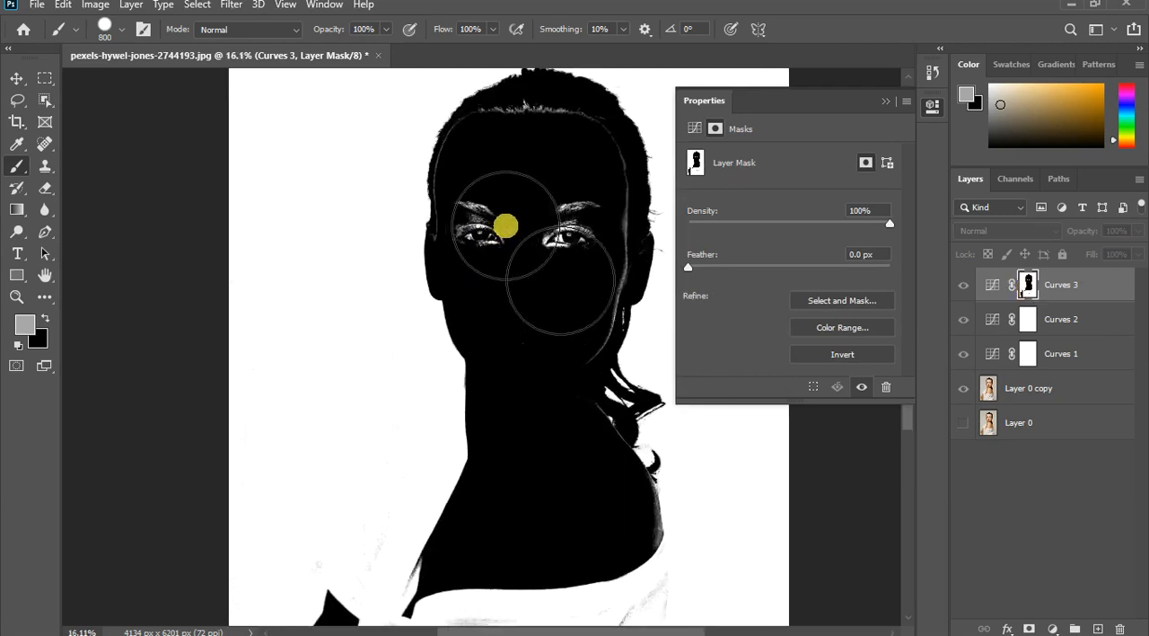
key(bracketleft)
key(bracketleft)
key(bracketleft)
key(bracketleft)
key(bracketleft)
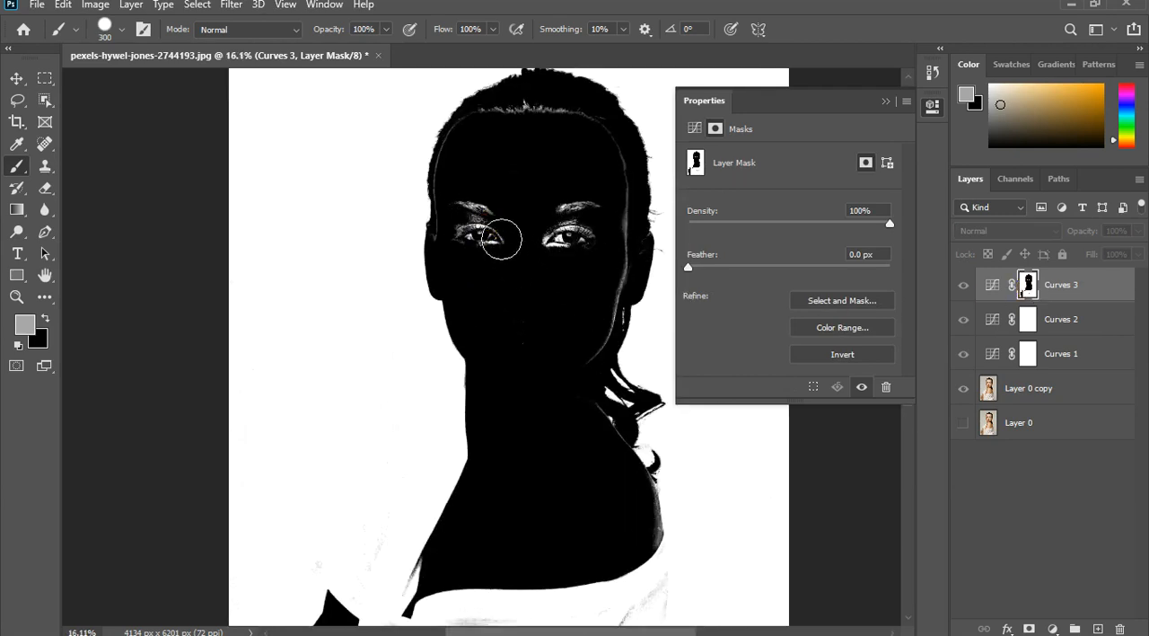
mouse_move(501, 239)
mouse_down()
mouse_move(485, 226)
mouse_move(505, 231)
mouse_up()
key(x)
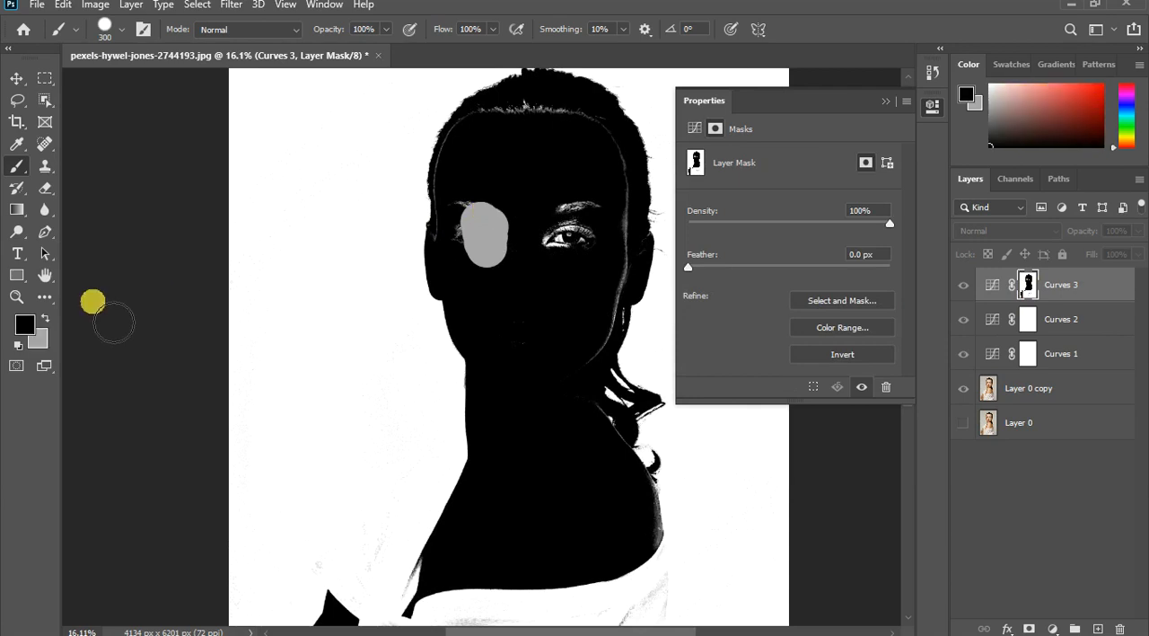
click(18, 345)
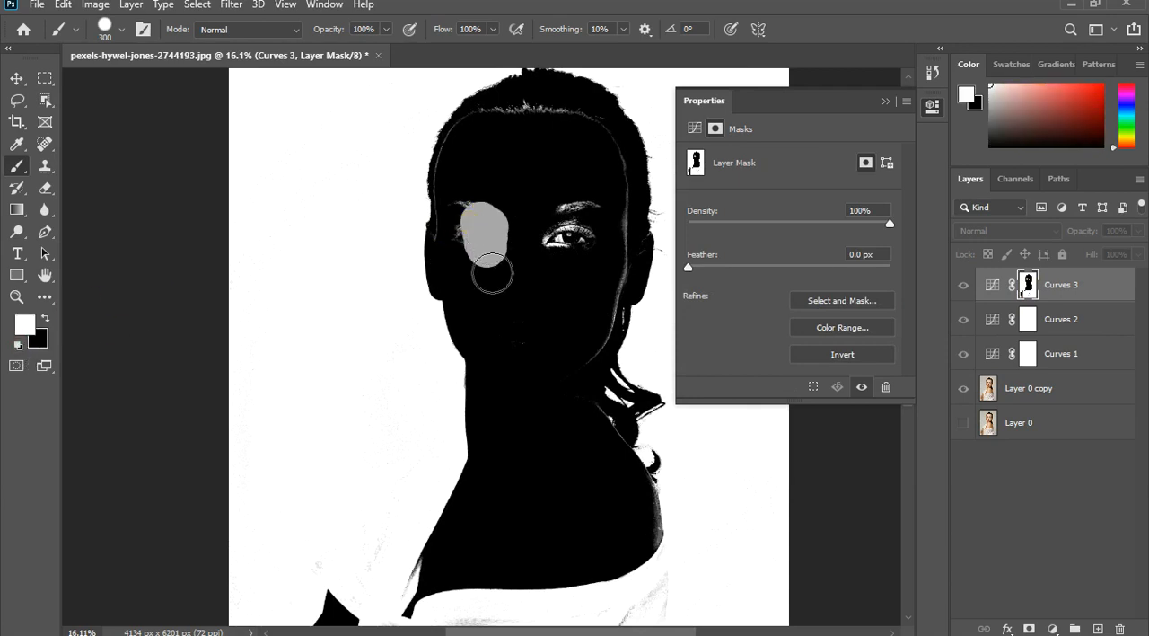
mouse_move(472, 220)
mouse_down()
mouse_move(474, 252)
mouse_move(492, 235)
mouse_move(544, 278)
mouse_move(587, 269)
mouse_move(626, 223)
mouse_move(613, 357)
mouse_move(623, 347)
mouse_move(638, 267)
mouse_move(621, 150)
mouse_move(547, 123)
mouse_move(500, 146)
mouse_move(475, 195)
mouse_move(485, 154)
mouse_move(466, 216)
mouse_move(471, 270)
mouse_up()
key(x)
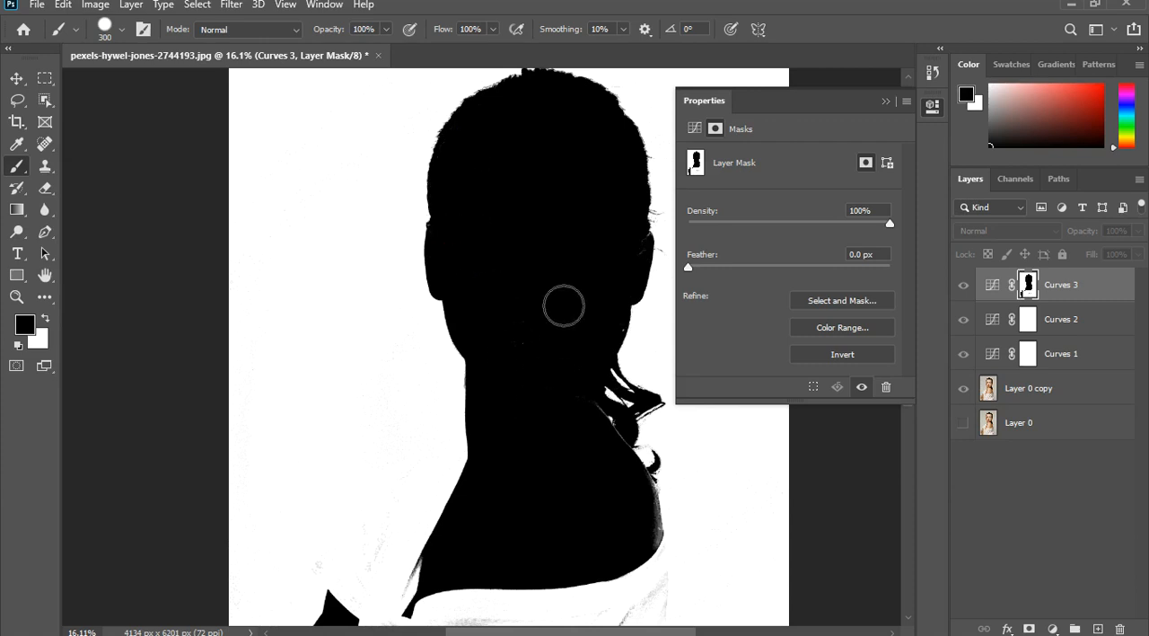
- Paint the leftover light marks along the face and shoulder edge of the mask black, and return to the image view
mouse_move(627, 248)
mouse_down()
mouse_move(646, 276)
mouse_move(592, 320)
mouse_move(601, 333)
mouse_up()
mouse_move(640, 523)
mouse_down()
mouse_move(655, 519)
mouse_move(670, 538)
mouse_move(661, 541)
mouse_up()
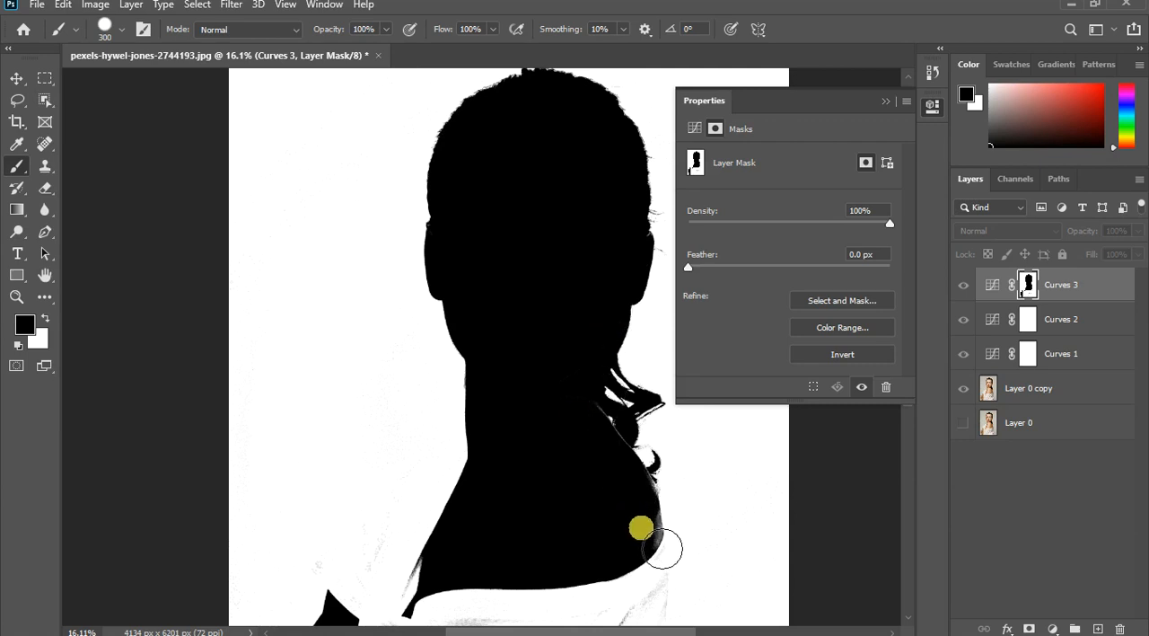
click(643, 529)
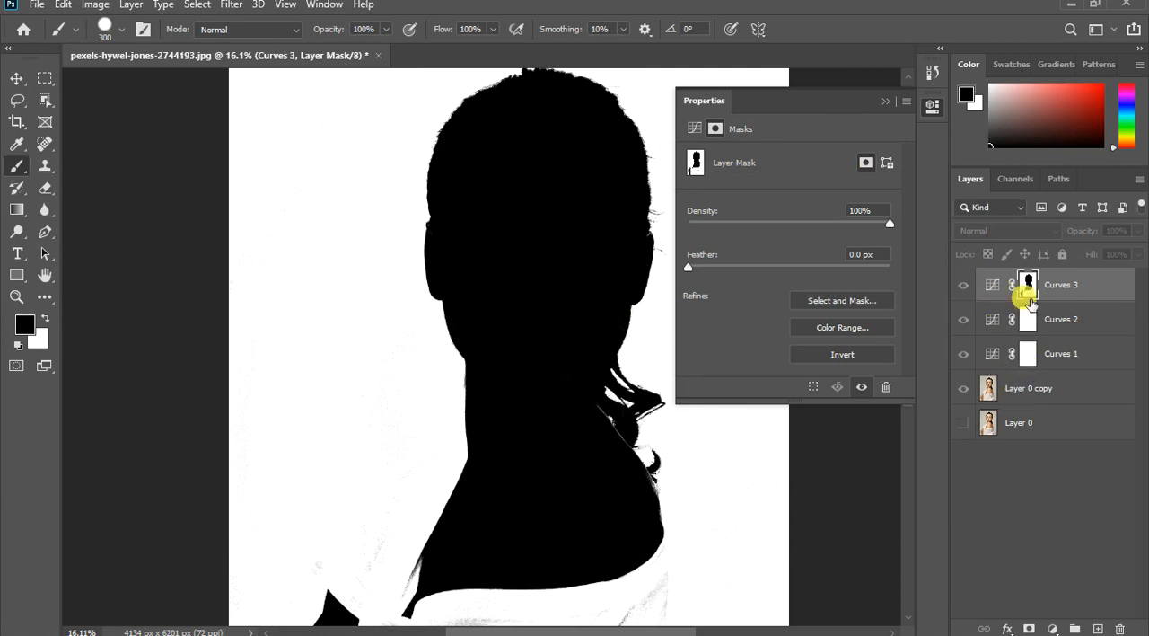
alt+click(1029, 286)
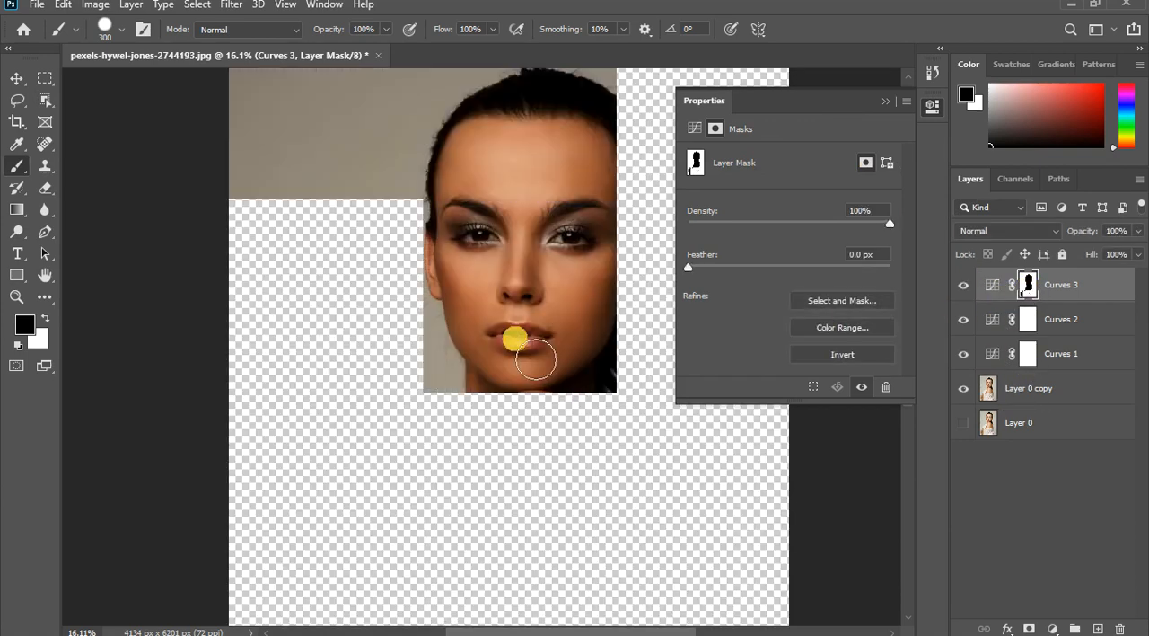
scroll(512, 334, down, 4)
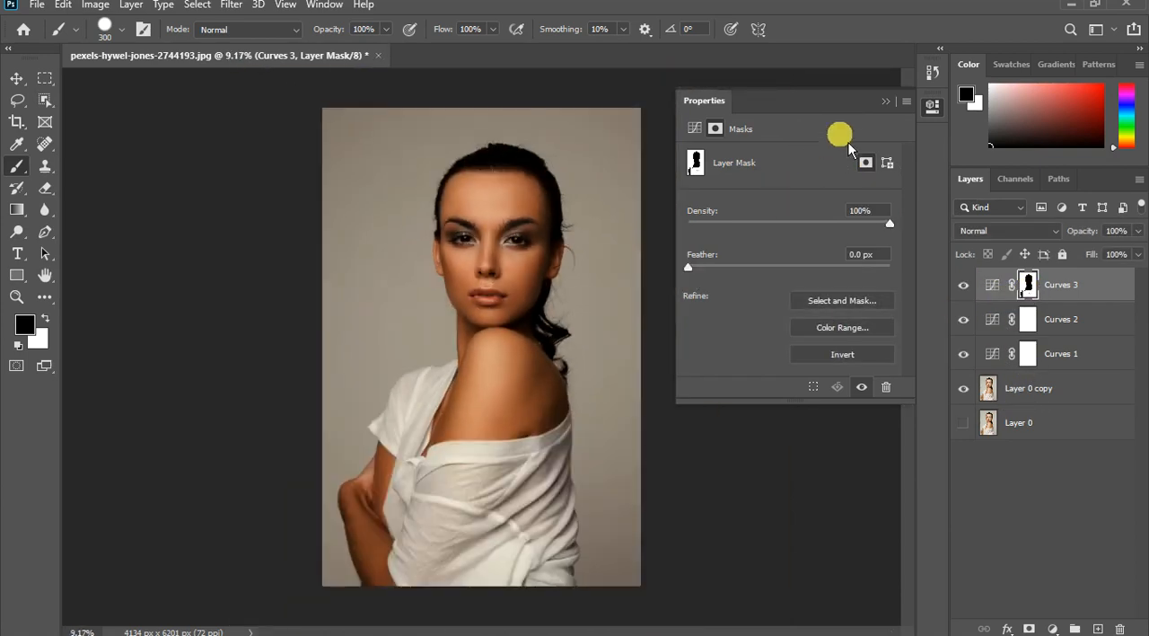
- Darken the backdrop and shirt in the masked Curves layer by raising the RGB black point and slightly lowering a midtone point
click(894, 113)
click(993, 287)
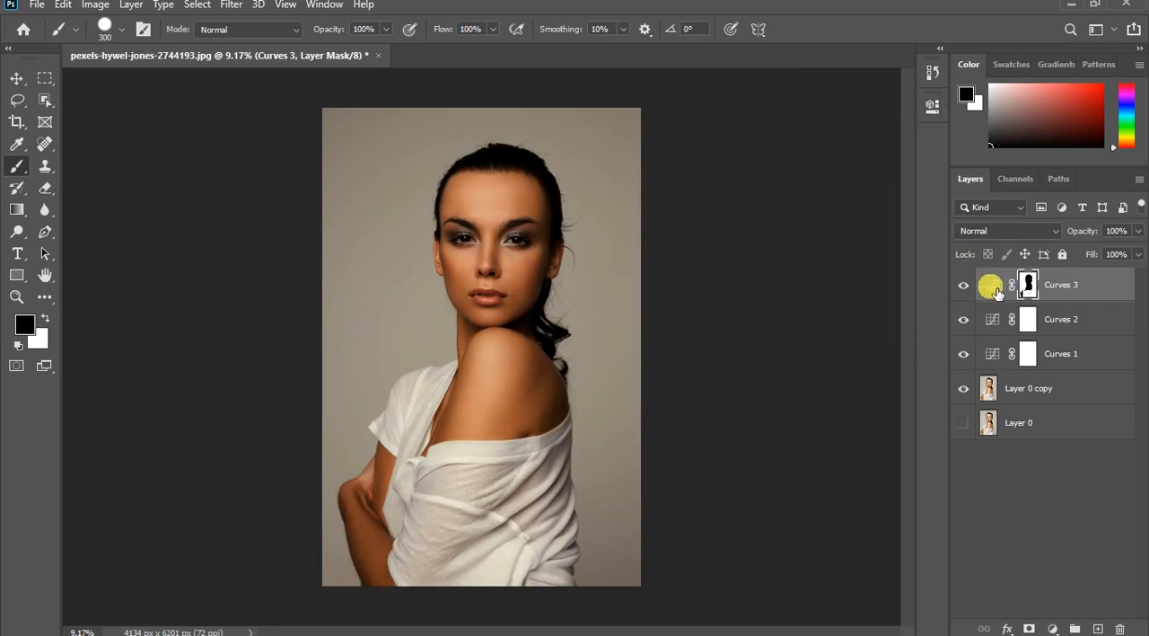
double_click(995, 288)
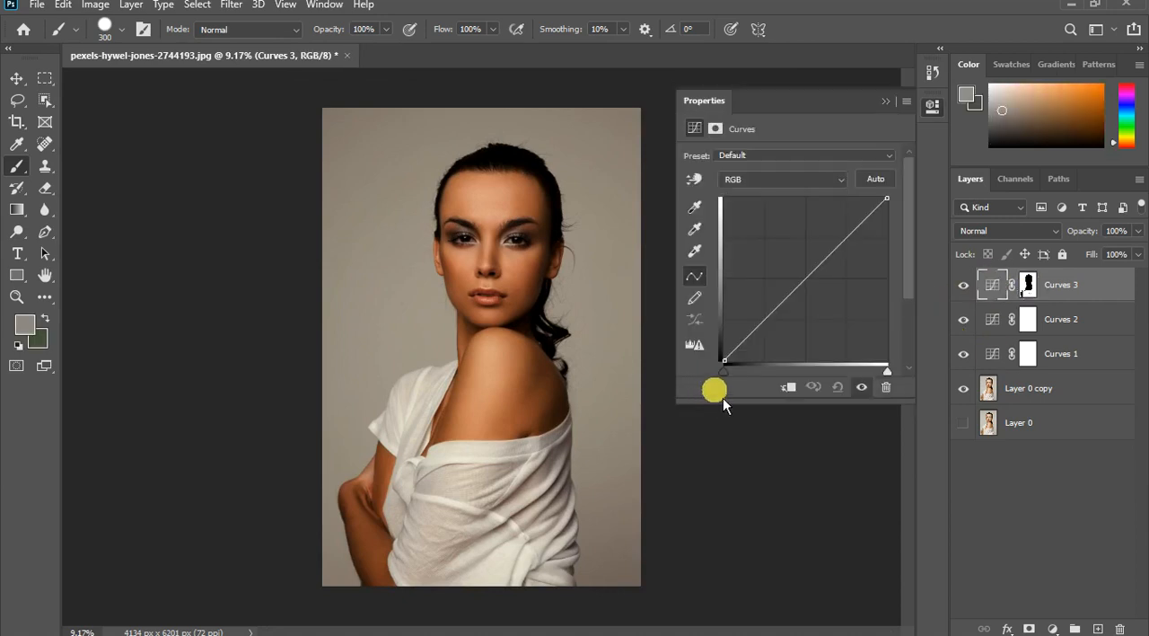
drag(730, 379, 778, 377)
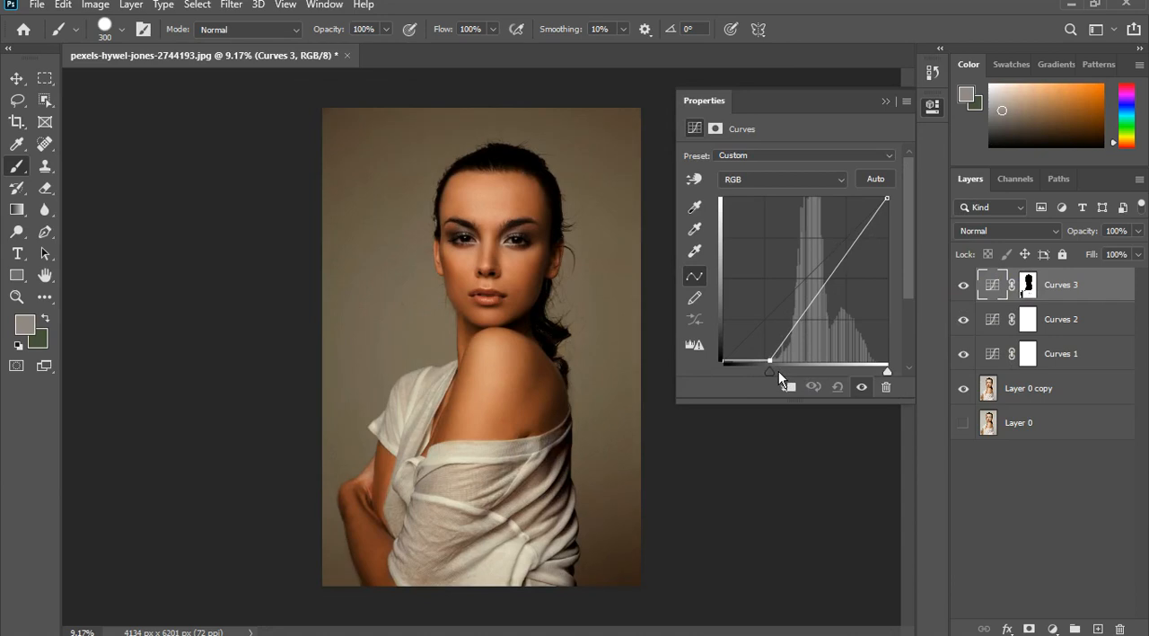
click(822, 286)
drag(835, 295, 836, 297)
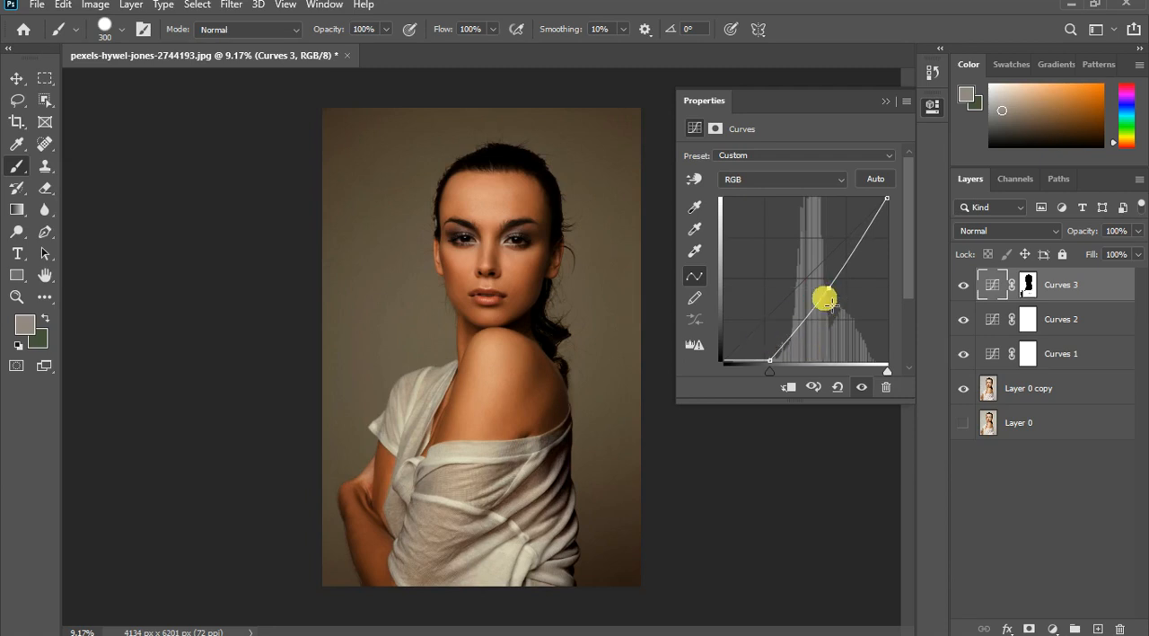
click(894, 108)
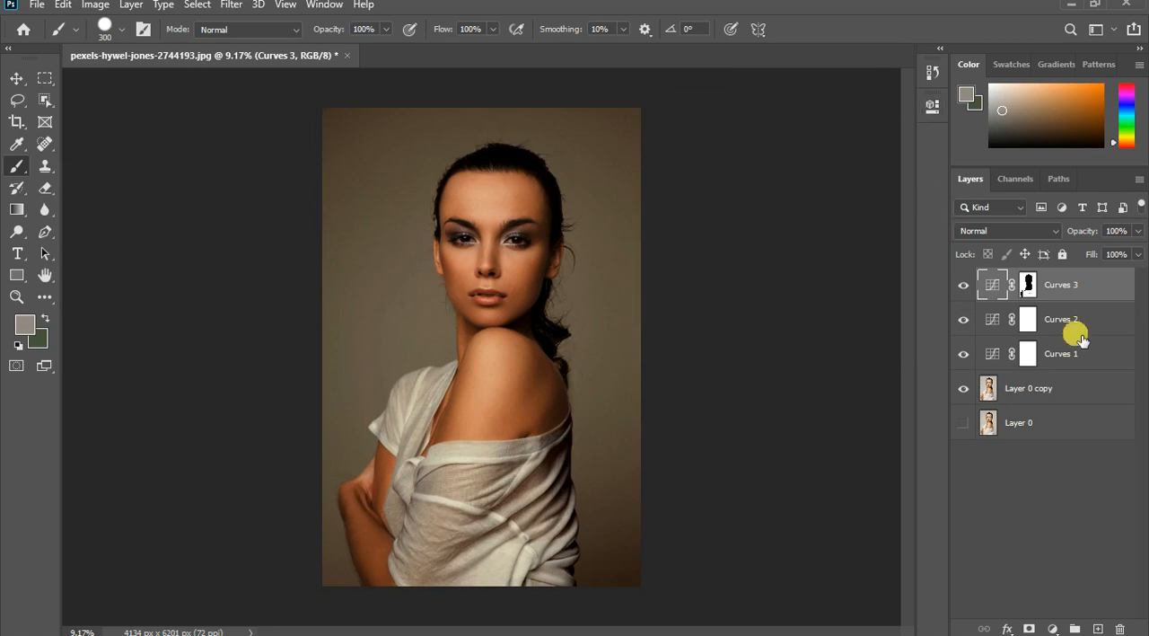
- Add a Black & White adjustment layer with the Default preset above the Curves layers
click(1053, 629)
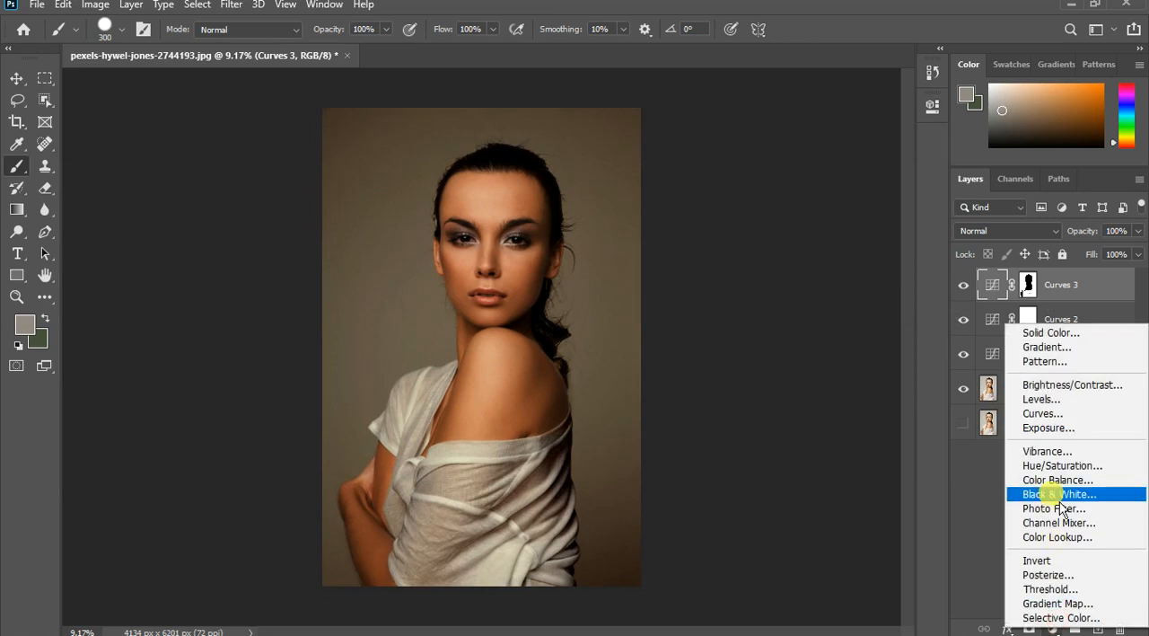
click(1073, 499)
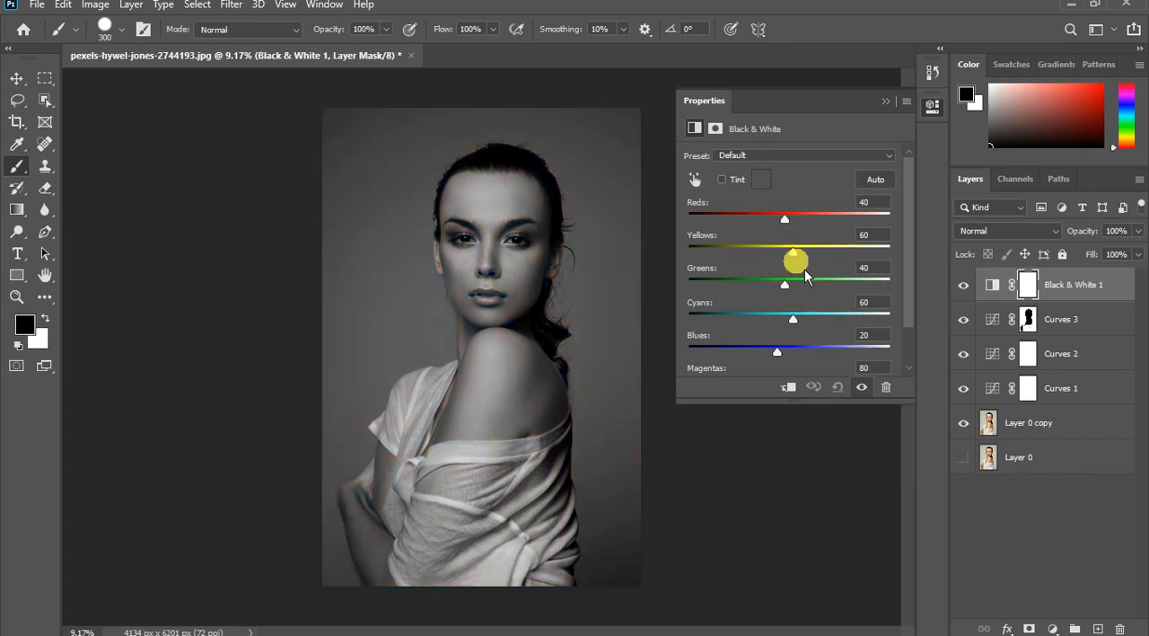
click(889, 111)
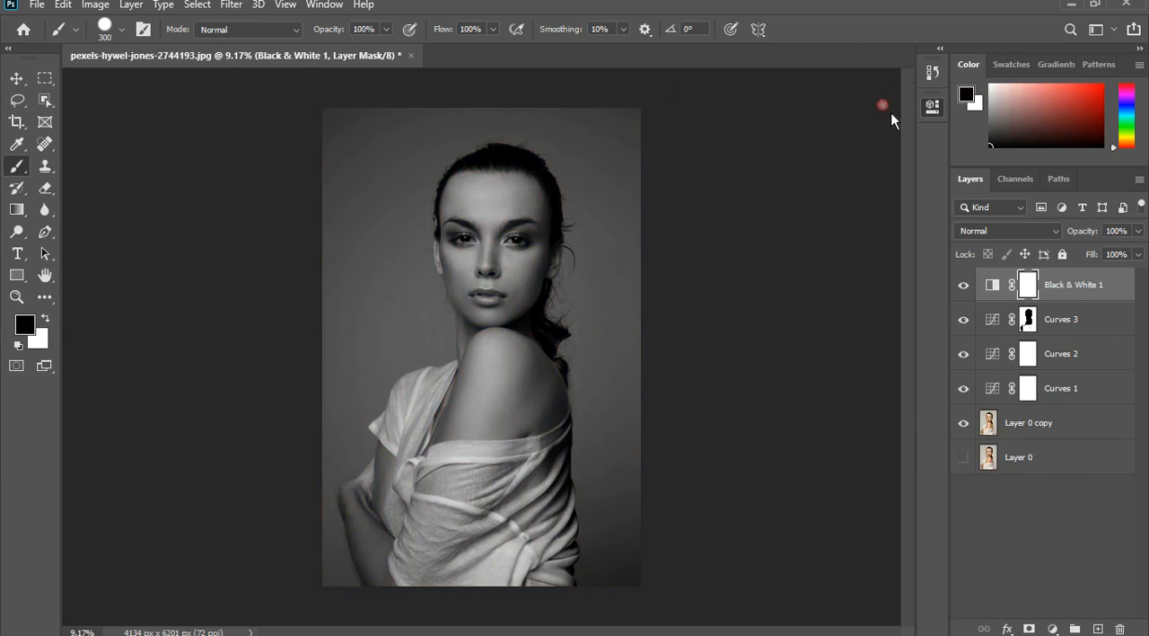
- Add a Color Lookup adjustment layer on top using the 3DLUT file Kodak 5218 Kodak 2395 (by Adobe).cube
mouse_move(1062, 631)
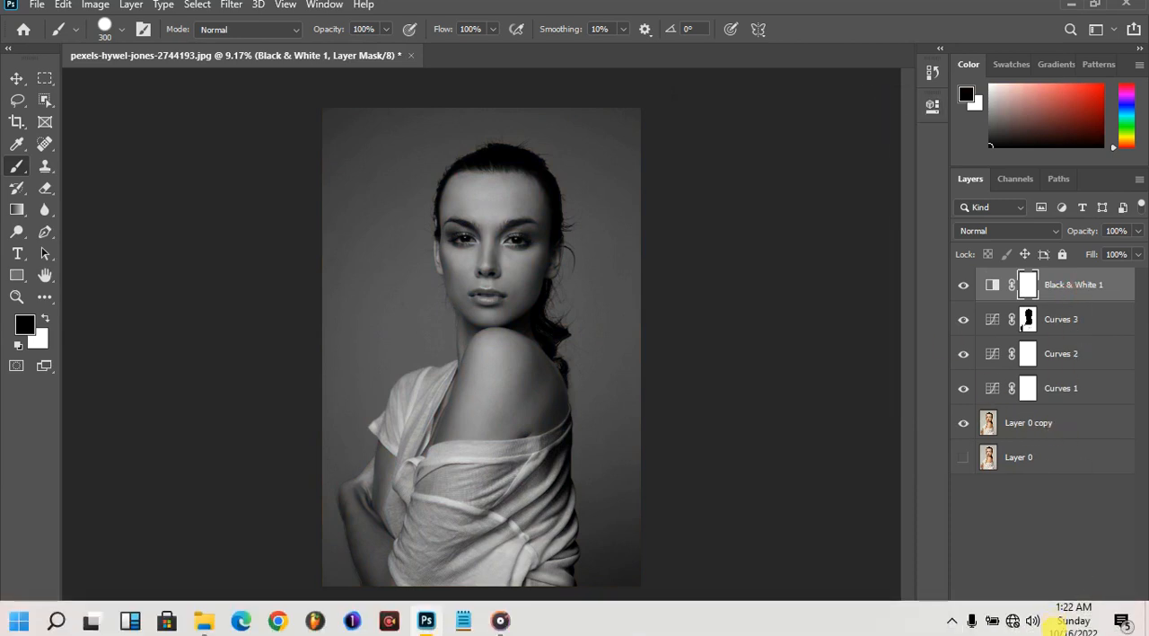
click(1053, 536)
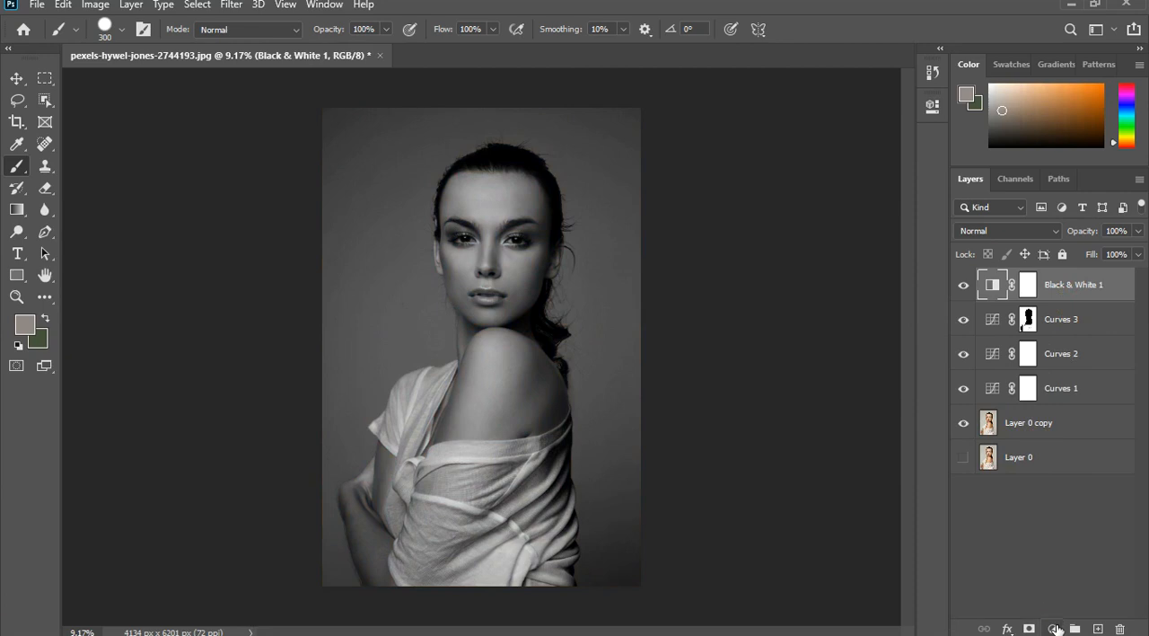
click(1055, 629)
click(1067, 536)
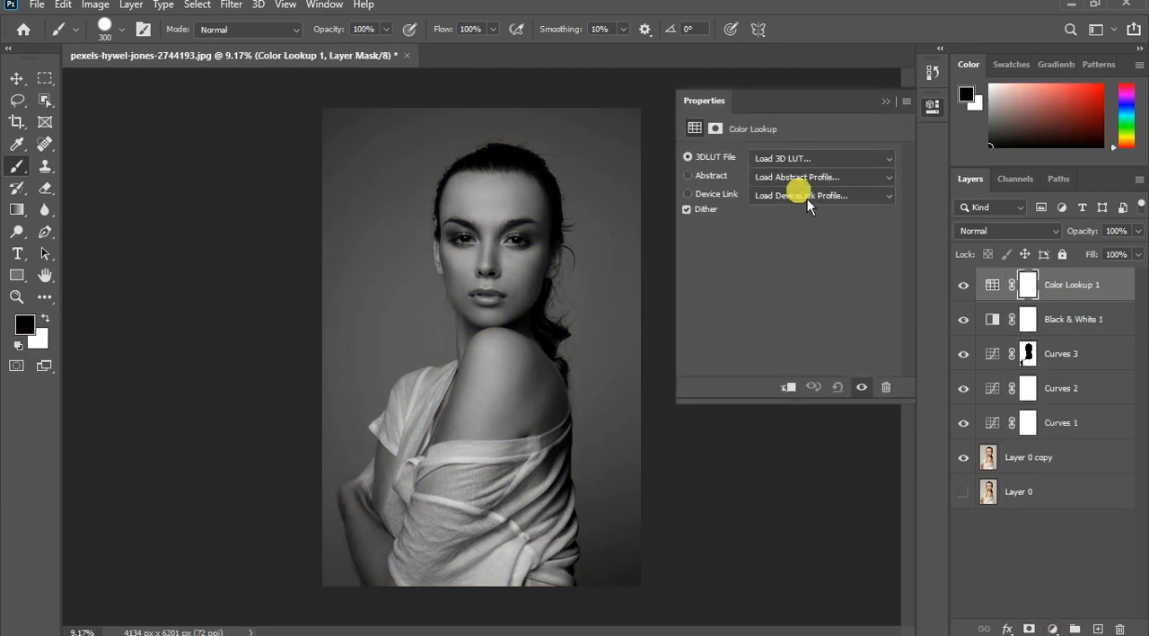
click(830, 161)
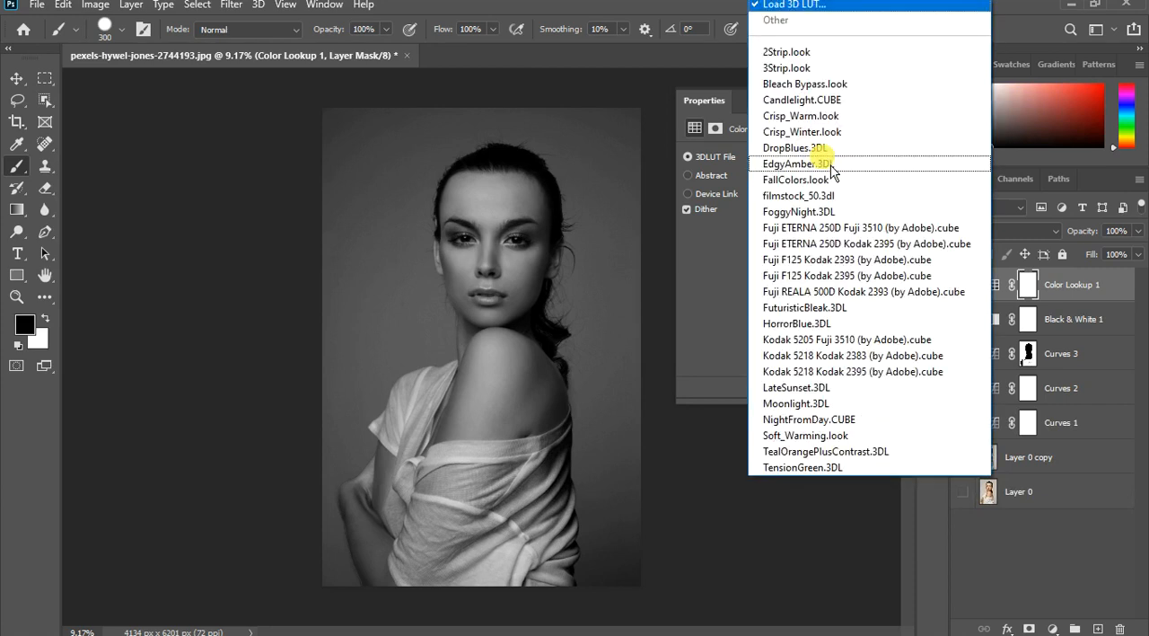
key(Up)
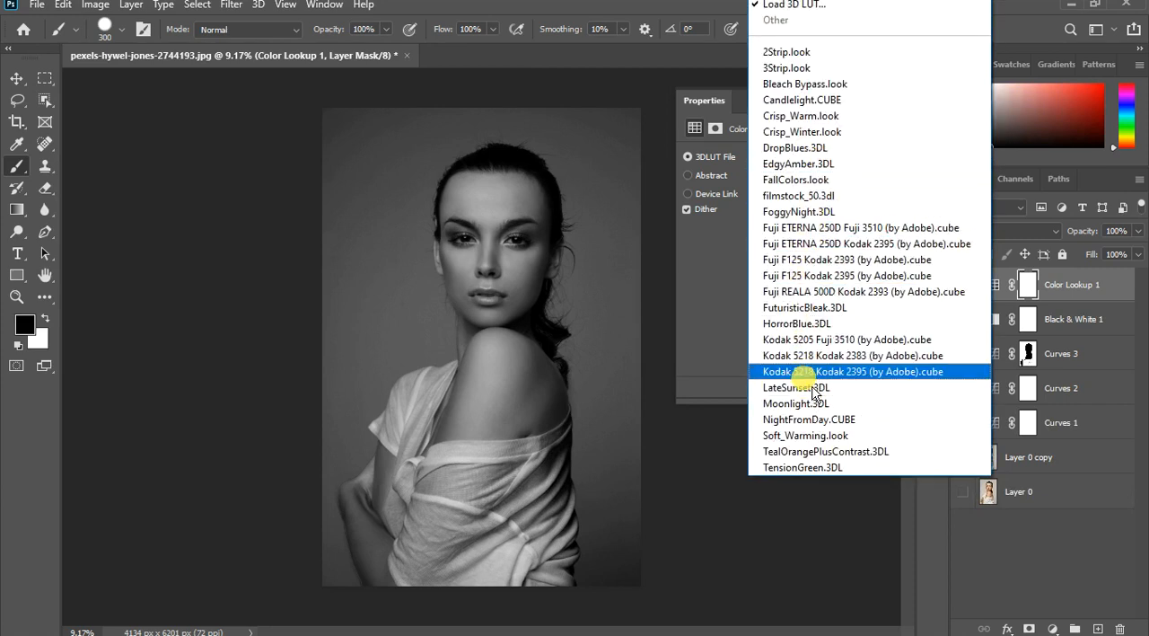
click(804, 371)
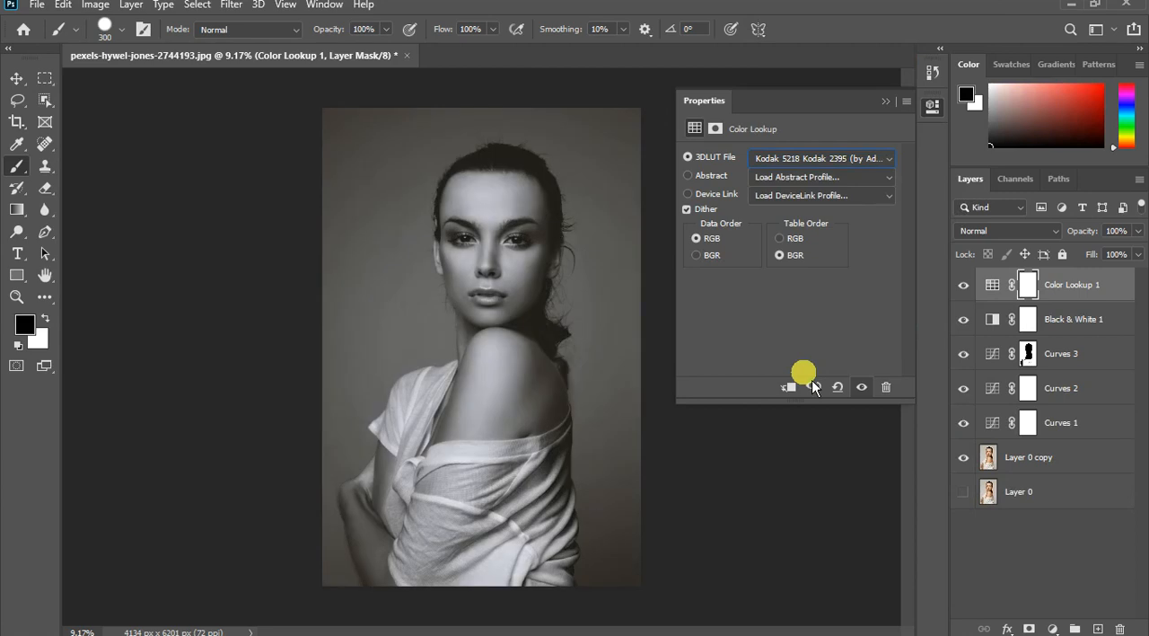
click(888, 101)
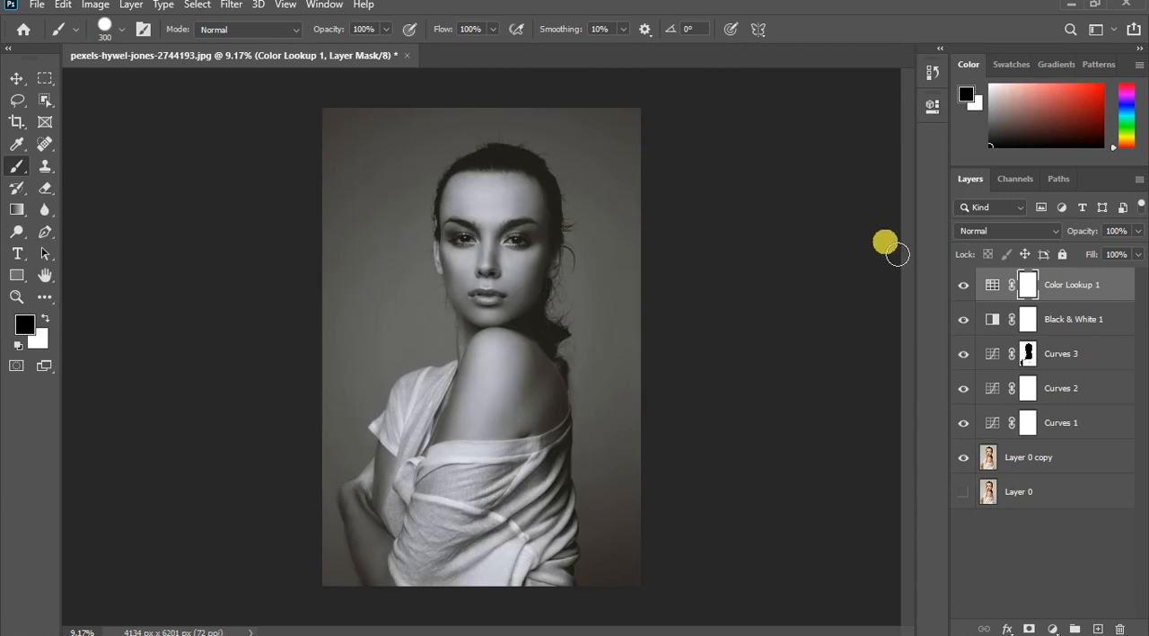
- Reopen the masked Curves layer's settings and select the midtone point on its curve
click(1003, 359)
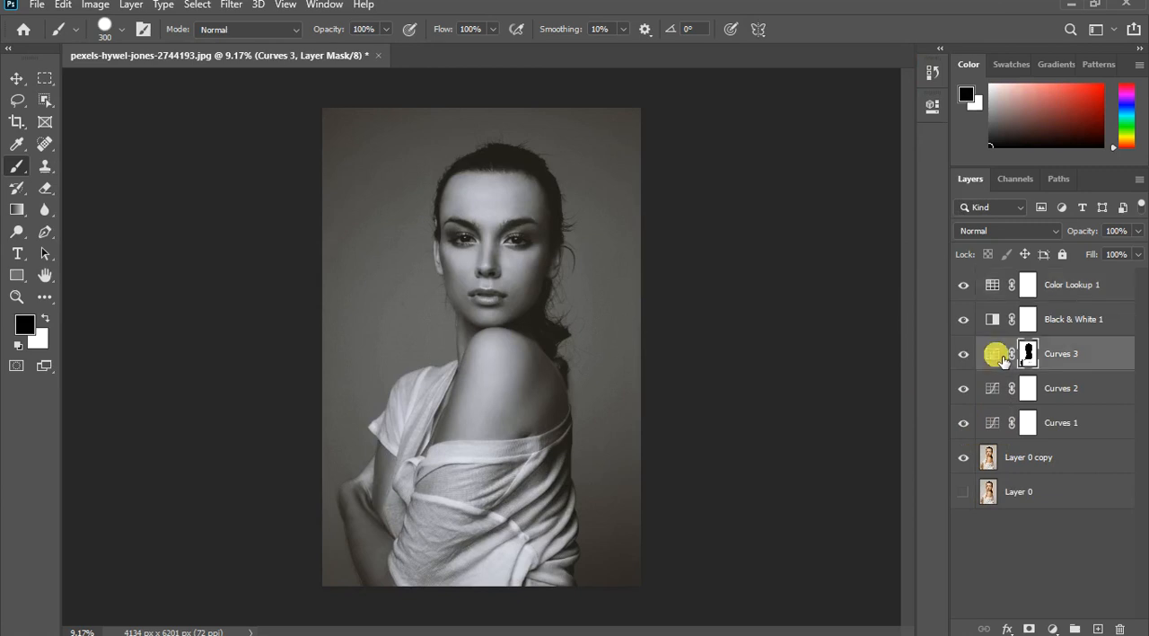
double_click(993, 355)
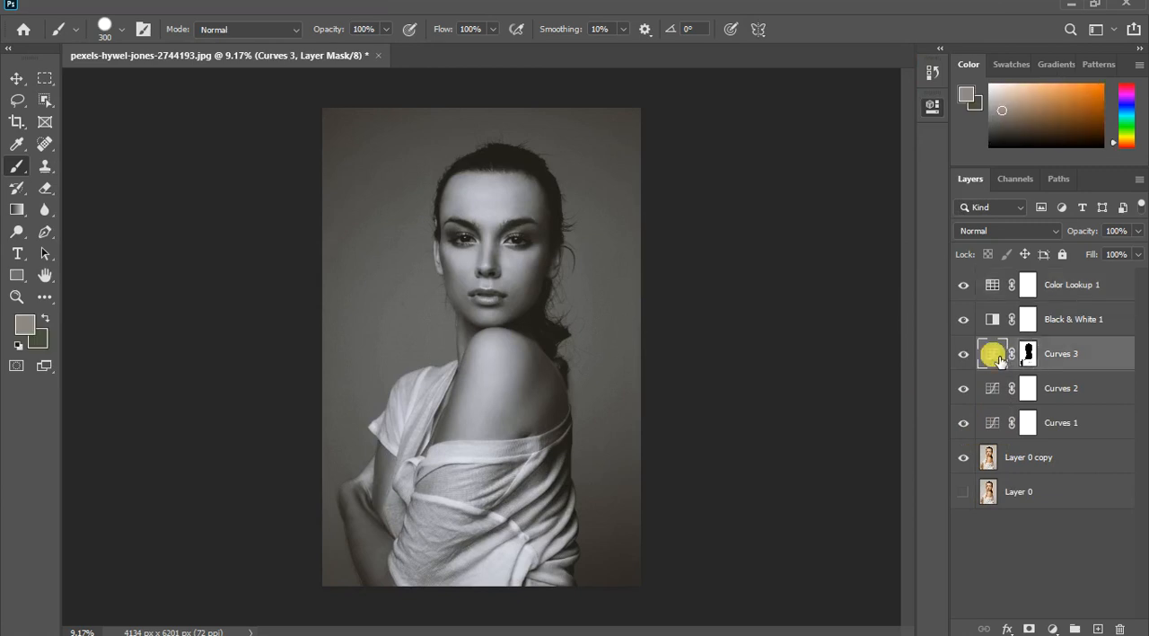
click(827, 304)
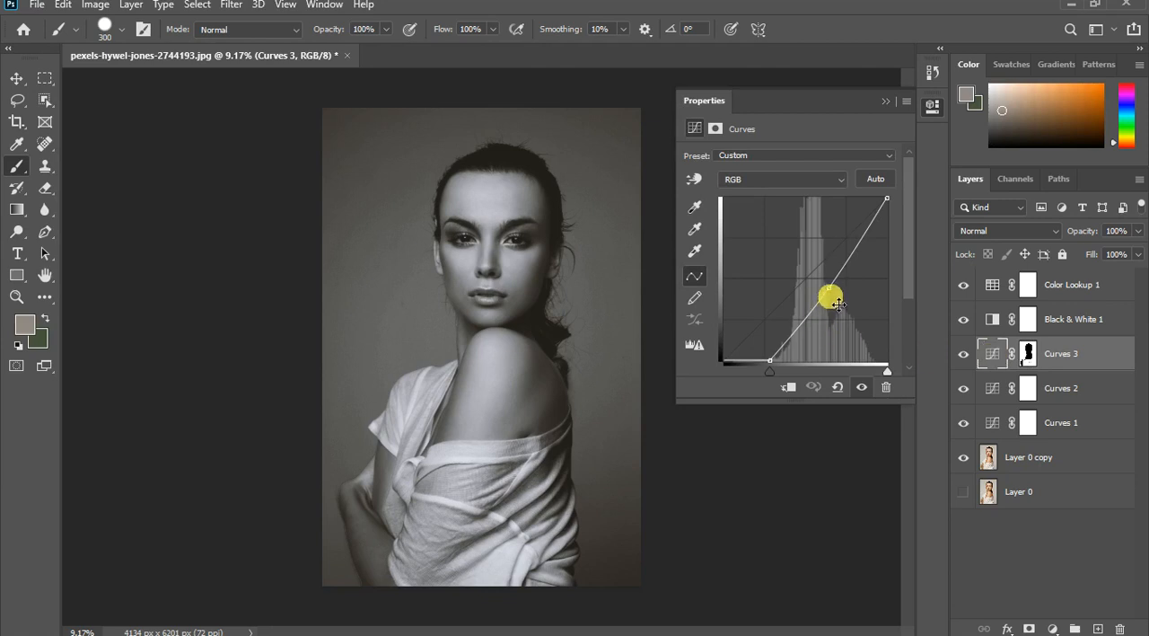
- Try the FoggyNight.3DL and Fuji F125 Kodak 2395 looks in the Color Lookup layer, and reselect Kodak 5218 Kodak 2395 (by Adobe).cube
click(993, 285)
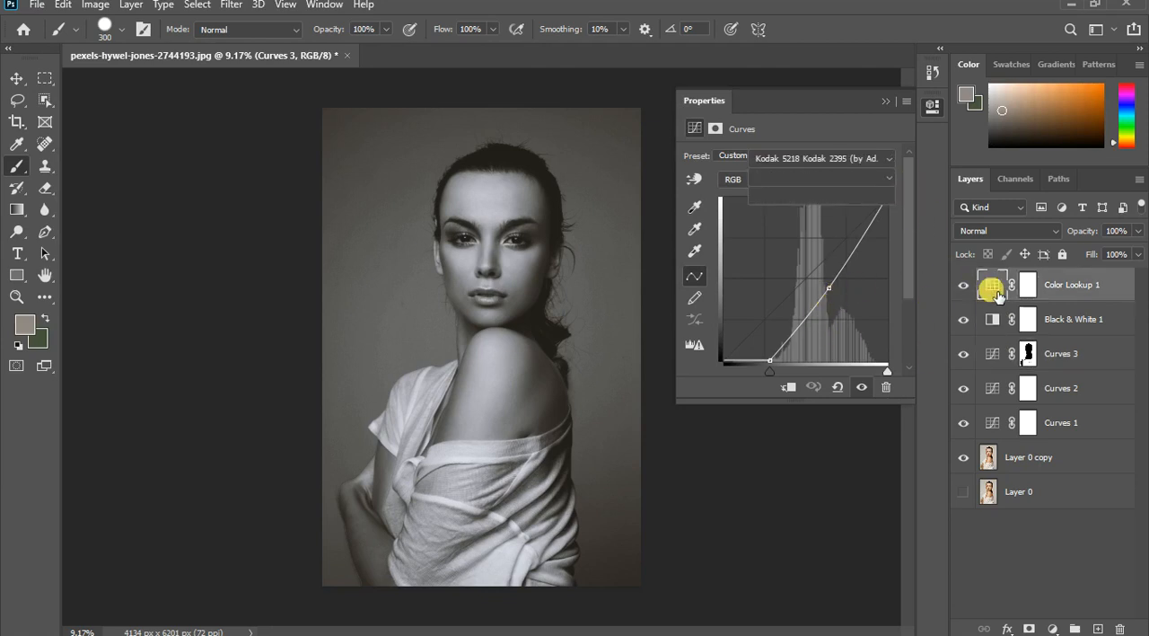
click(815, 163)
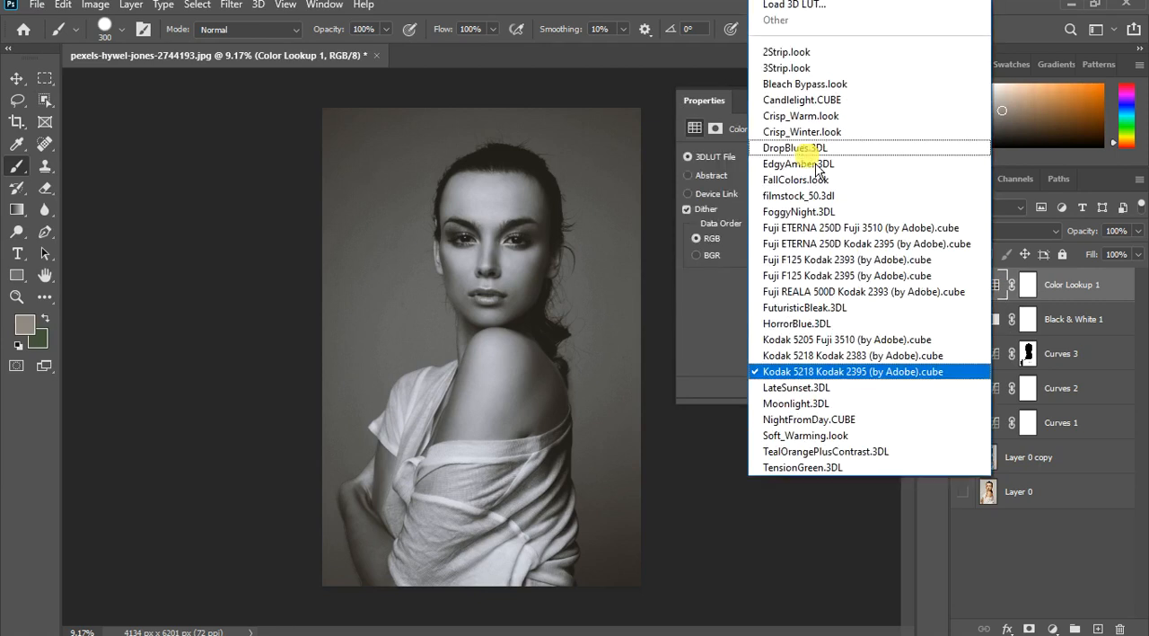
click(800, 216)
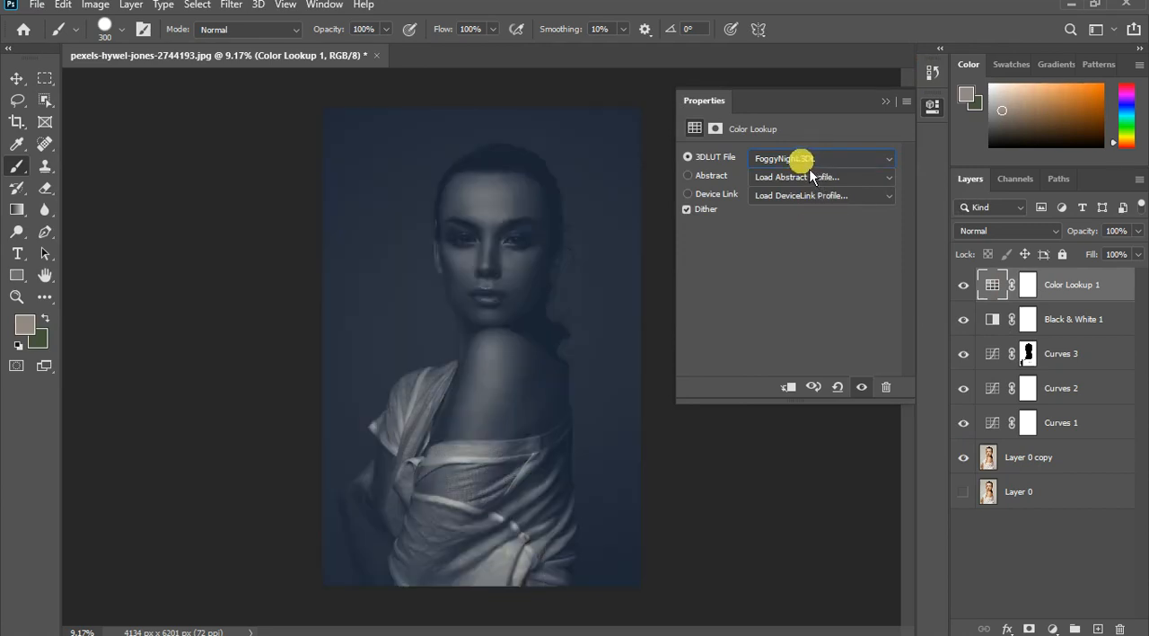
key(Down)
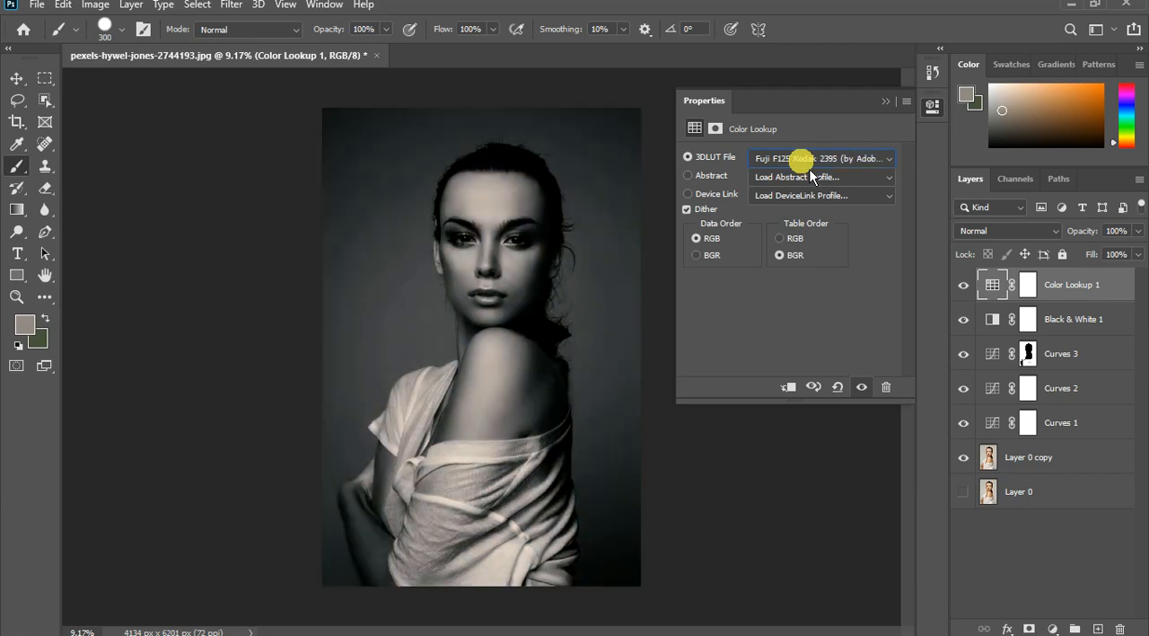
click(799, 158)
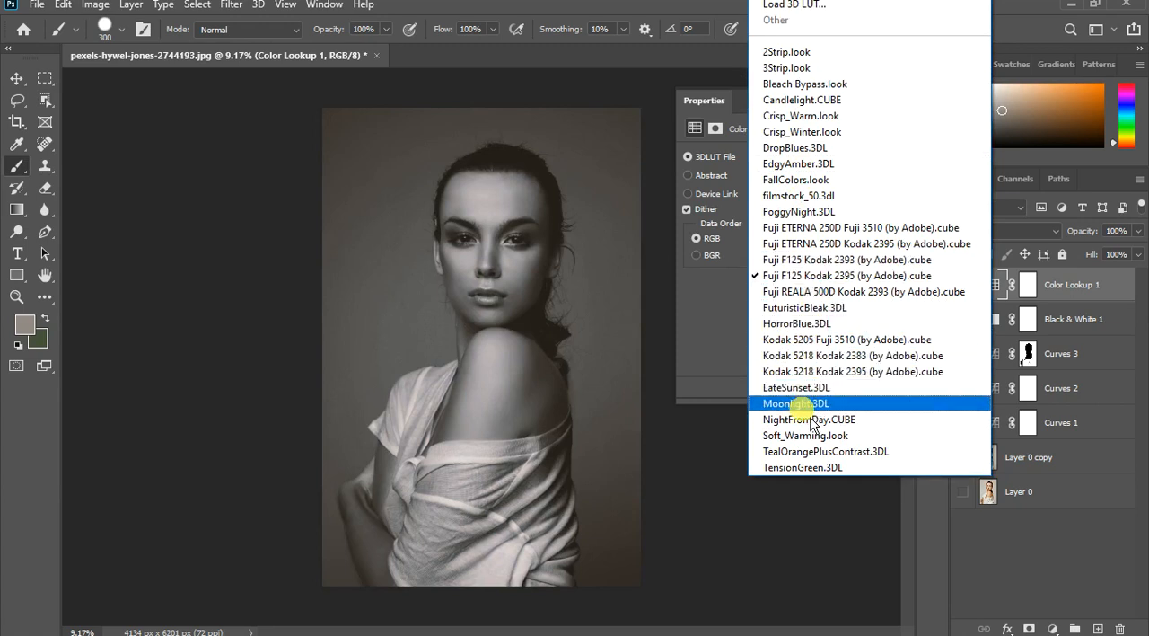
click(820, 372)
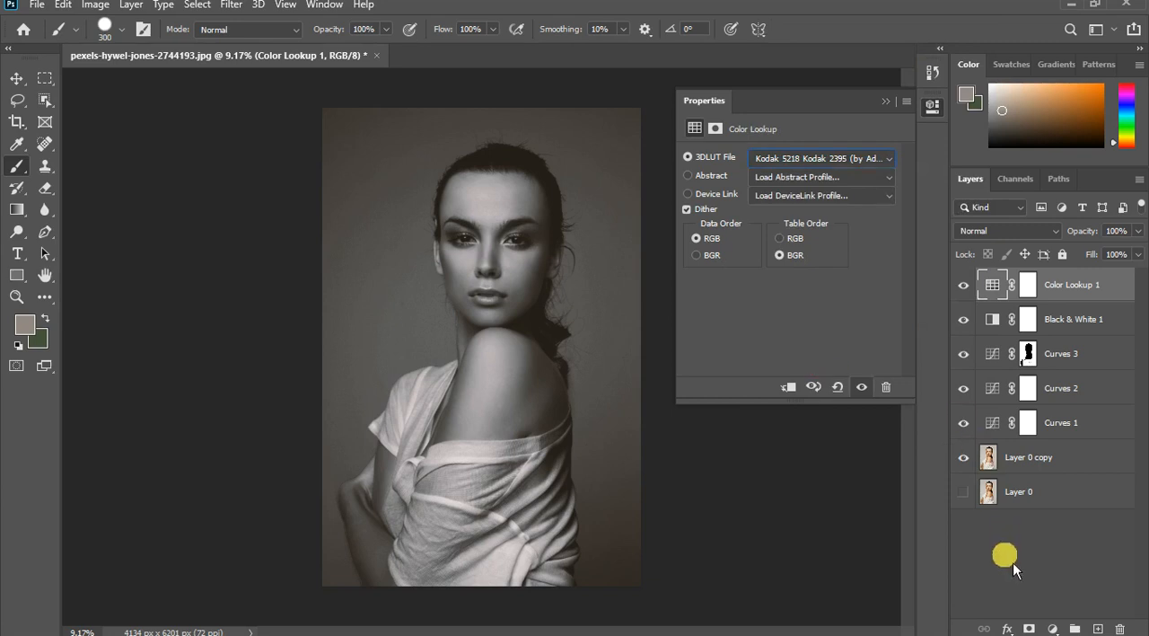
- Darken the backdrop and shirt to near black by pulling the masked Curves layer's midtone point far down toward the highlight input end
click(1058, 427)
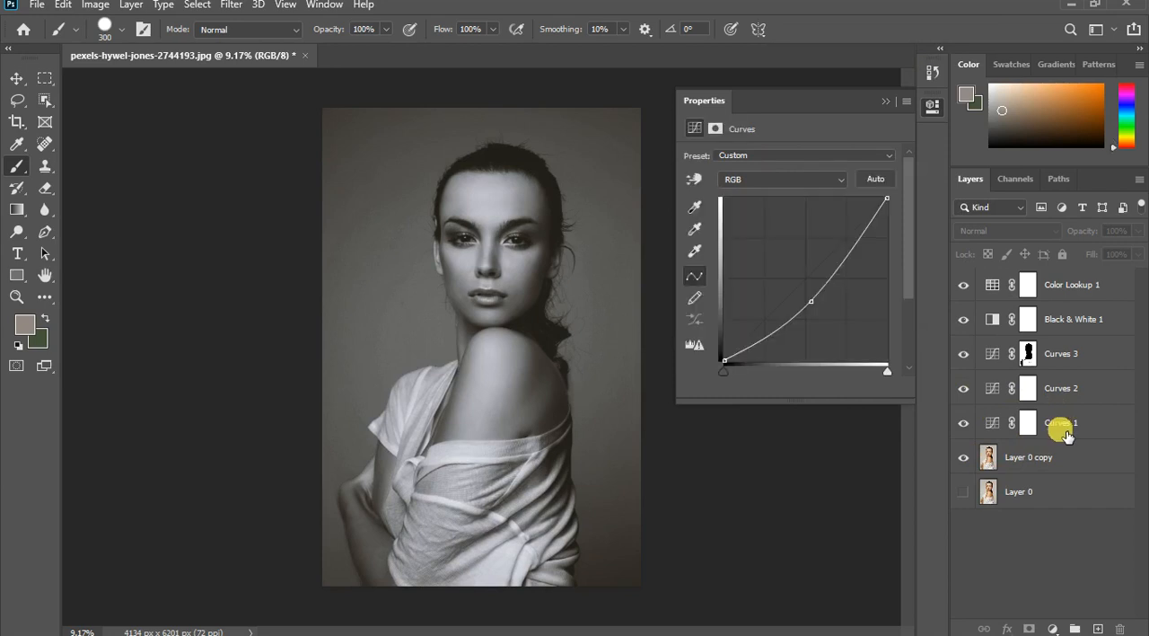
click(1028, 422)
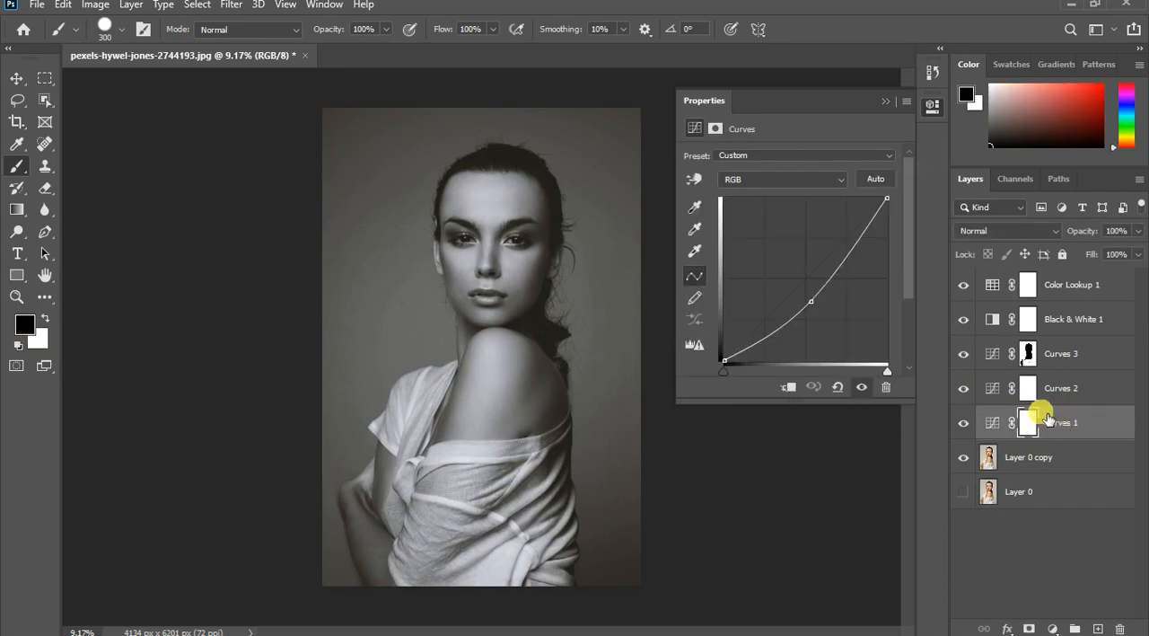
click(1001, 362)
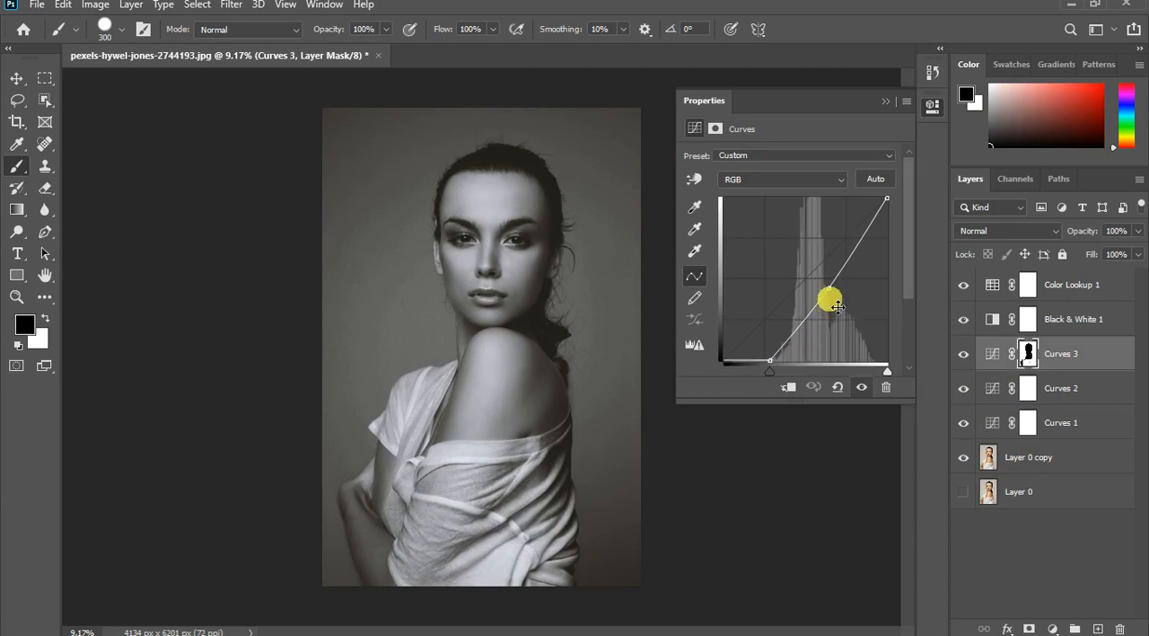
drag(837, 299, 885, 360)
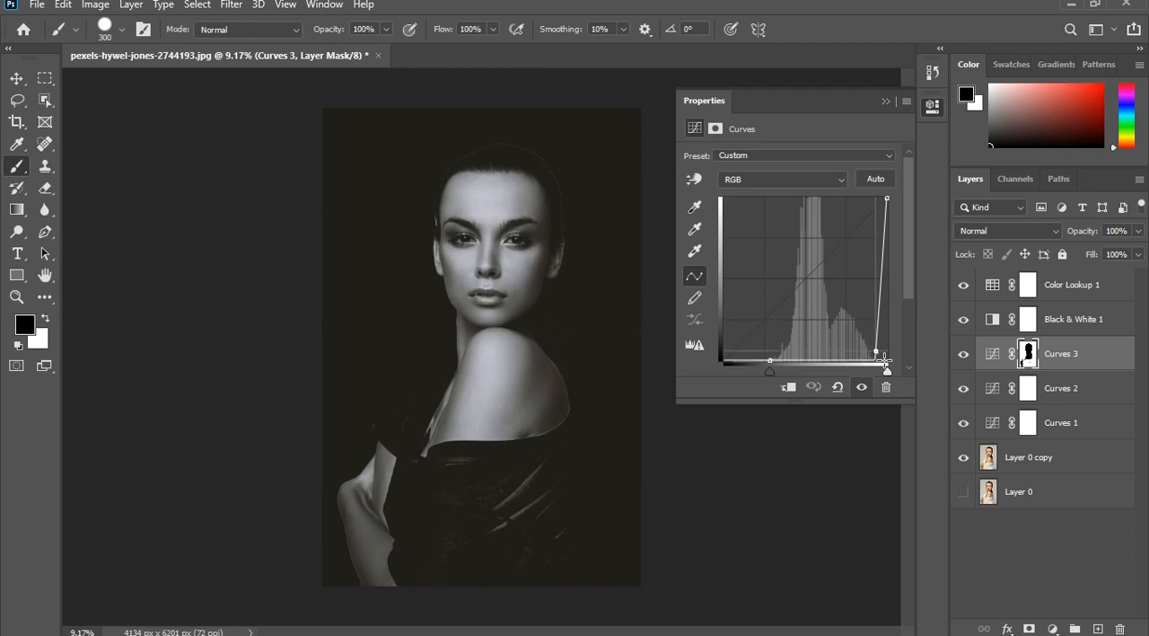
scroll(493, 186, up, 1)
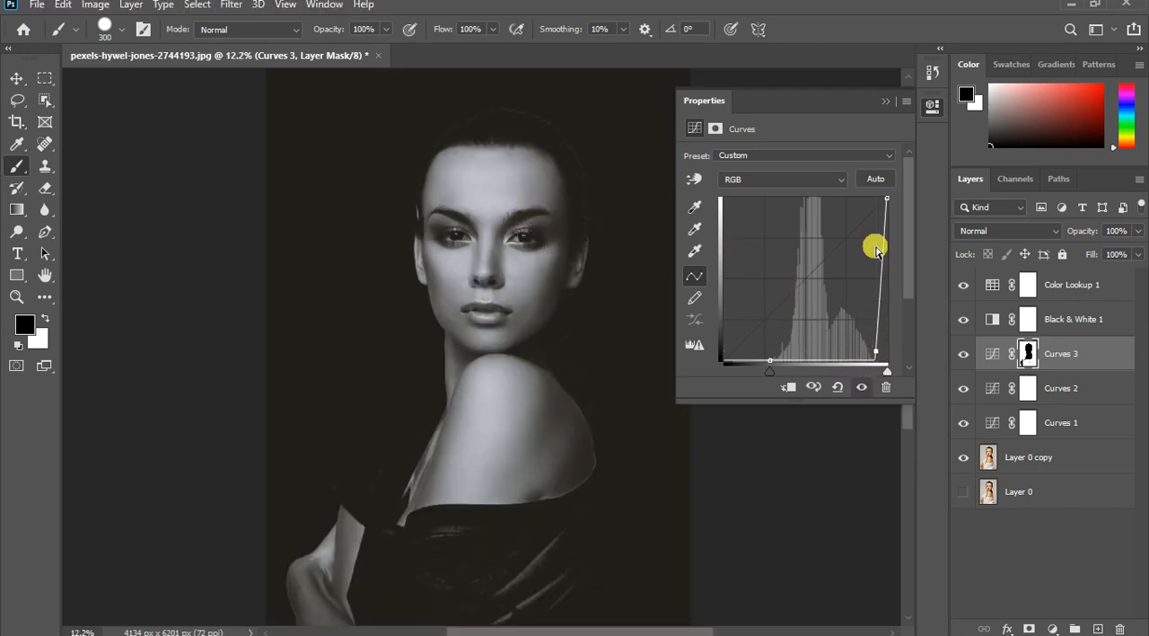
click(890, 106)
scroll(490, 297, down, 1)
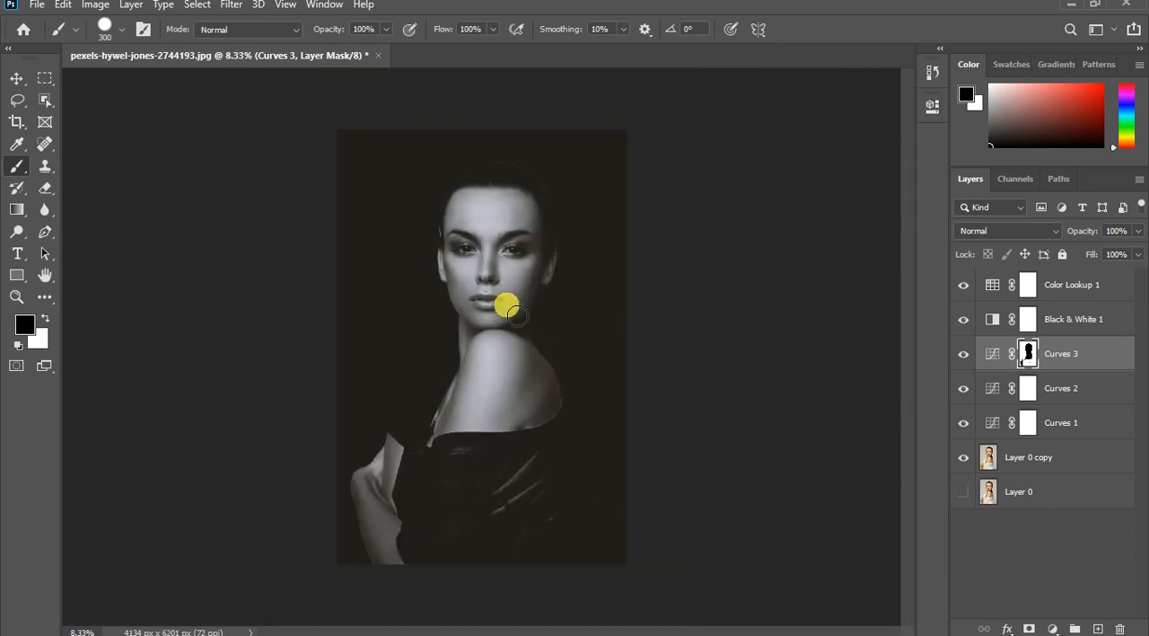
- Paint white on the Curves 3 mask around the hairline and sides of the head to remove bright edge remnants
scroll(531, 174, up, 1)
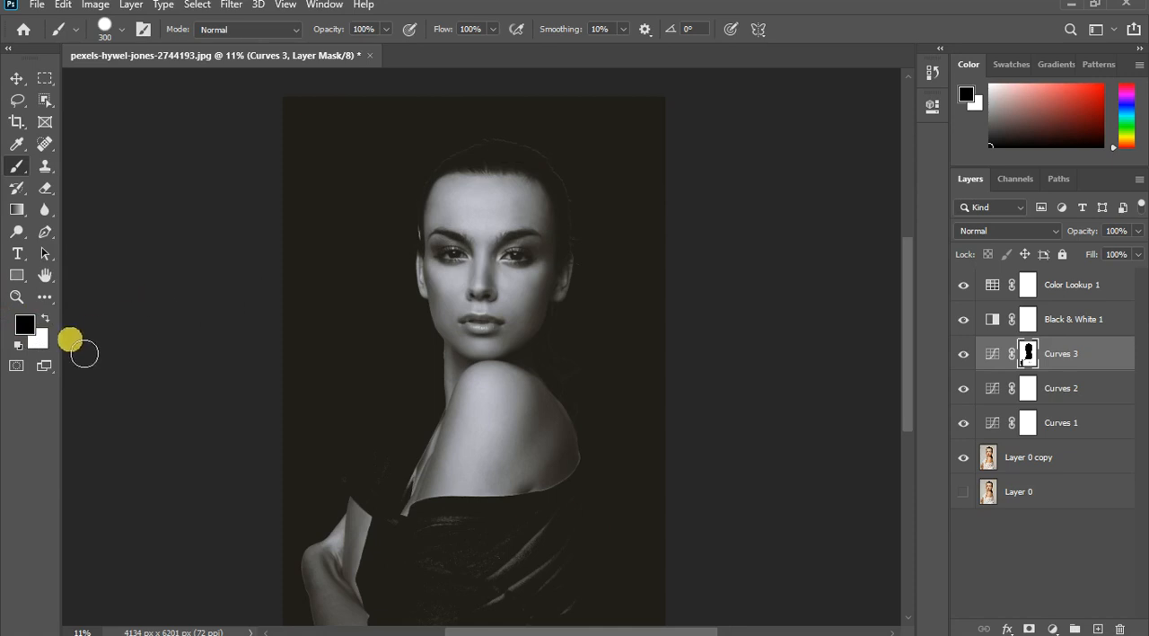
click(46, 319)
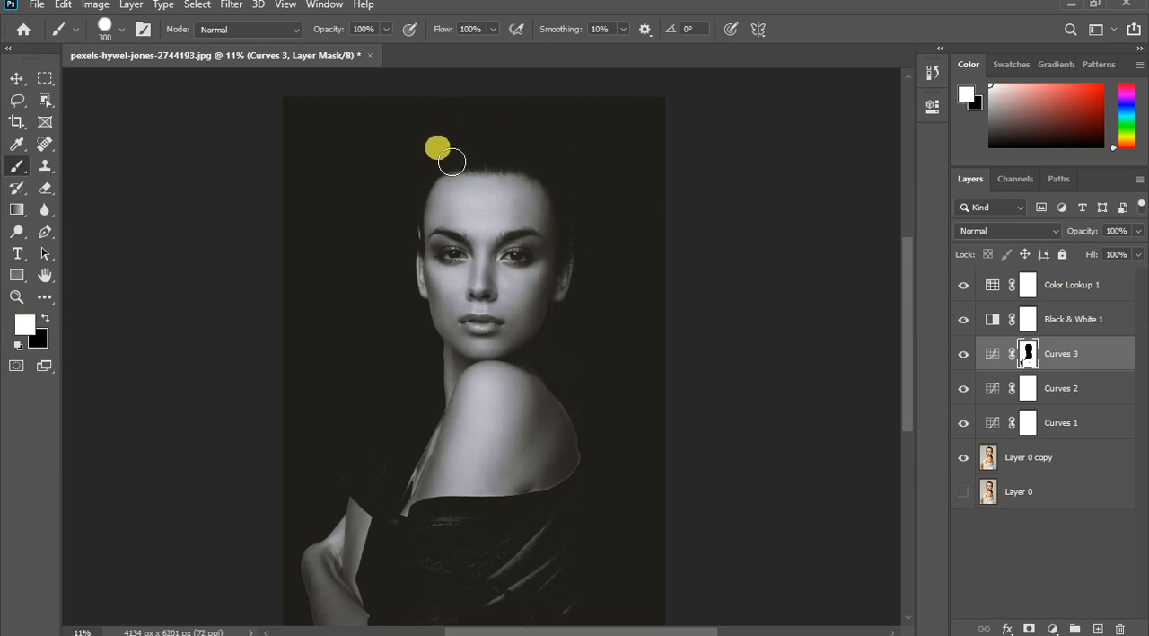
drag(452, 167, 462, 156)
scroll(464, 157, up, 5)
scroll(449, 160, up, 2)
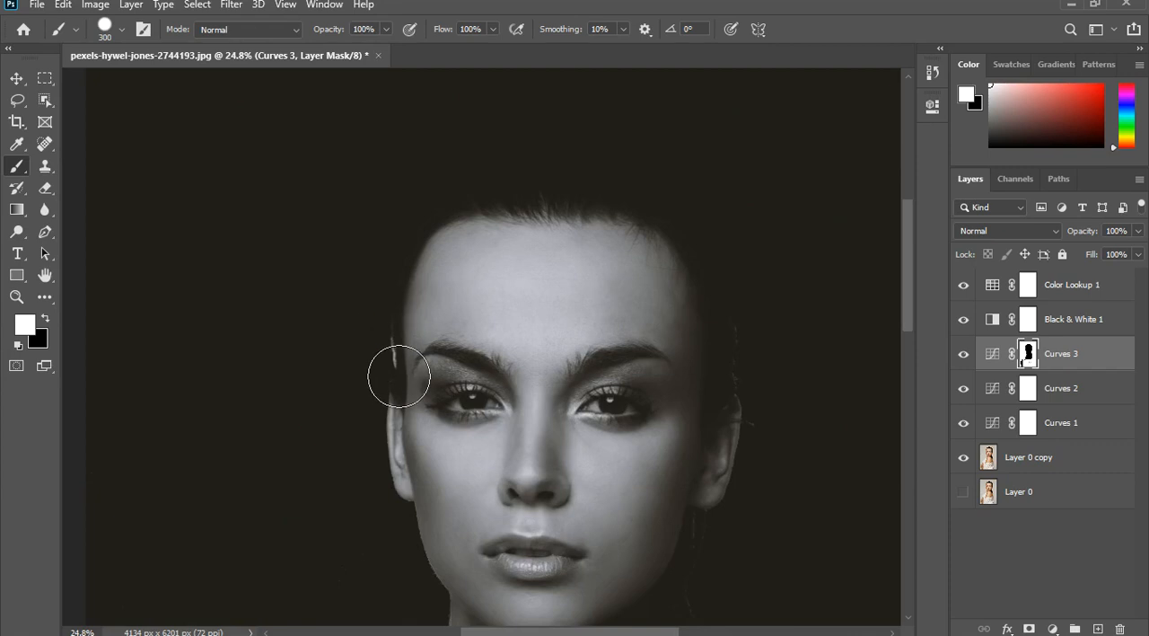
mouse_move(759, 346)
mouse_down()
mouse_move(786, 364)
mouse_move(784, 394)
mouse_up()
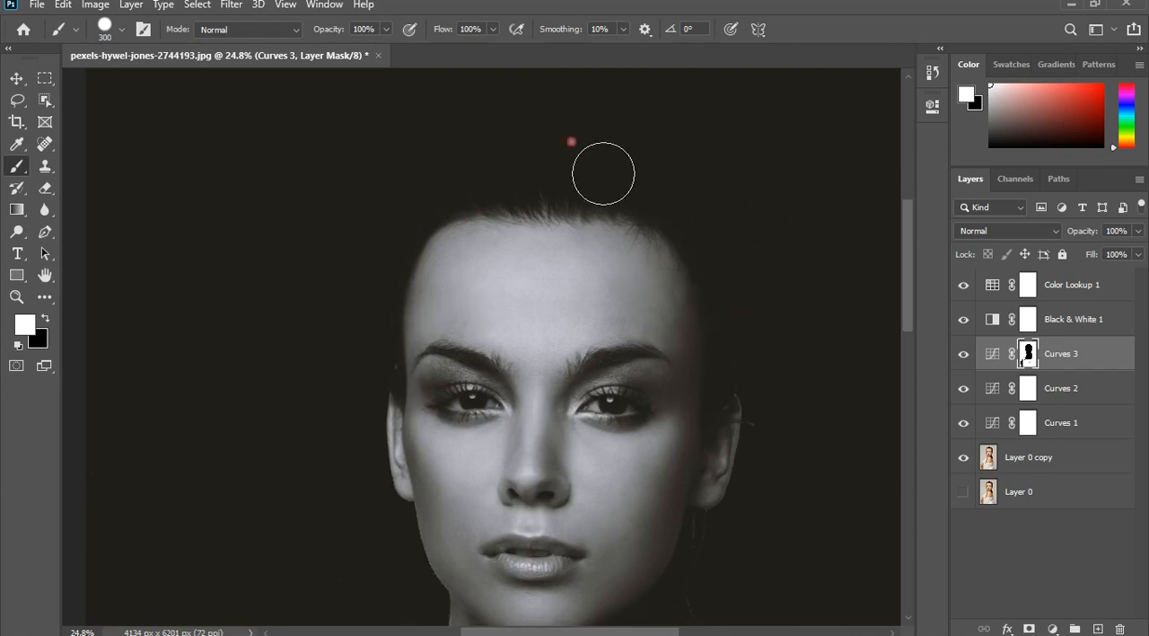
scroll(500, 135, down, 2)
scroll(639, 454, down, 2)
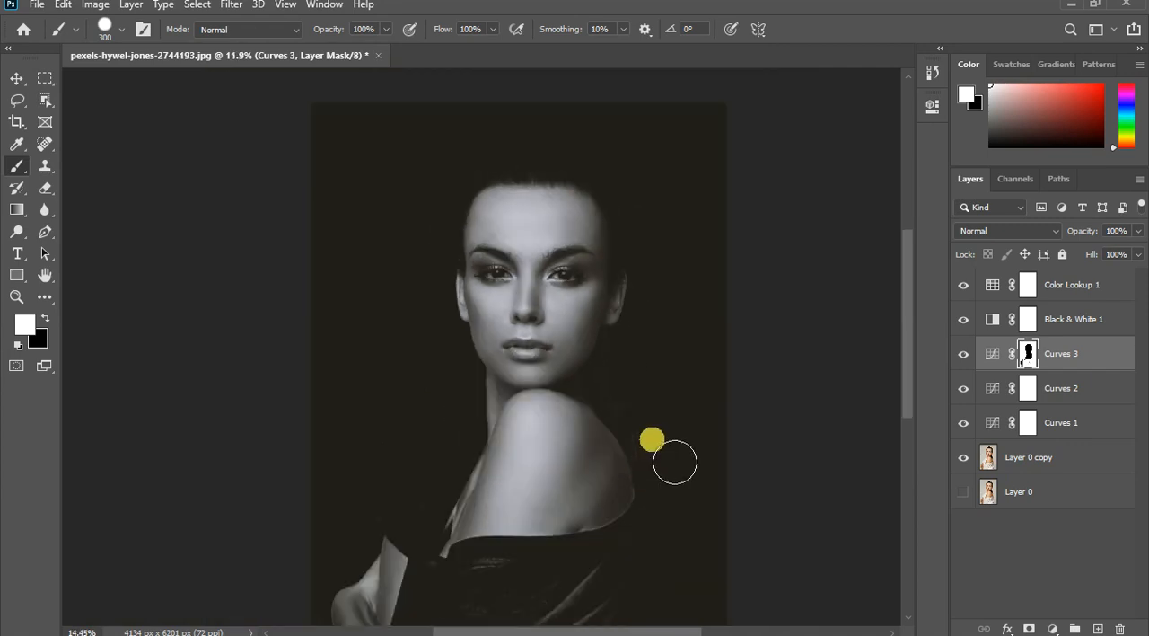
- Paint white on the Curves 3 mask over the stray hair and backdrop beside the neck and bare shoulder
scroll(680, 418, up, 5)
scroll(606, 261, up, 1)
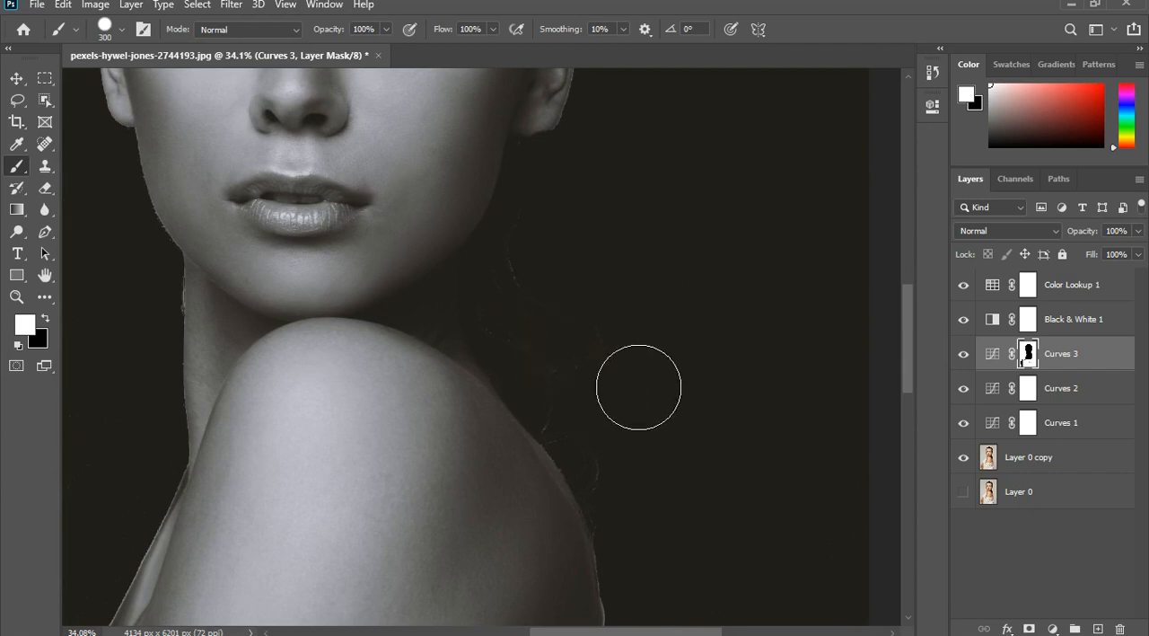
click(590, 314)
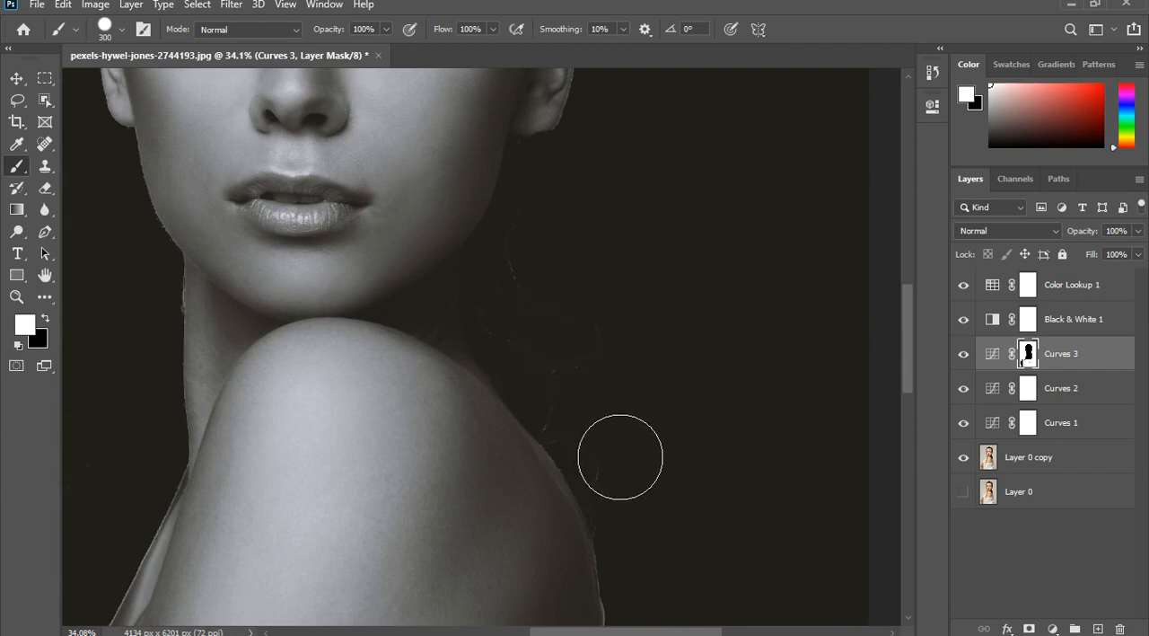
click(635, 462)
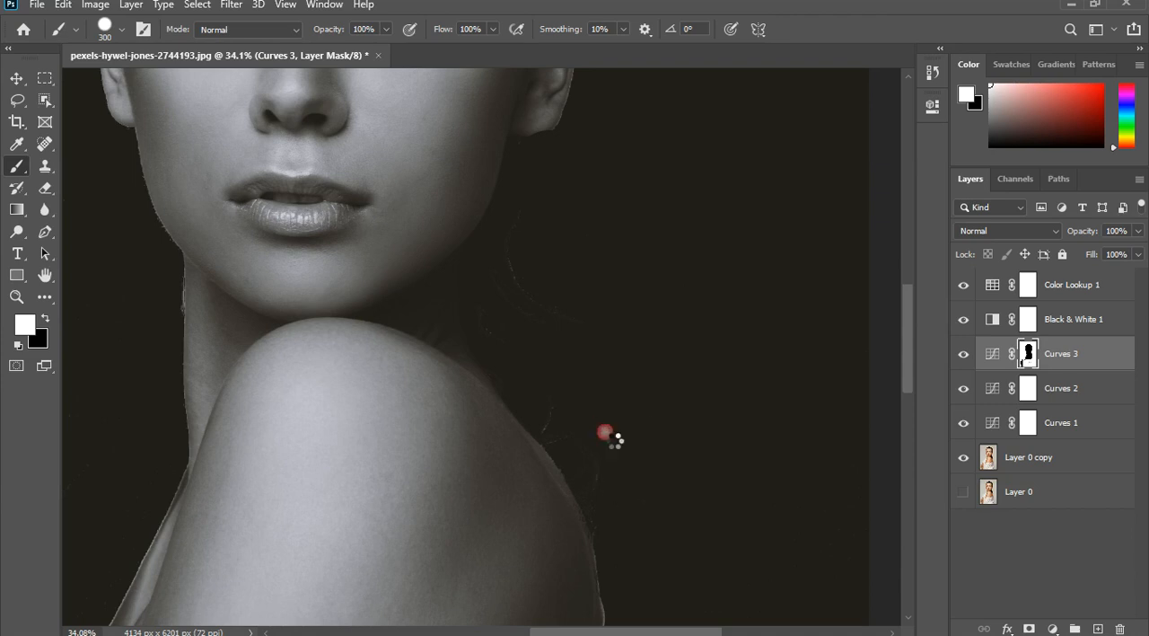
click(677, 536)
click(680, 560)
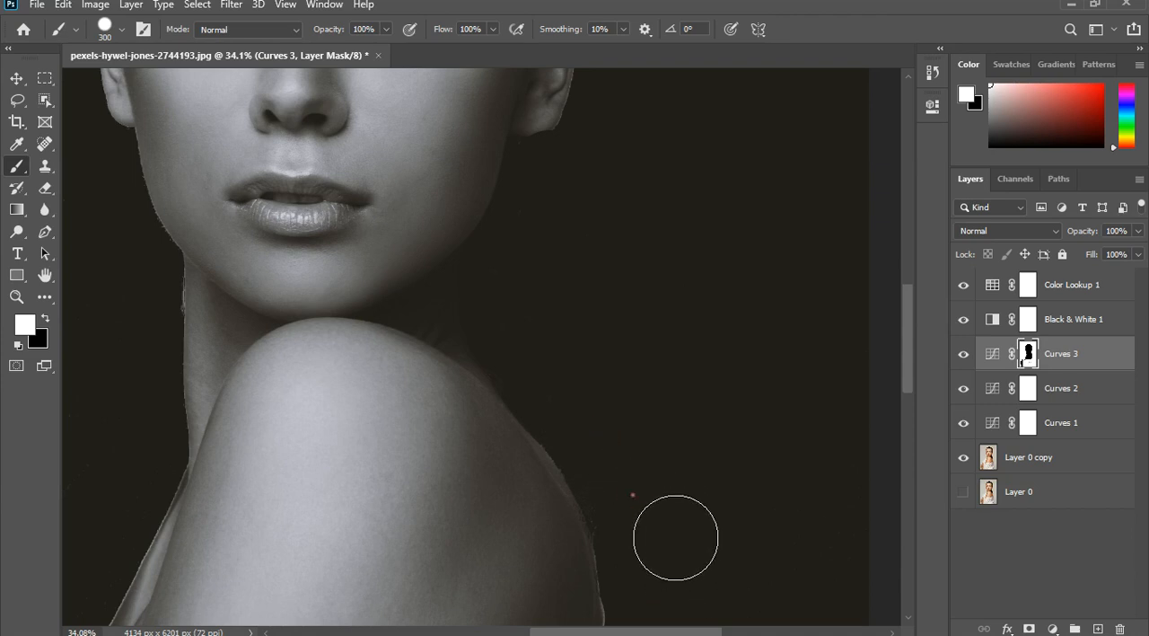
click(593, 284)
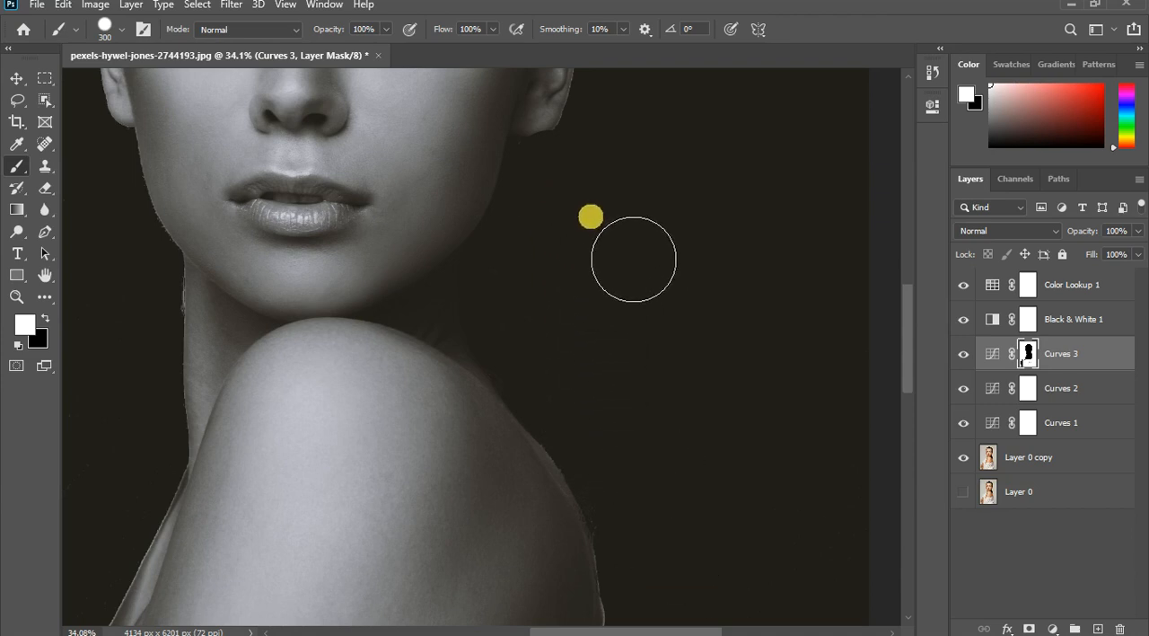
- Dab black on the Curves 3 mask below the earlobe with a 150-pixel brush, and cover the spot again with white
key(x)
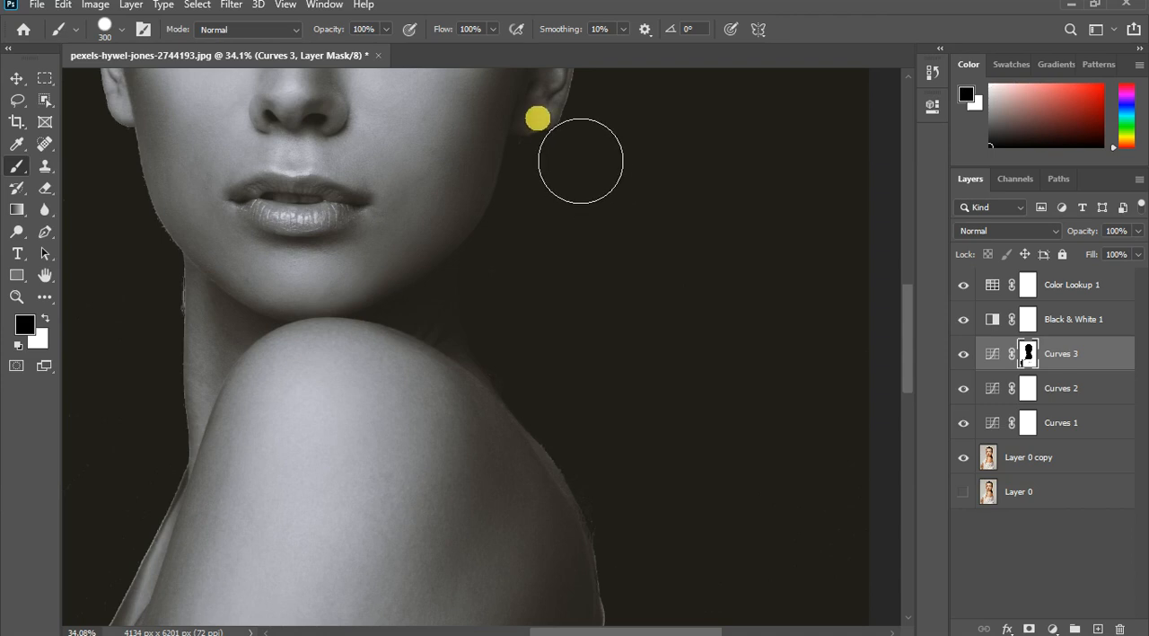
key(bracketleft)
key(bracketleft)
key(bracketleft)
key(bracketleft)
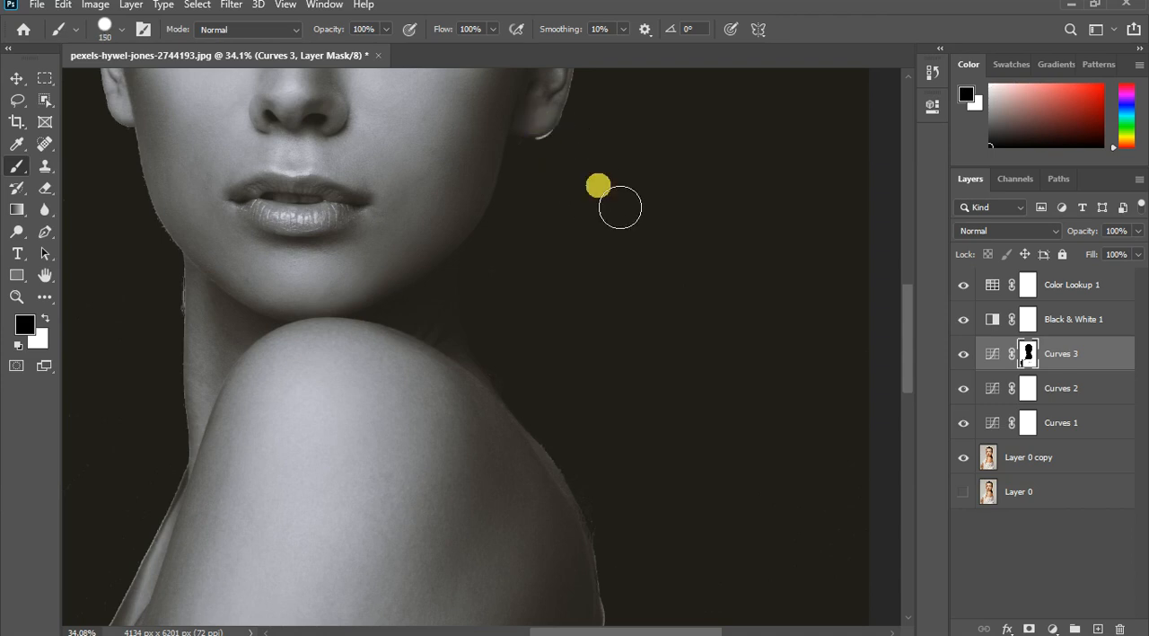
click(556, 151)
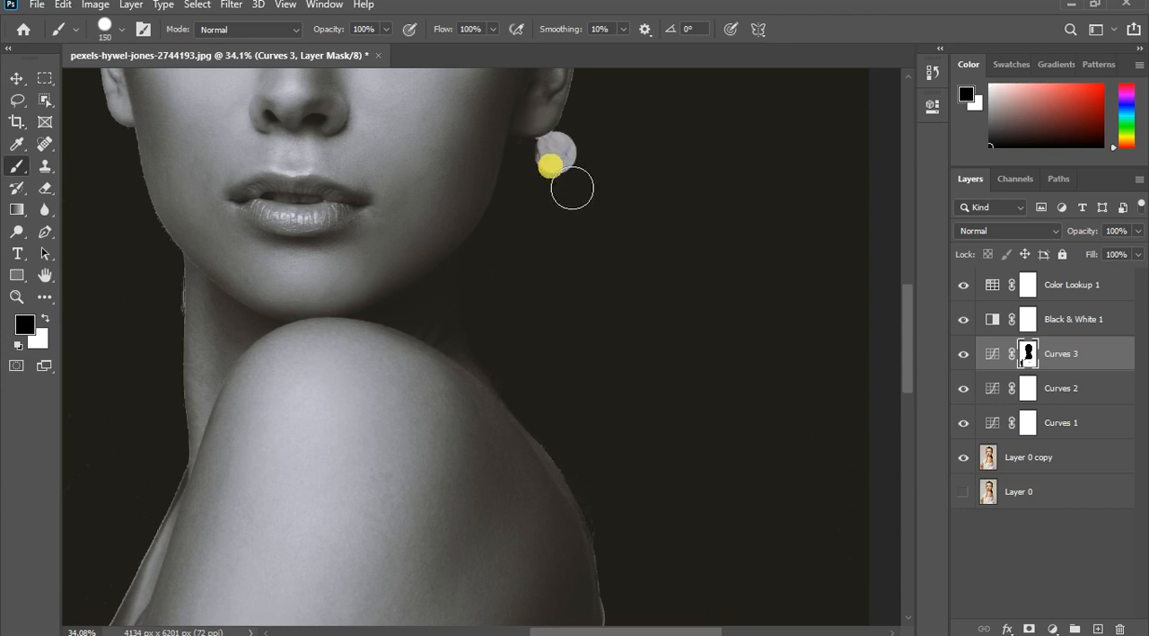
key(x)
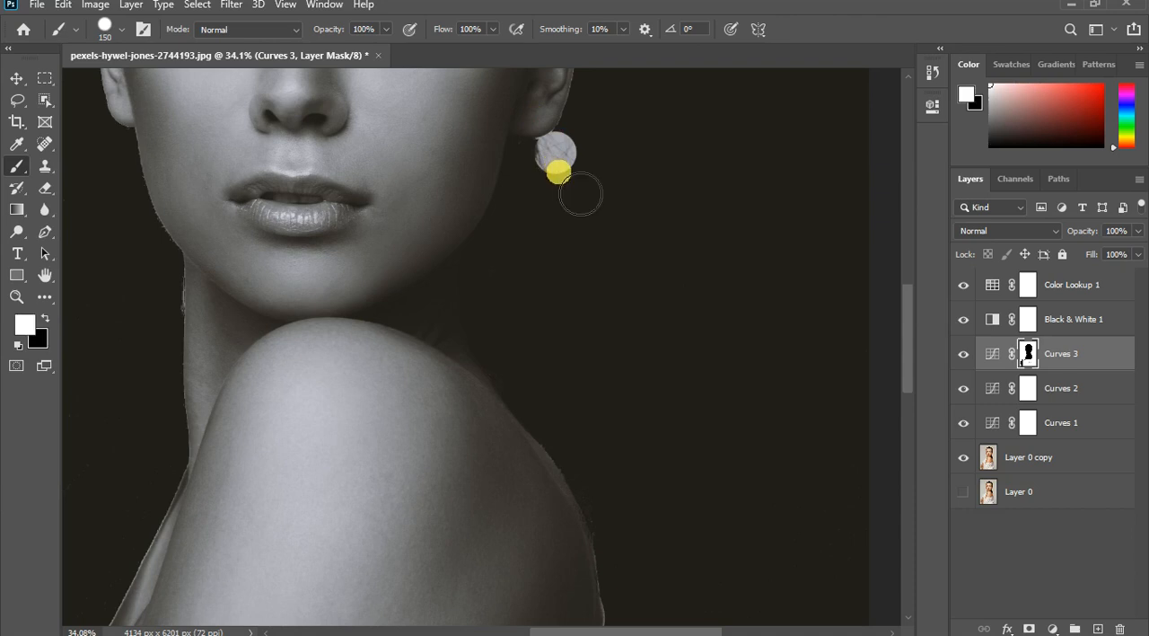
click(555, 152)
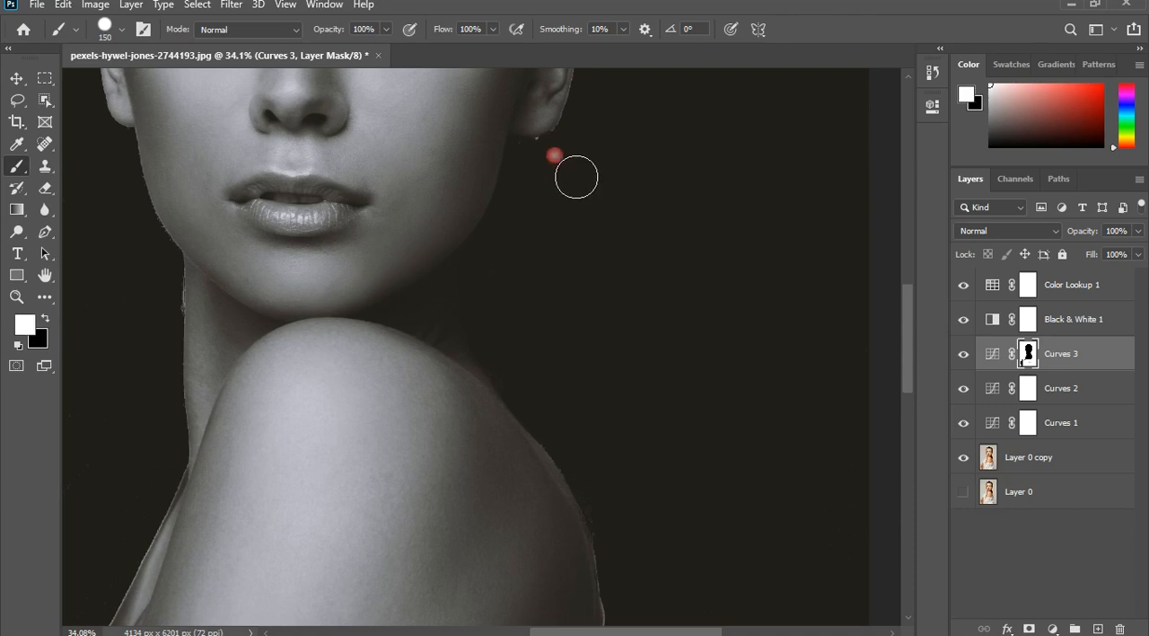
click(548, 160)
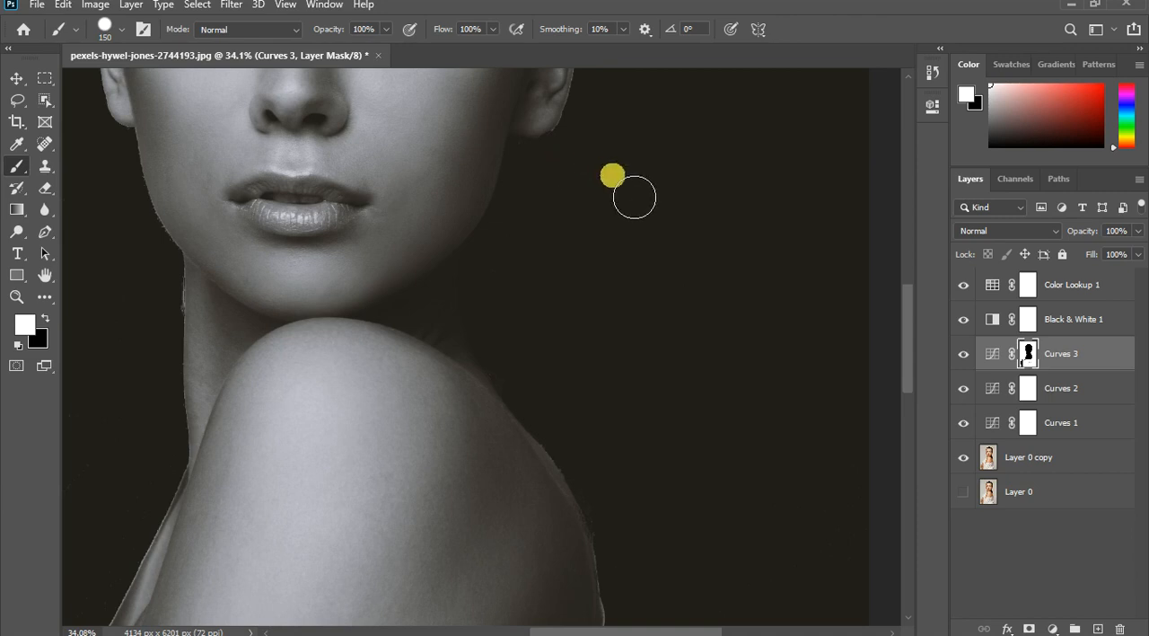
- Try a short black stroke on the Curves 3 mask over the dark area beside the upper arm, and undo it
scroll(582, 186, down, 7)
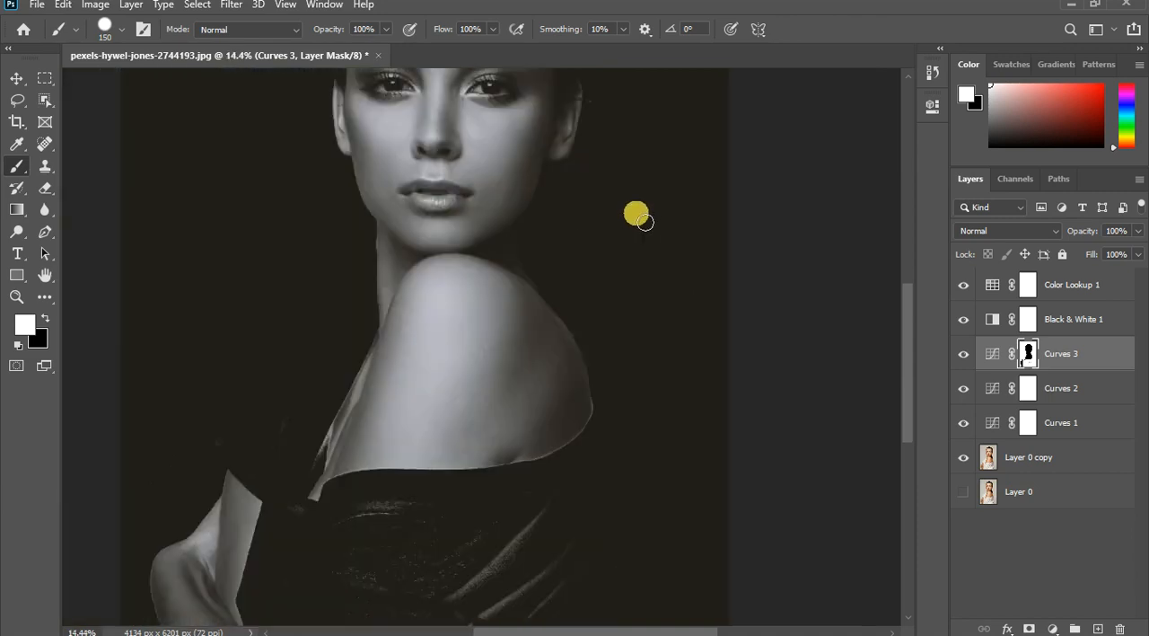
scroll(634, 205, down, 2)
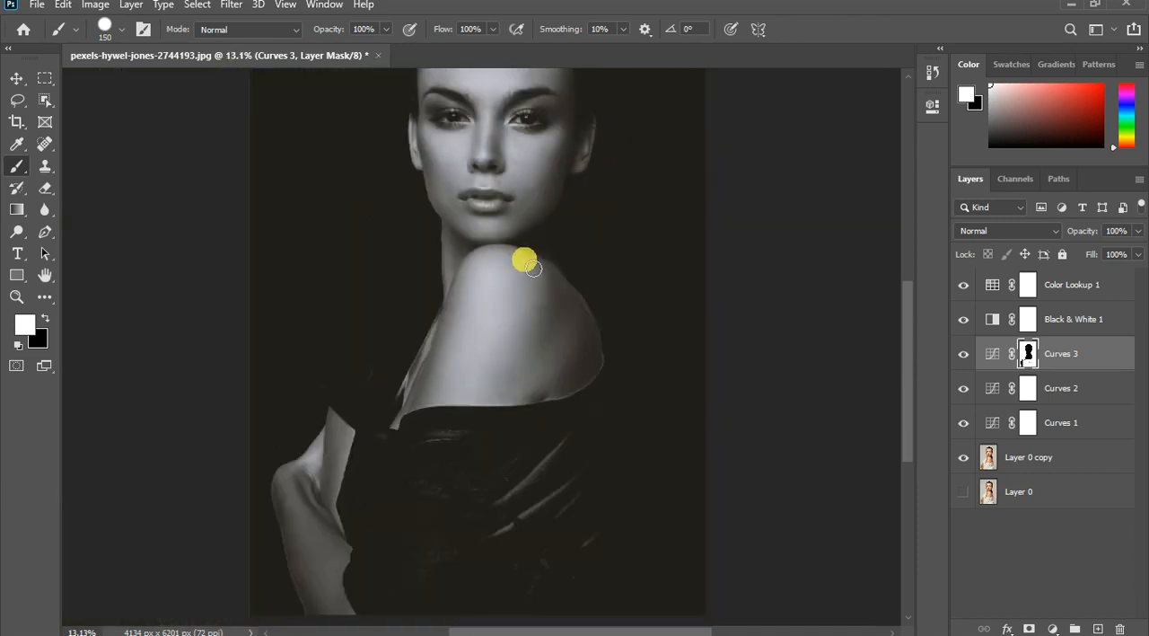
scroll(396, 382, up, 3)
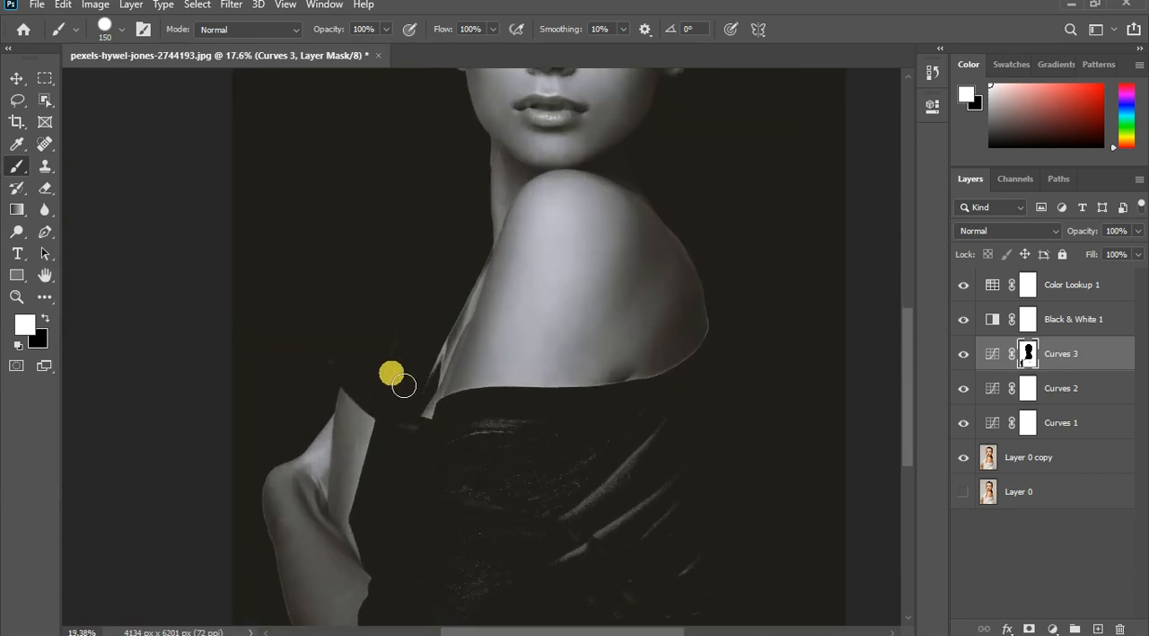
scroll(403, 384, up, 1)
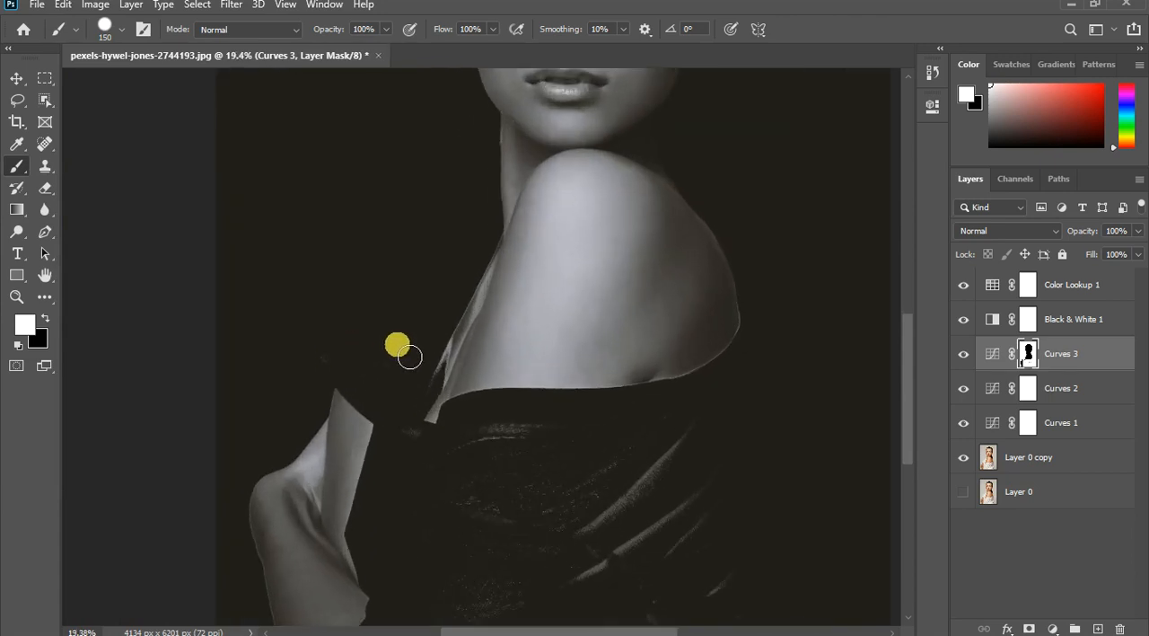
key(x)
drag(406, 324, 384, 361)
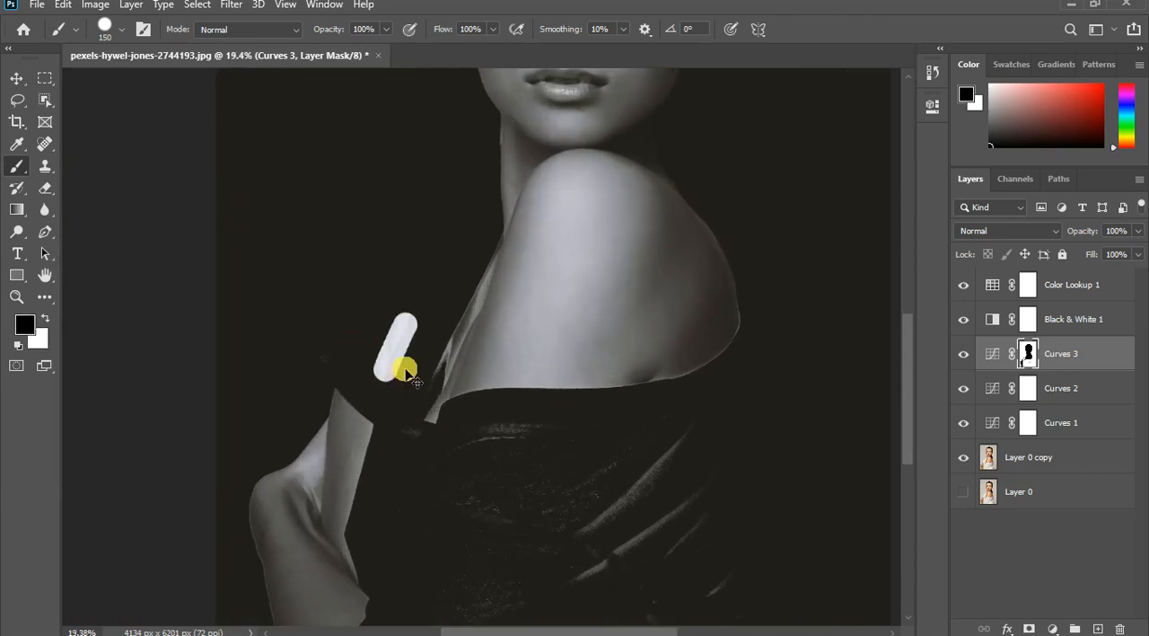
key(ctrl+z)
- Paint white on the Curves 3 mask over the remaining shirt folds with a brush enlarged to 600 pixels
key(x)
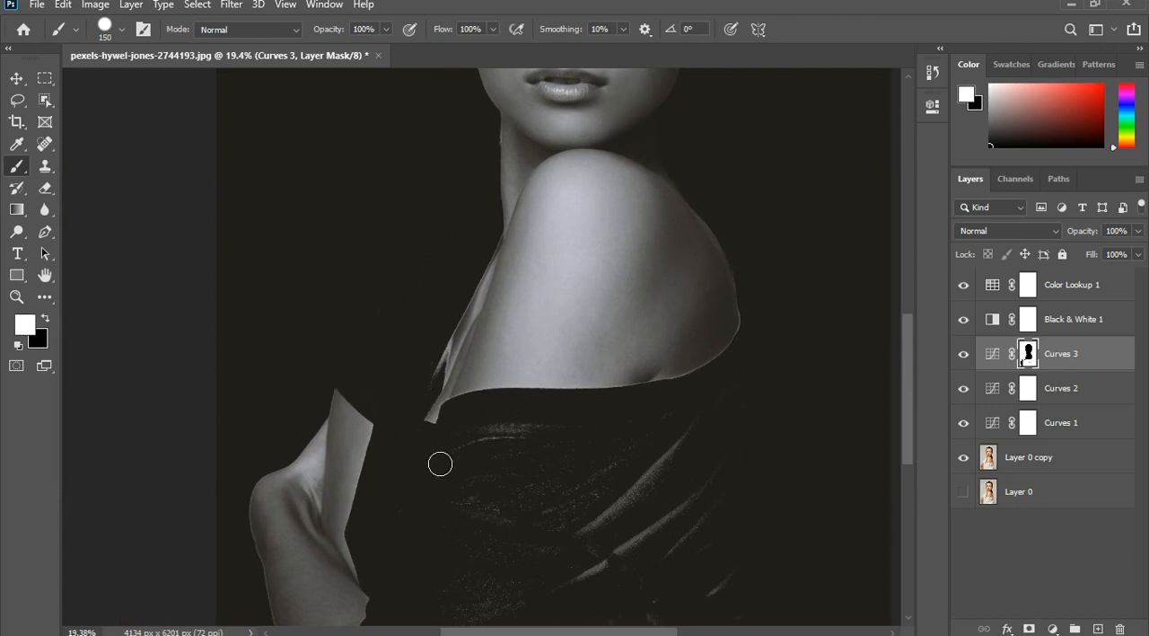
key(])
key(])
key(])
key(])
key(])
key(])
key(])
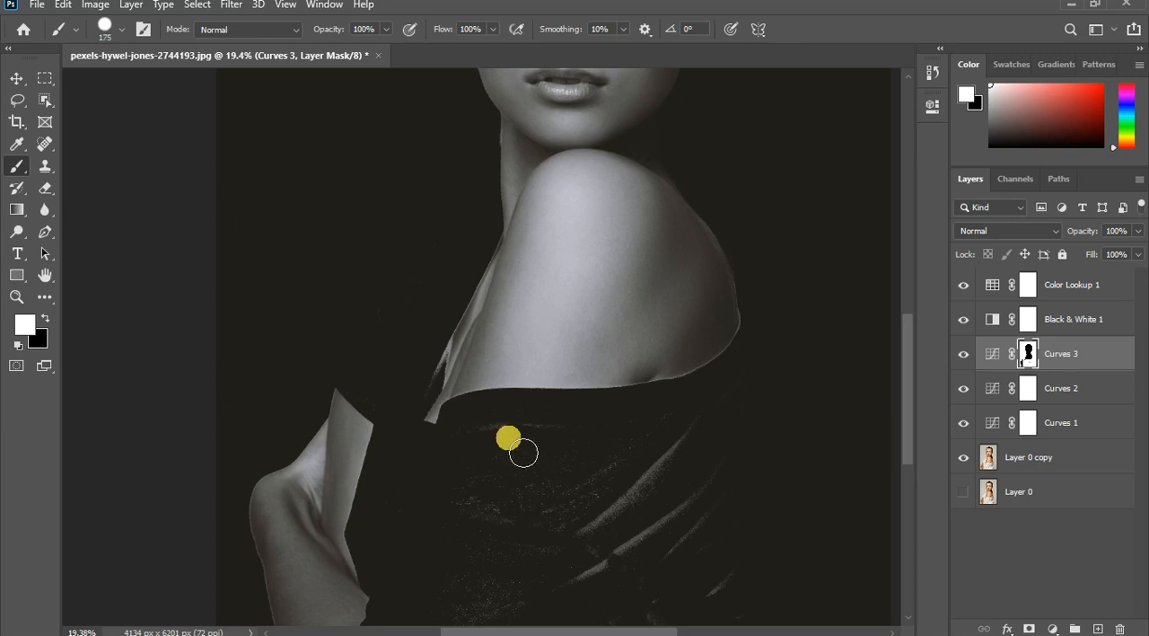
drag(751, 489, 611, 548)
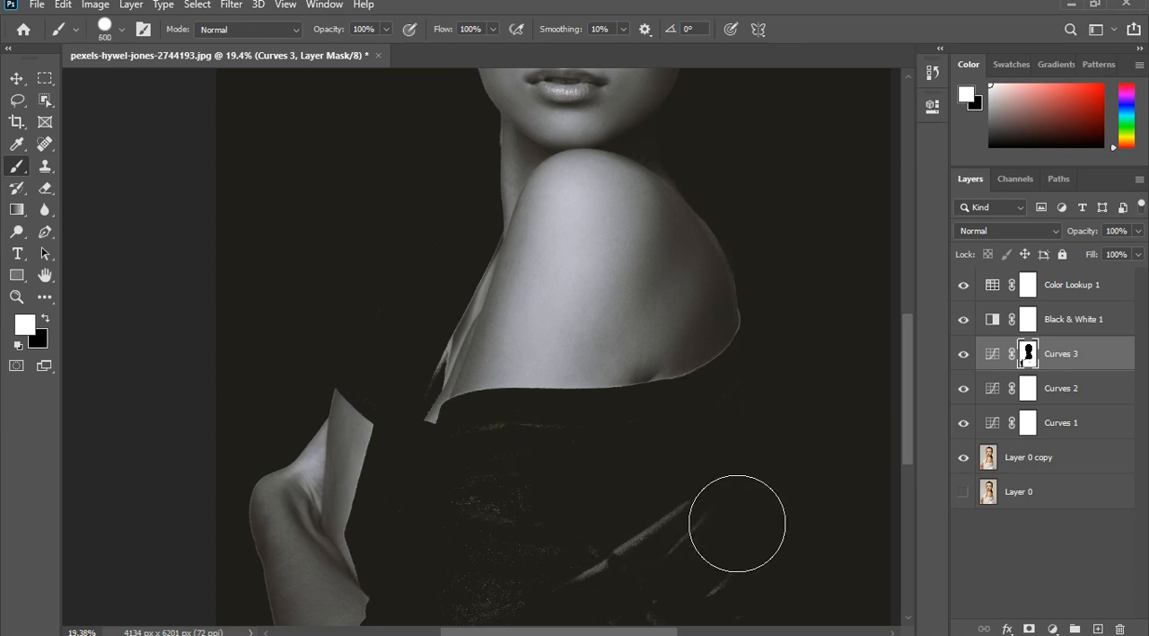
scroll(687, 372, down, 5)
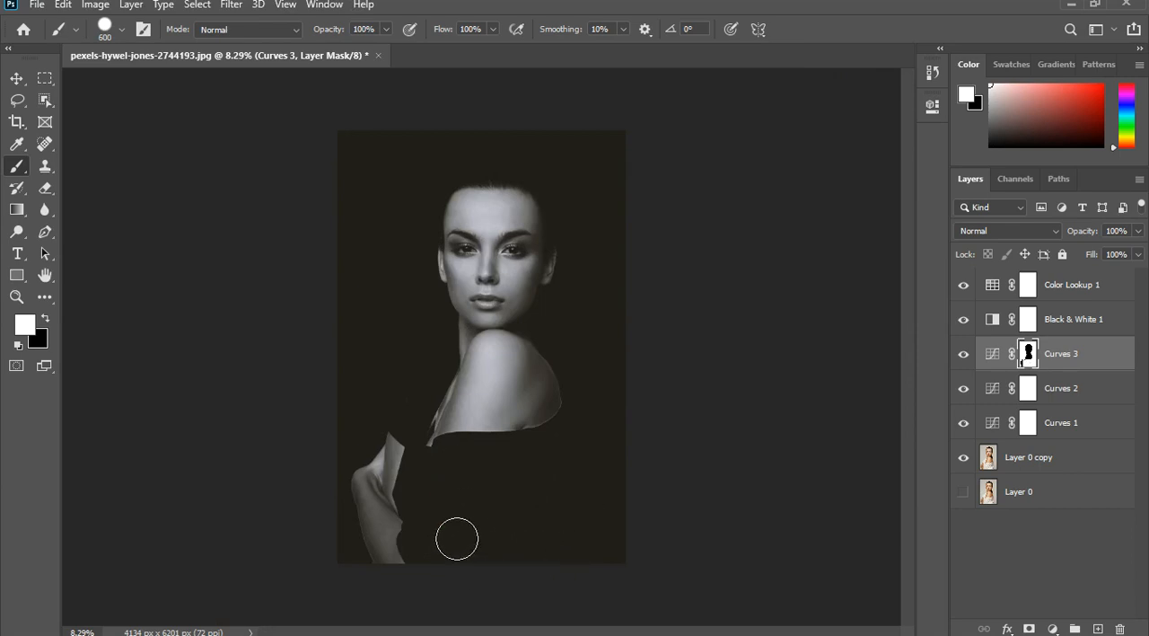
scroll(437, 401, up, 1)
scroll(431, 422, up, 2)
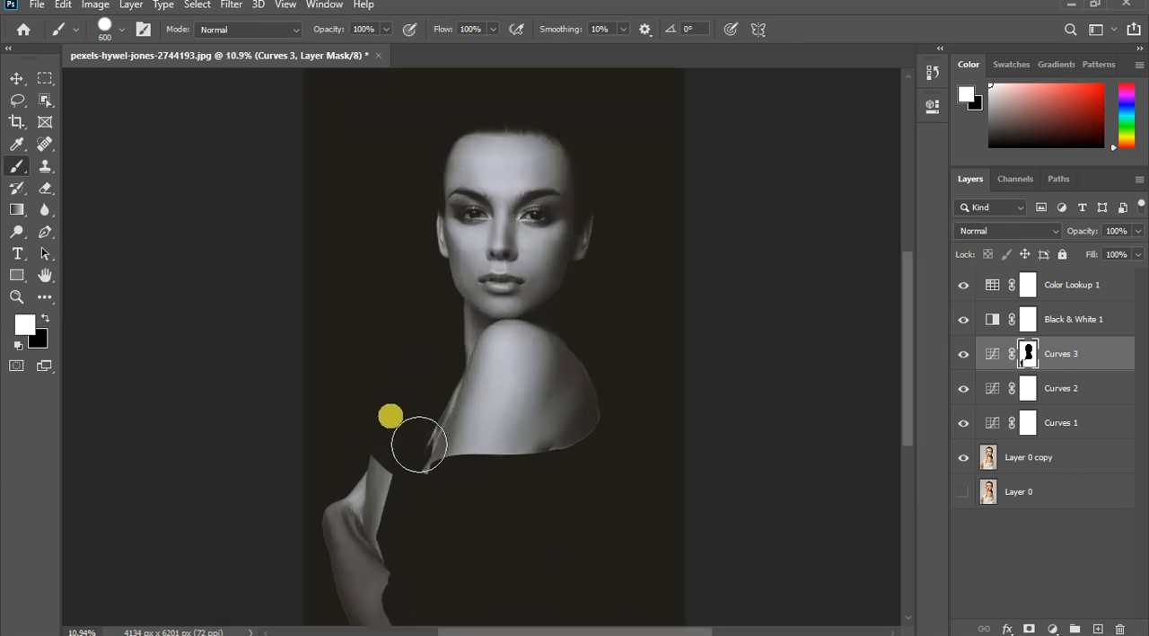
scroll(426, 446, up, 2)
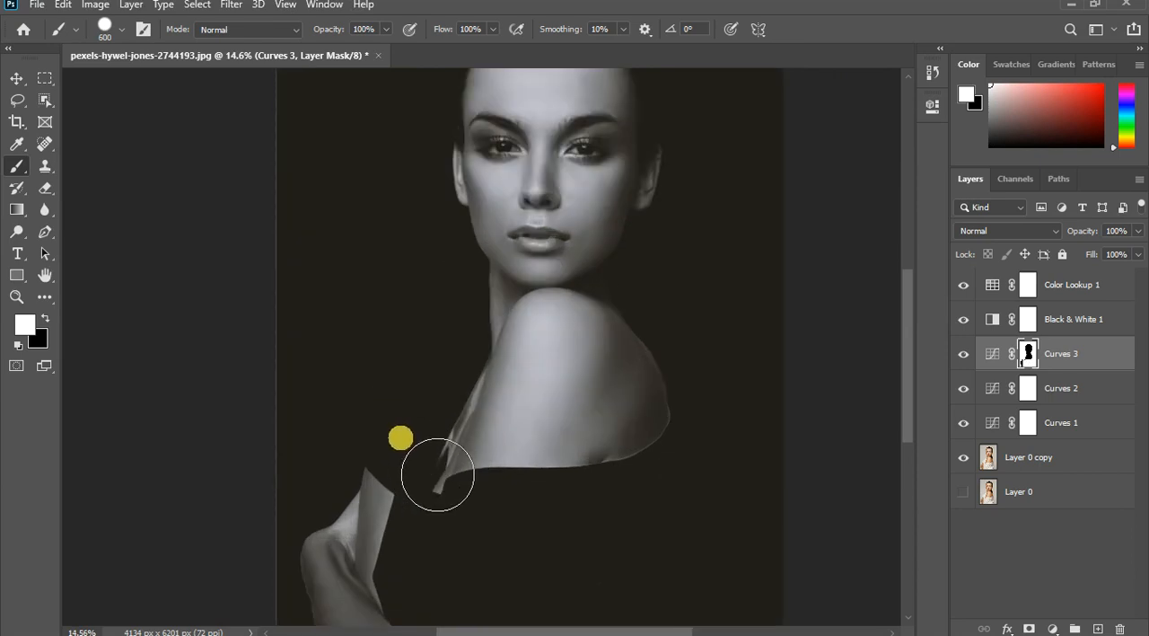
click(456, 413)
mouse_move(494, 577)
mouse_down()
mouse_move(473, 584)
mouse_move(505, 608)
mouse_up()
scroll(429, 428, down, 5)
scroll(422, 414, down, 1)
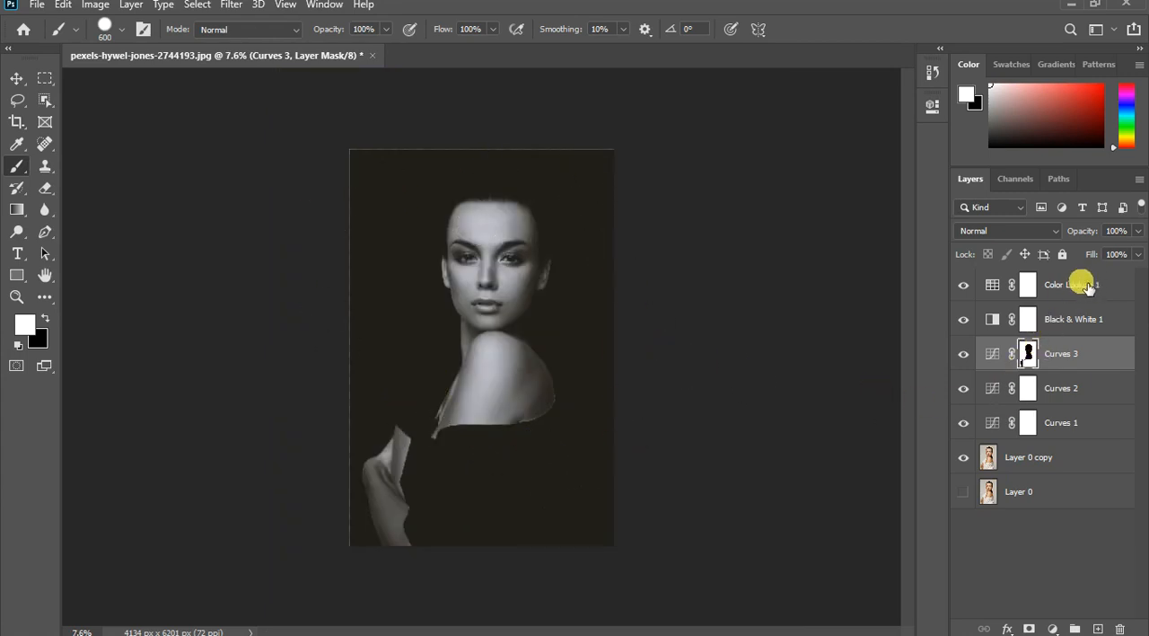
- Compare the portrait with and without the Color Lookup 1 layer
click(995, 284)
click(963, 286)
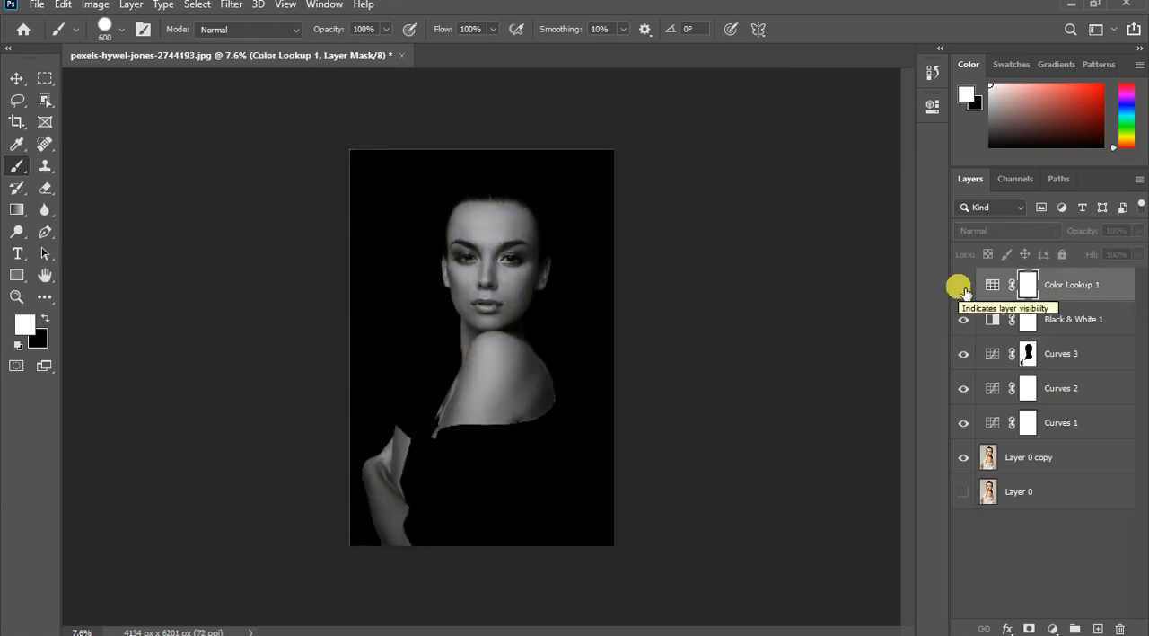
click(962, 285)
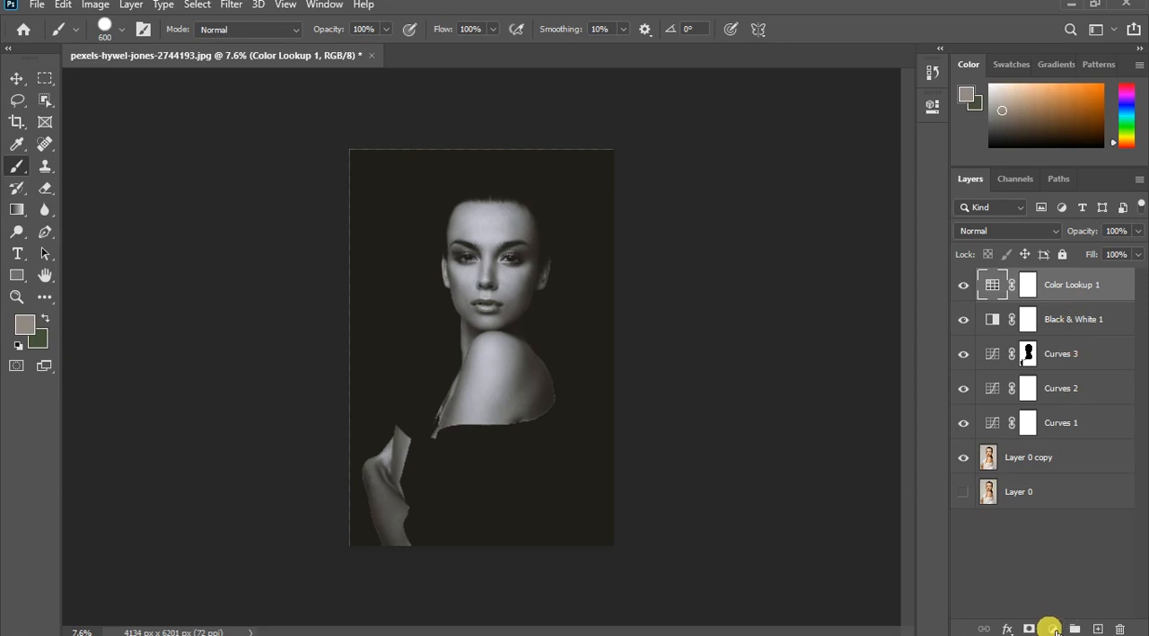
- Add a Solid Color fill layer above Color Lookup 1 in a light blue with hue 227
click(1051, 629)
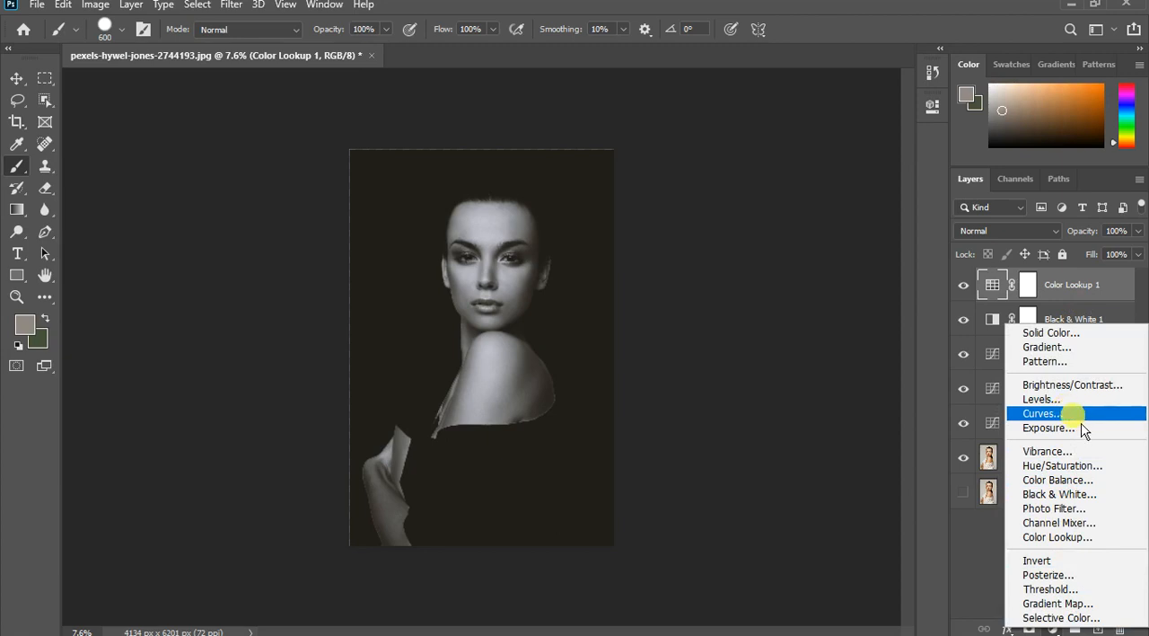
click(1081, 348)
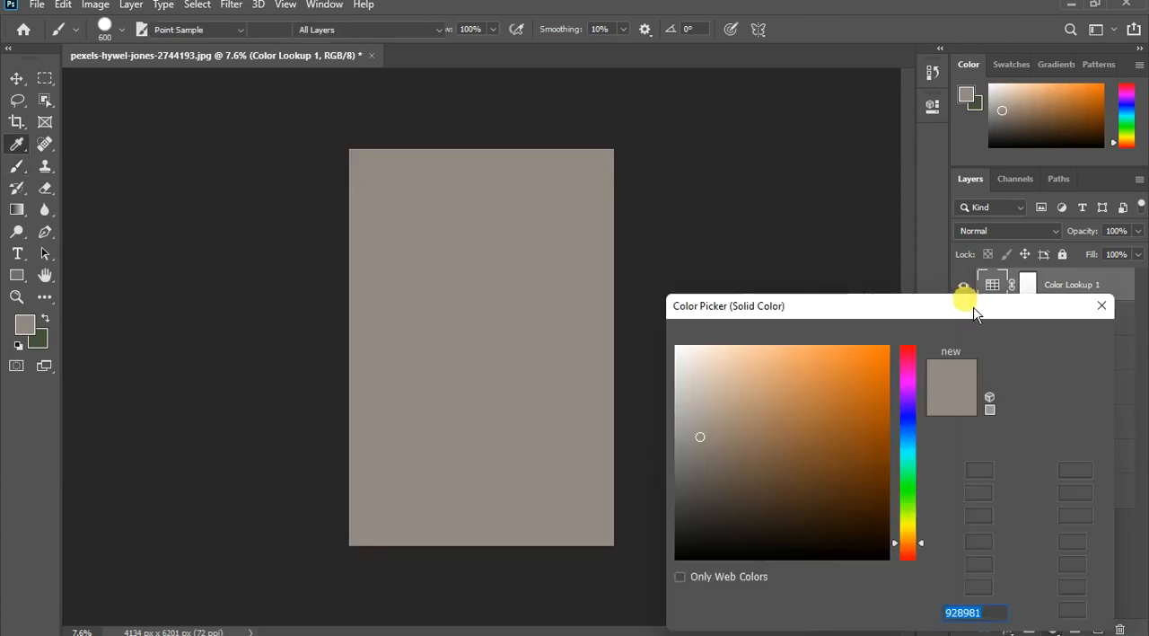
drag(949, 317, 913, 171)
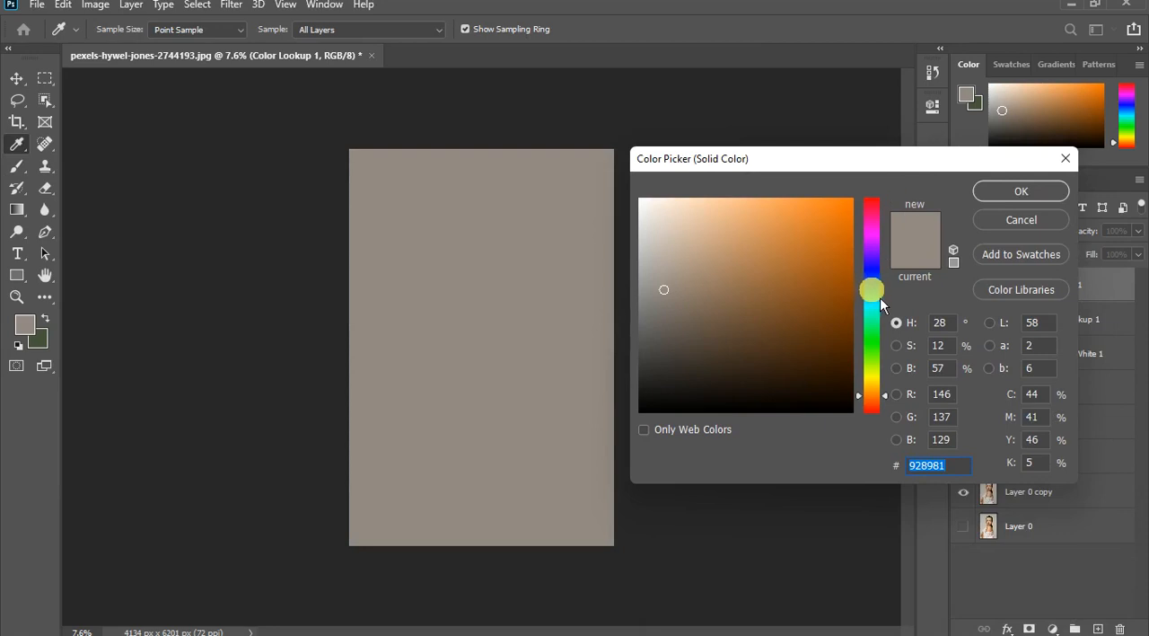
drag(881, 297, 881, 286)
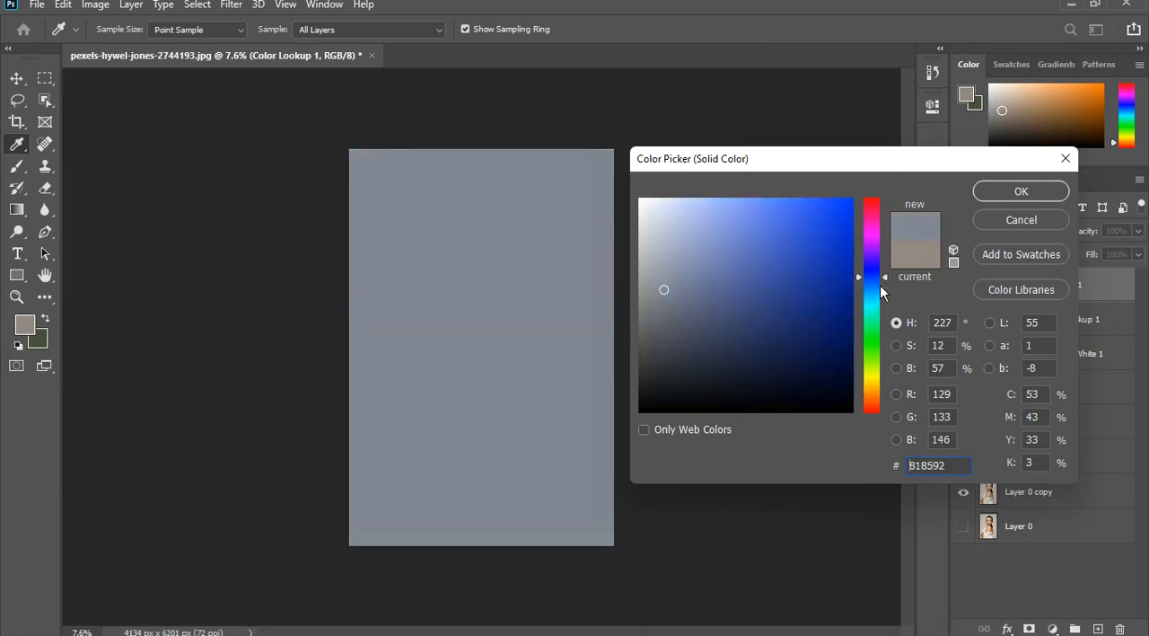
drag(710, 210, 691, 203)
click(1011, 194)
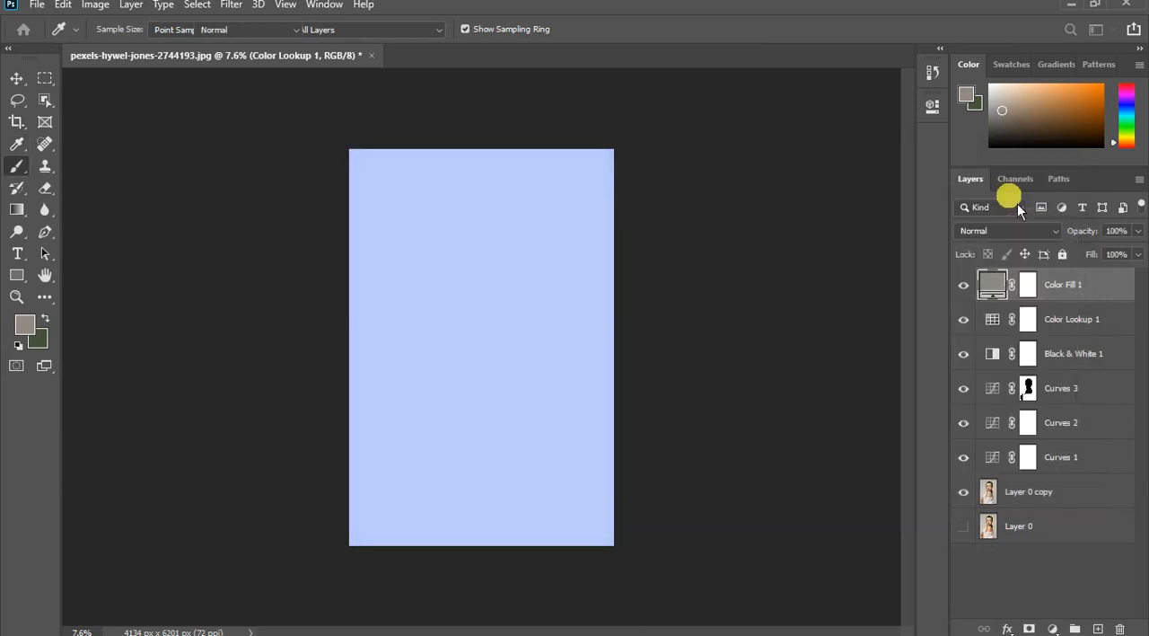
- Set the Color Fill 1 layer to Soft Light blending at 17% opacity
key(b)
click(1029, 236)
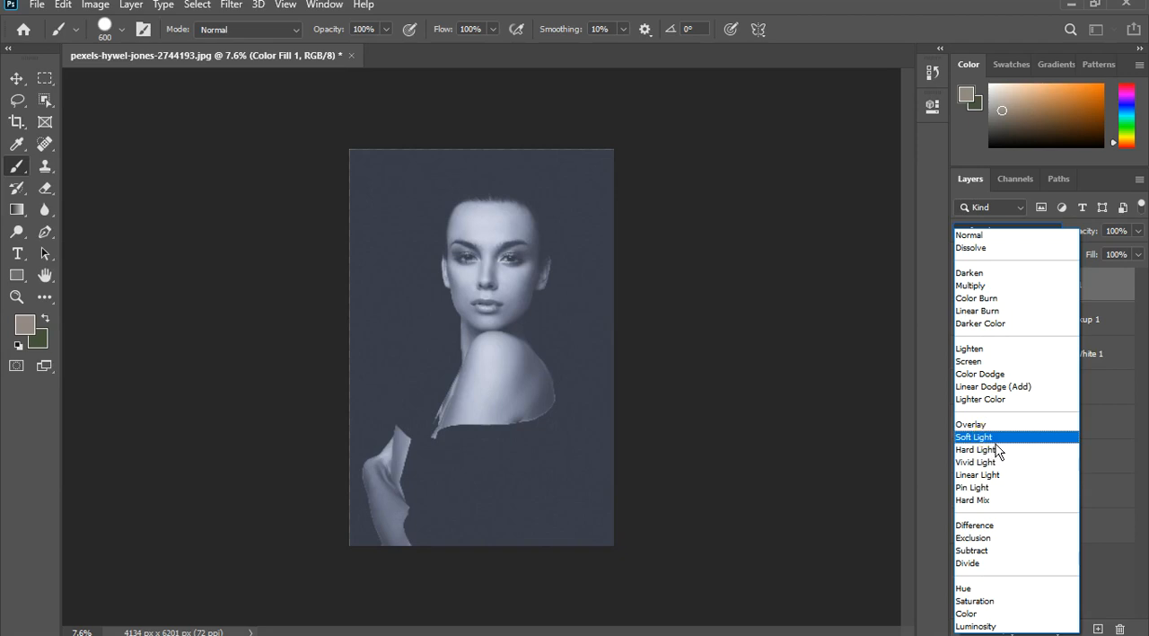
click(992, 439)
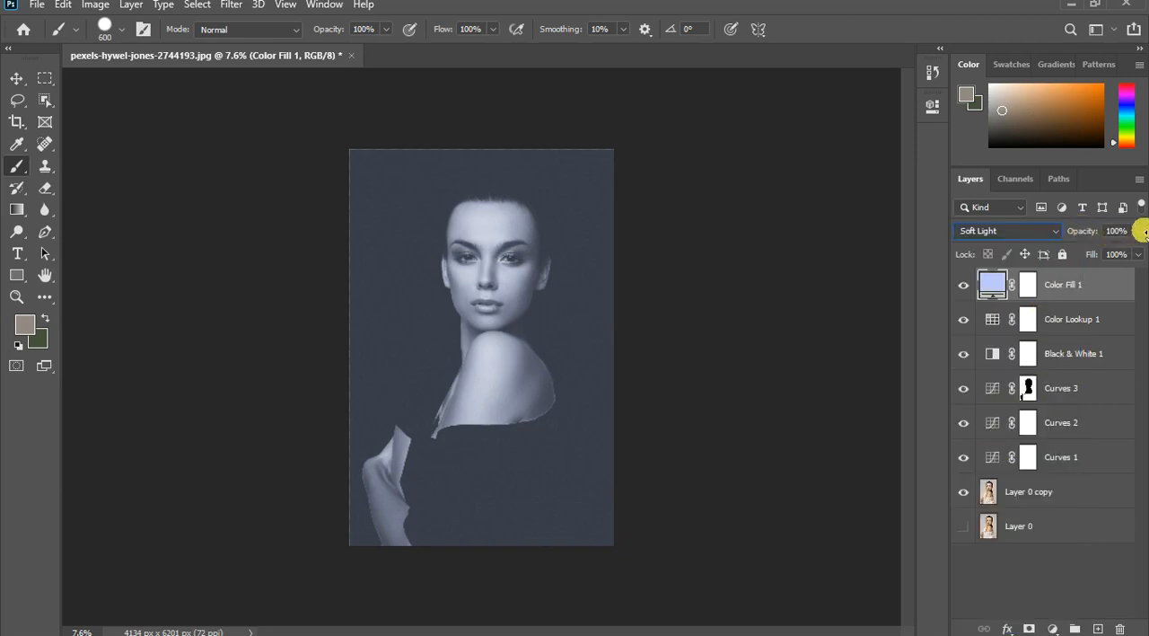
click(1138, 231)
drag(1088, 256, 1076, 259)
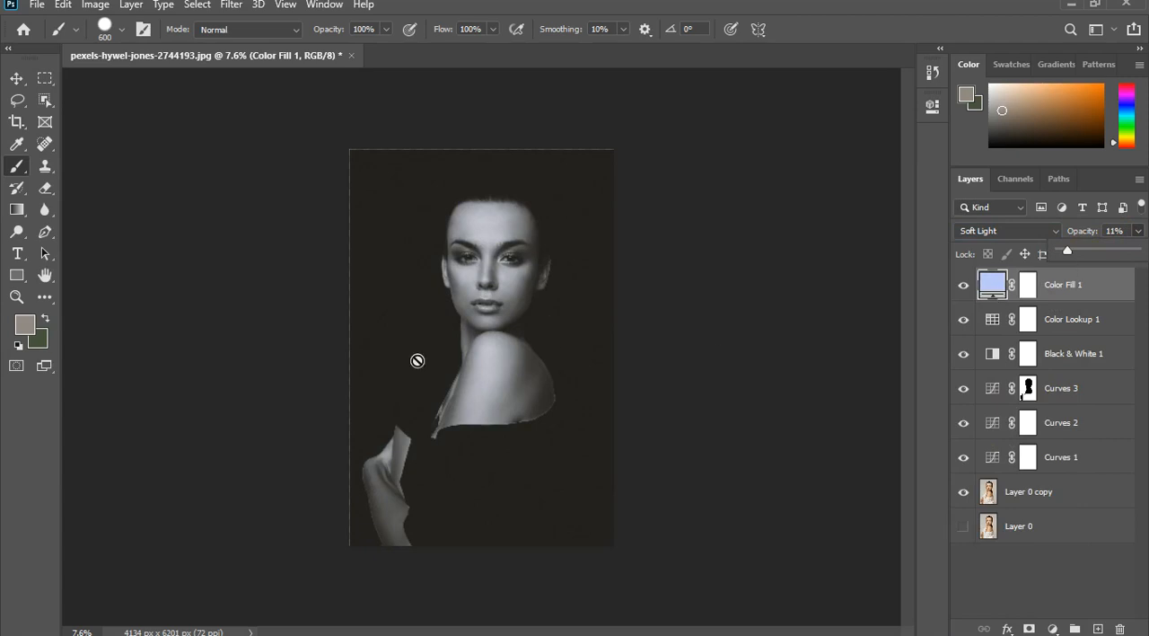
scroll(427, 347, up, 2)
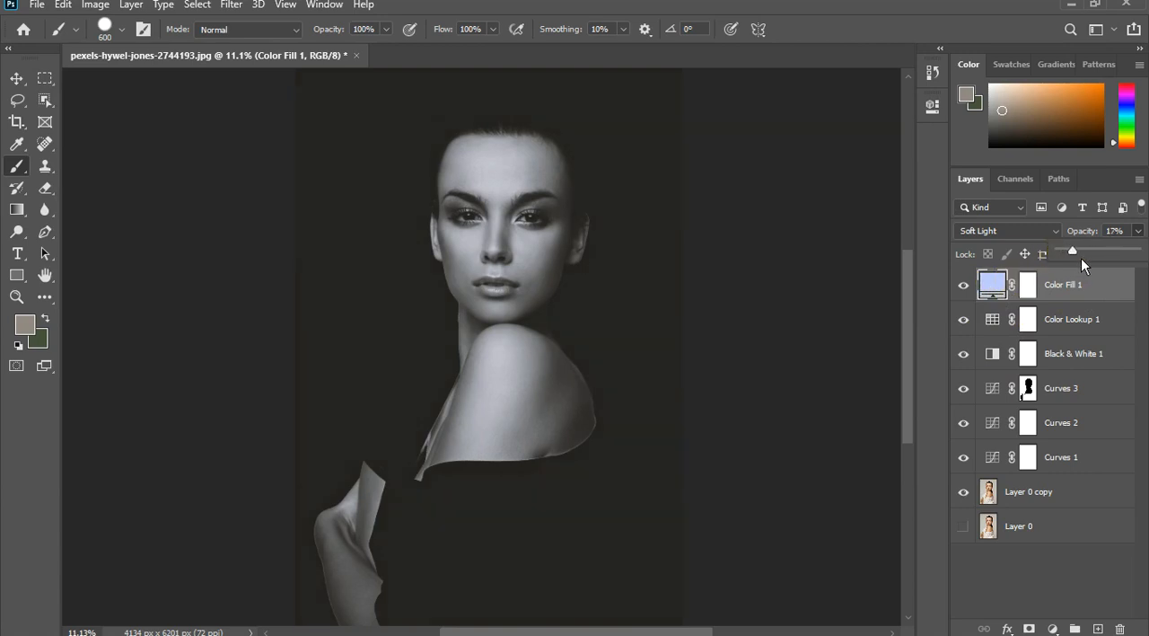
scroll(646, 349, down, 3)
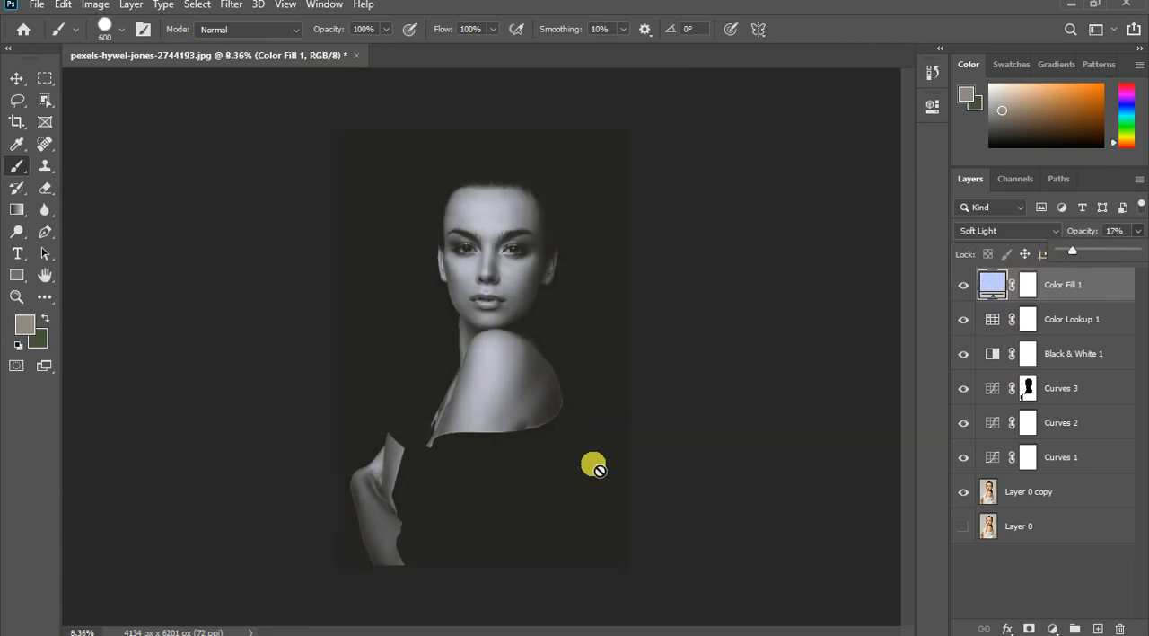
scroll(520, 523, up, 1)
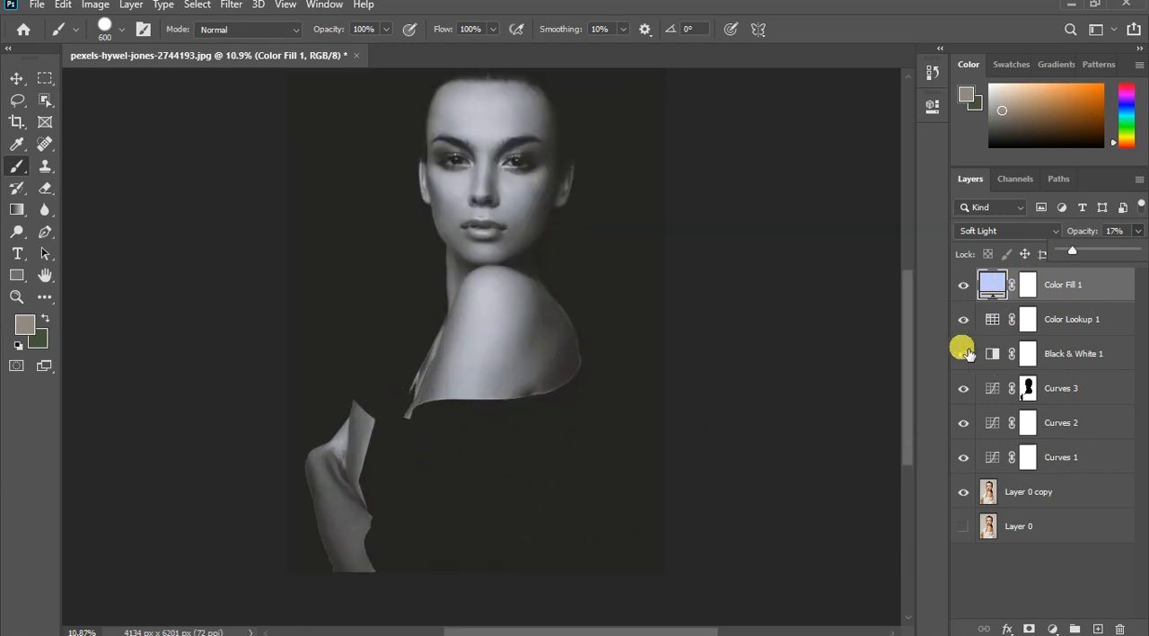
- Compare the portrait with and without the Curves 3 darkening
click(964, 389)
click(963, 389)
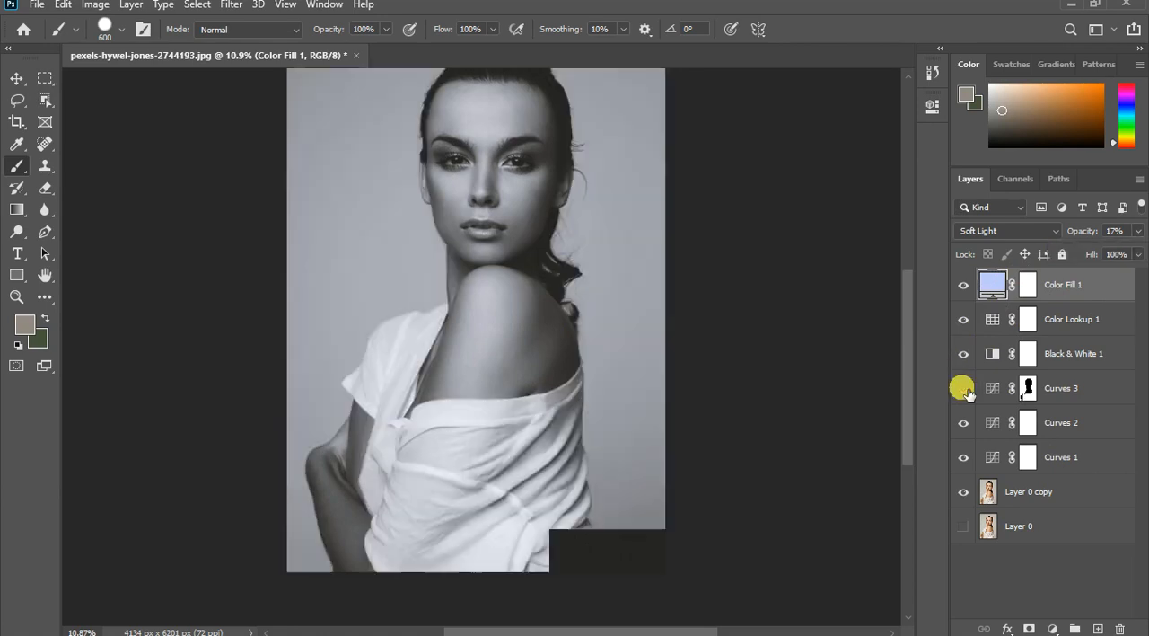
click(965, 389)
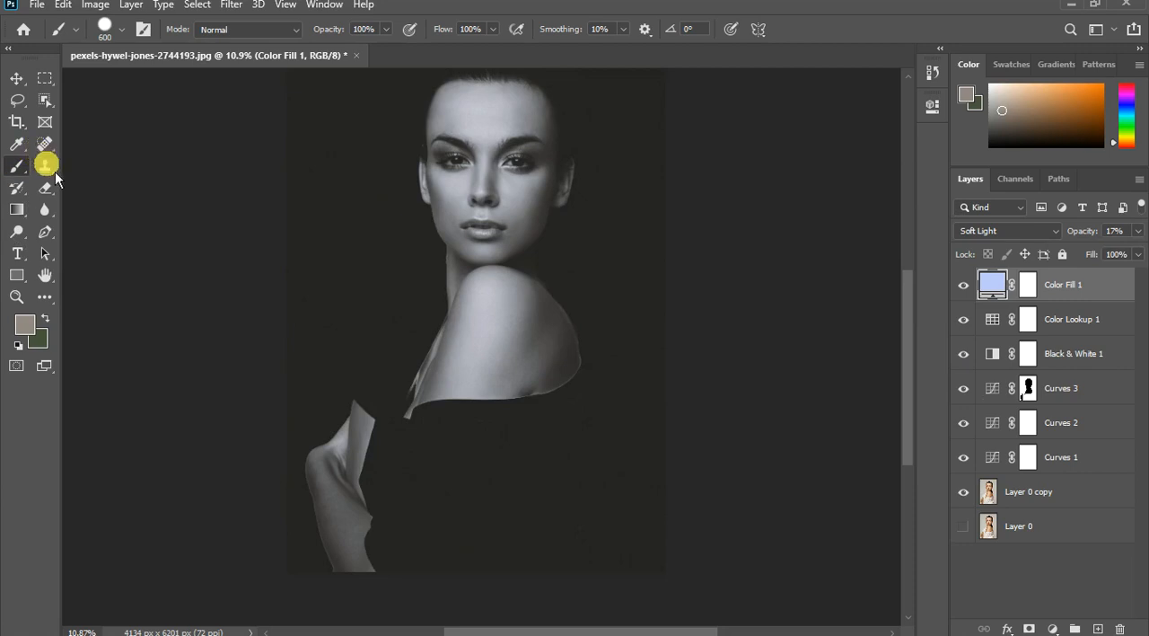
- Reset the paint colours to black and white, and give the 600-pixel brush a soft edge and 51% flow
click(403, 373)
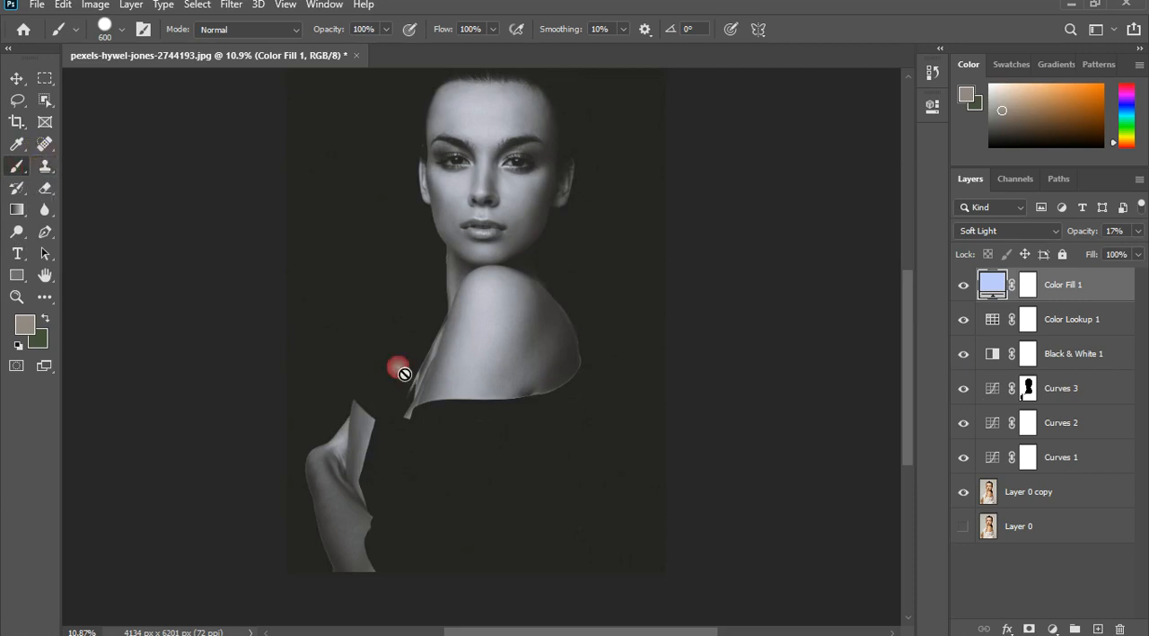
click(18, 345)
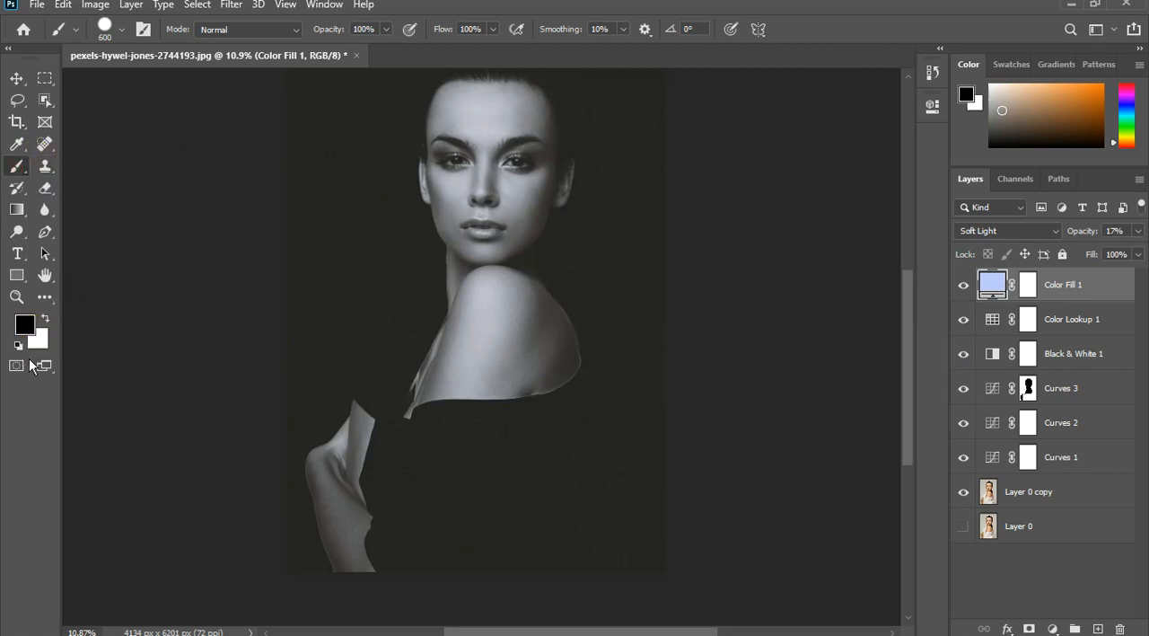
click(128, 35)
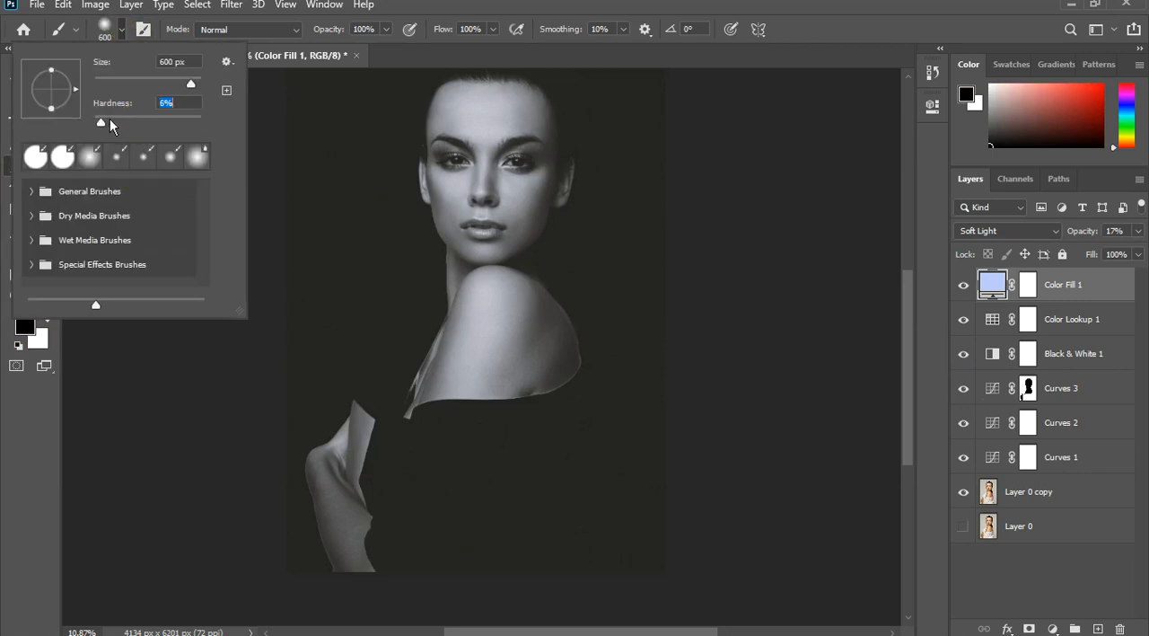
key(Down)
key(Up)
key(Up)
key(Up)
key(Up)
key(Up)
key(Up)
key(Up)
key(Up)
click(500, 35)
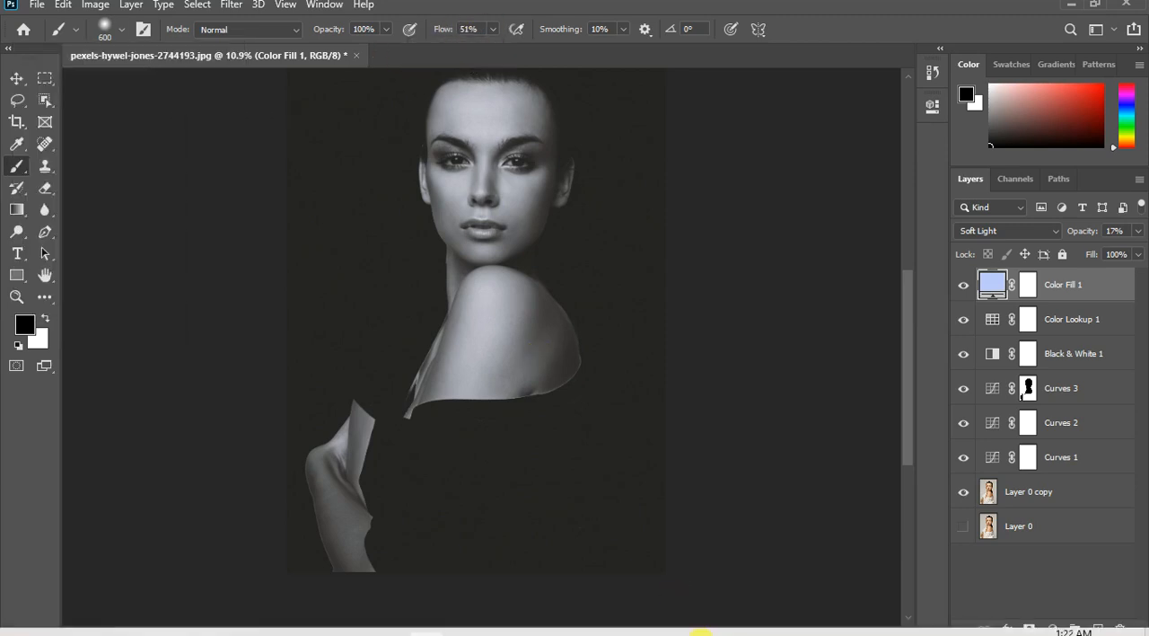
- Try fading the lower and outer edge of the bare shoulder by painting white on the Curves 3 mask with a soft 150-pixel brush
click(1033, 392)
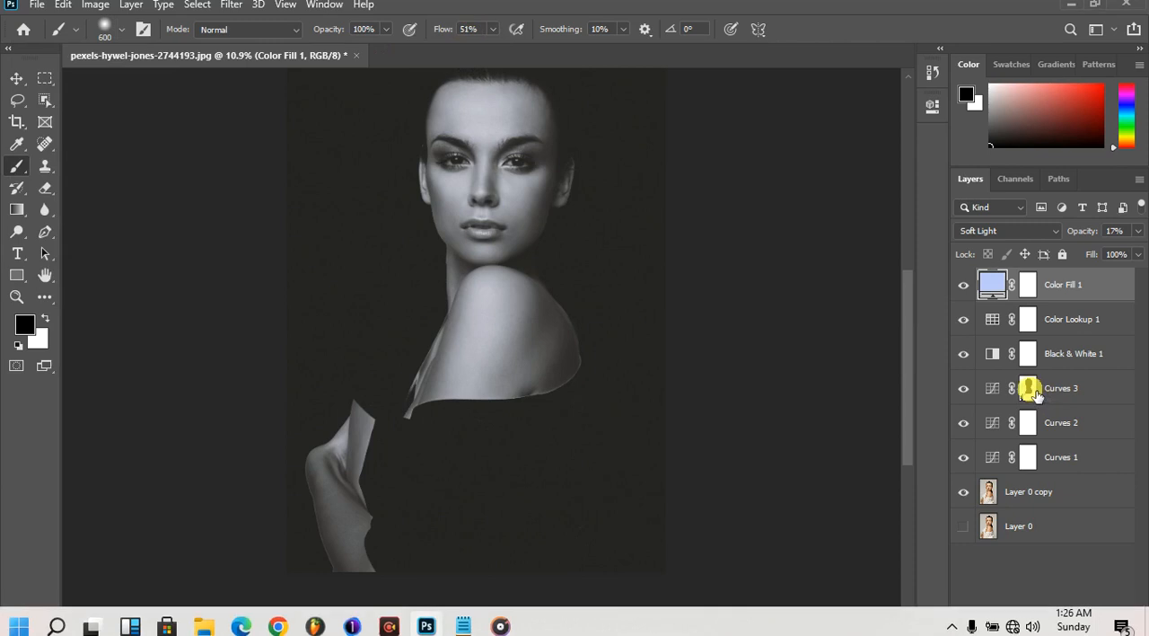
scroll(569, 453, up, 2)
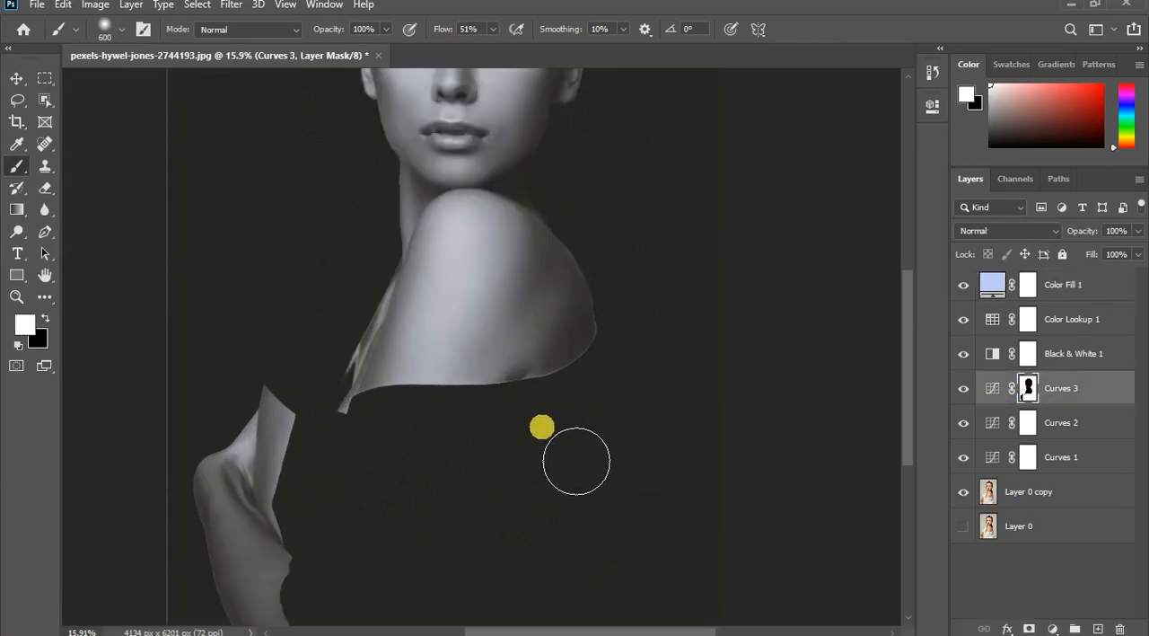
key(bracketleft)
key(bracketleft)
key(bracketleft)
key(bracketleft)
key(bracketleft)
key(bracketleft)
key(bracketleft)
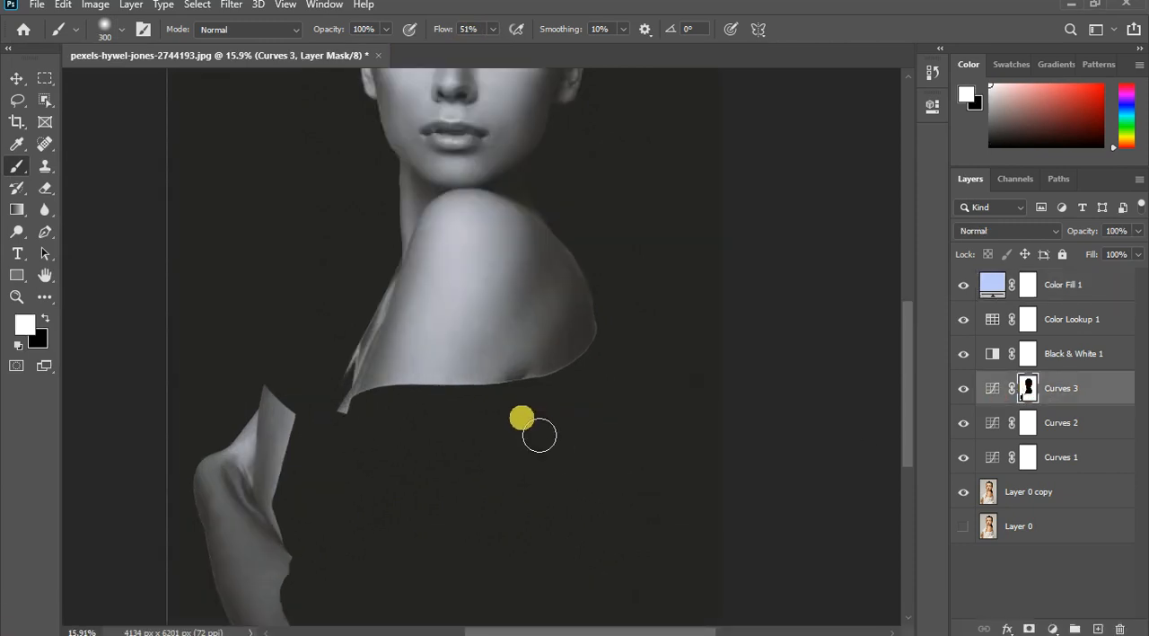
mouse_move(443, 422)
mouse_down()
mouse_move(507, 419)
mouse_move(543, 395)
mouse_up()
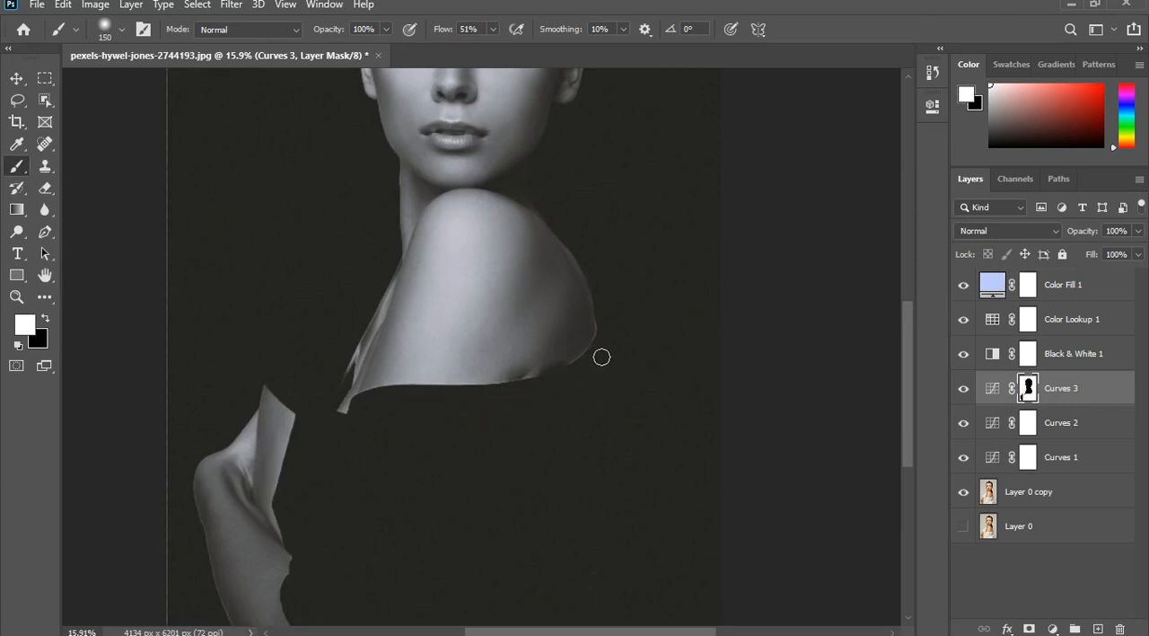
mouse_move(606, 287)
mouse_down()
mouse_move(554, 386)
mouse_move(528, 395)
mouse_up()
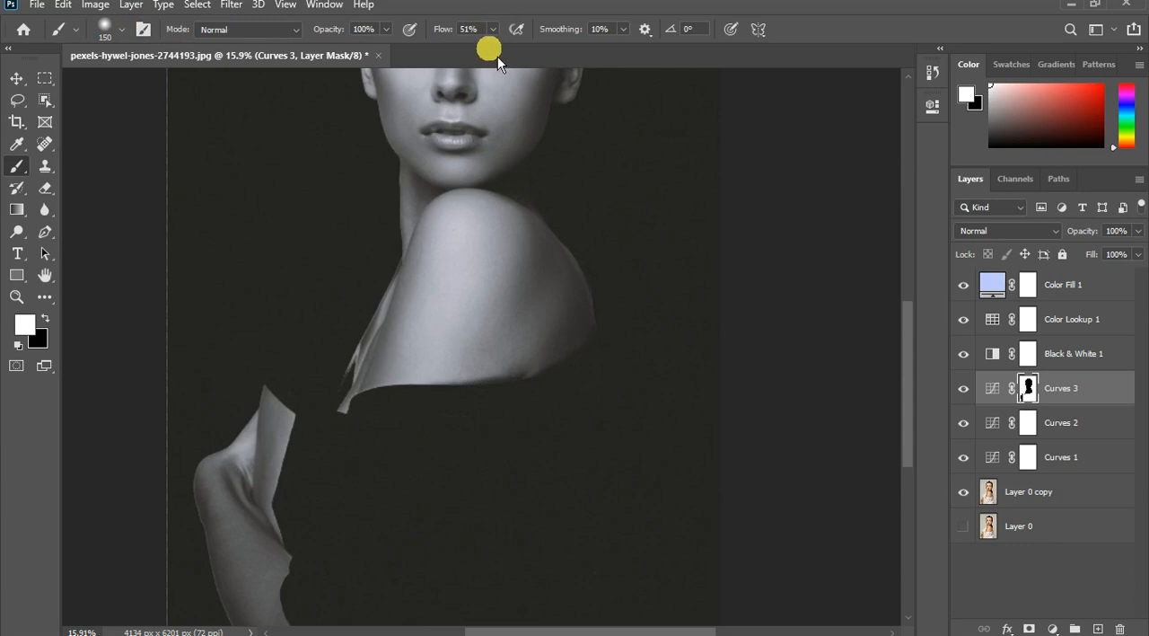
- Try darkening the sleeve edge beside the forearm by painting white on the Curves 3 mask at 16% flow
click(492, 29)
click(334, 435)
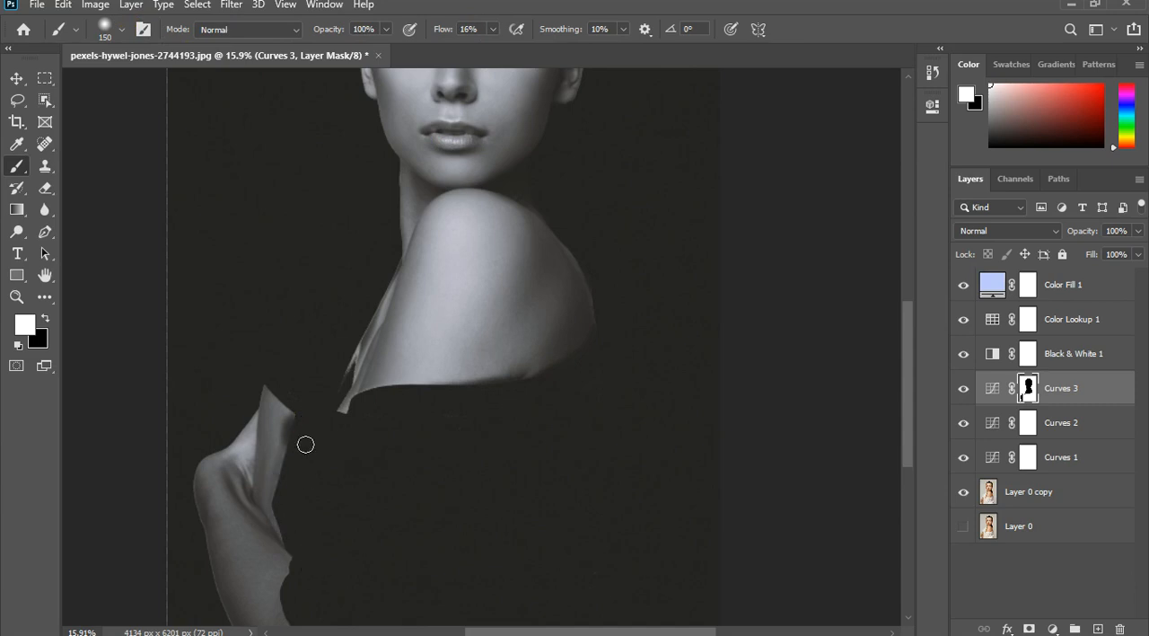
scroll(341, 431, down, 7)
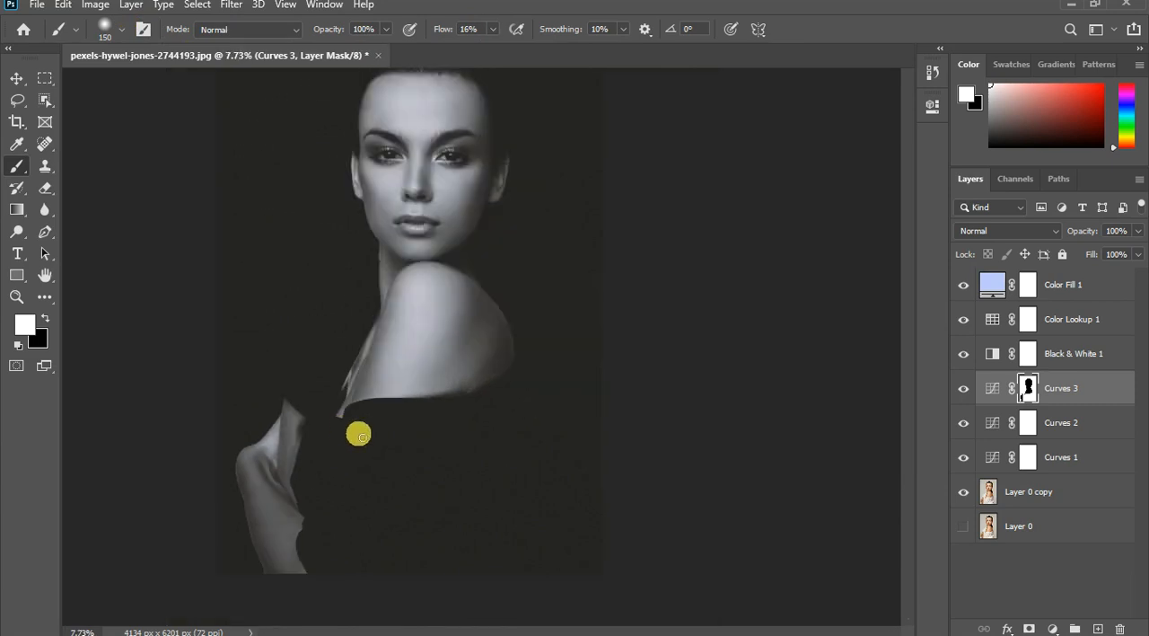
scroll(530, 486, up, 1)
scroll(531, 486, up, 1)
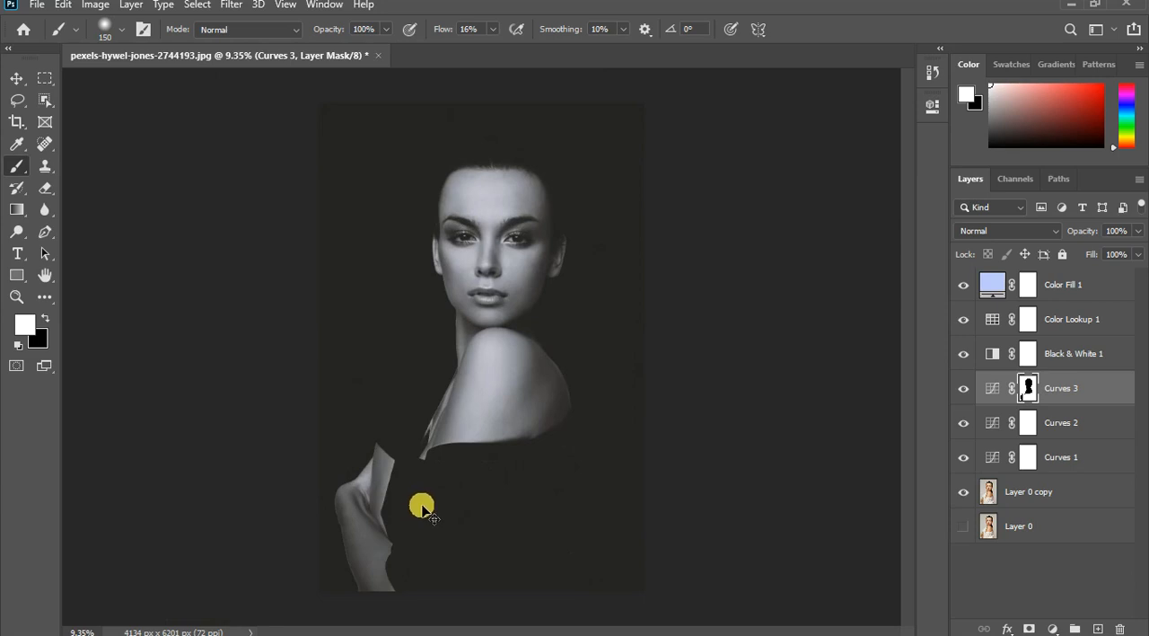
- Give the 150-pixel brush 5% flow and a softer edge, and target the Curves 3 layer mask with white
key(x)
scroll(561, 447, up, 7)
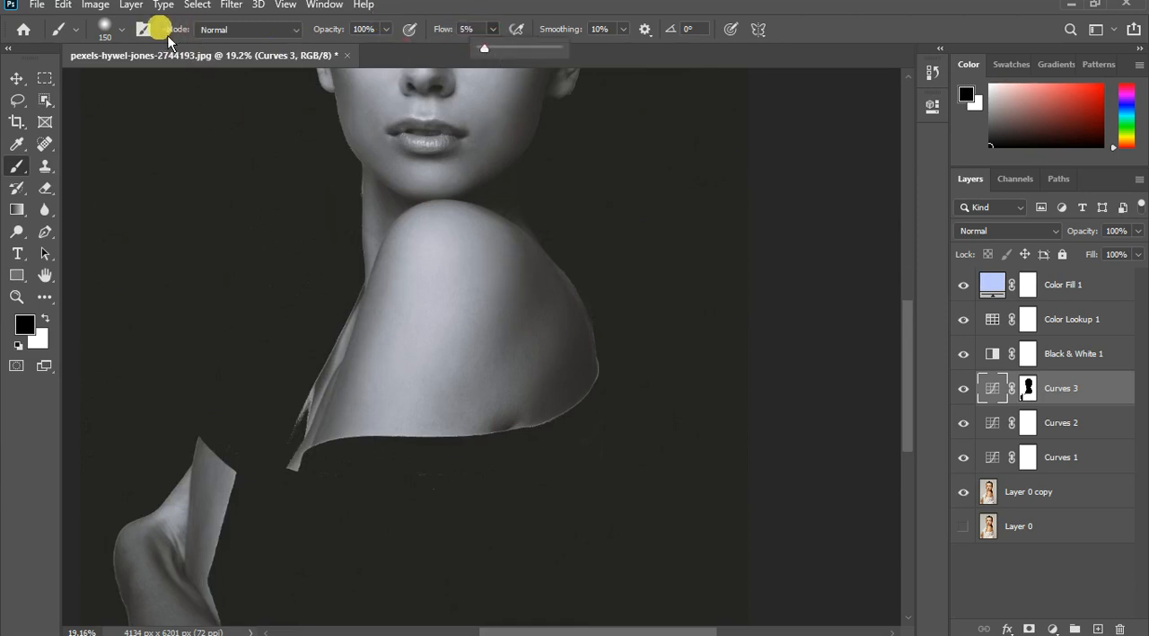
click(124, 30)
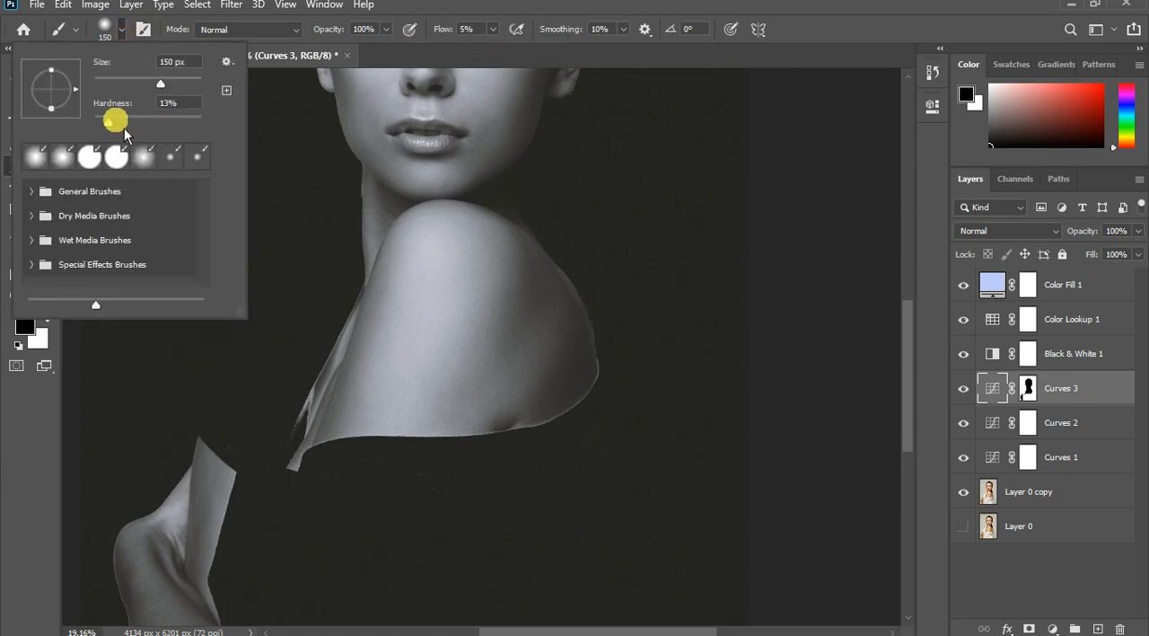
drag(124, 127, 94, 136)
click(633, 201)
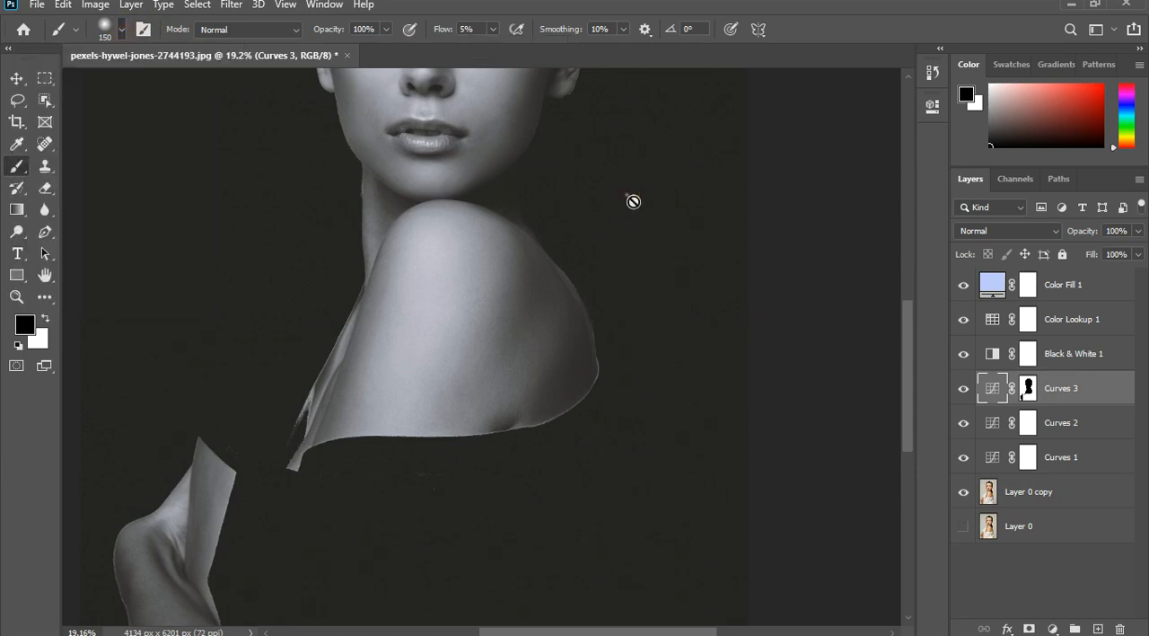
click(664, 341)
click(575, 250)
click(990, 388)
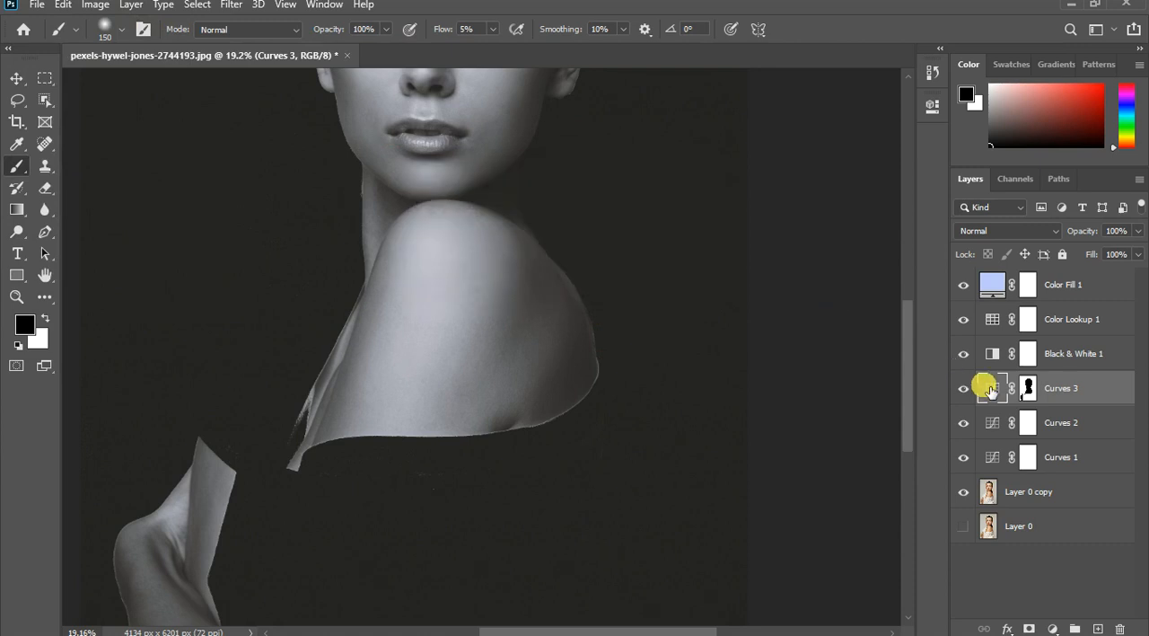
click(1029, 391)
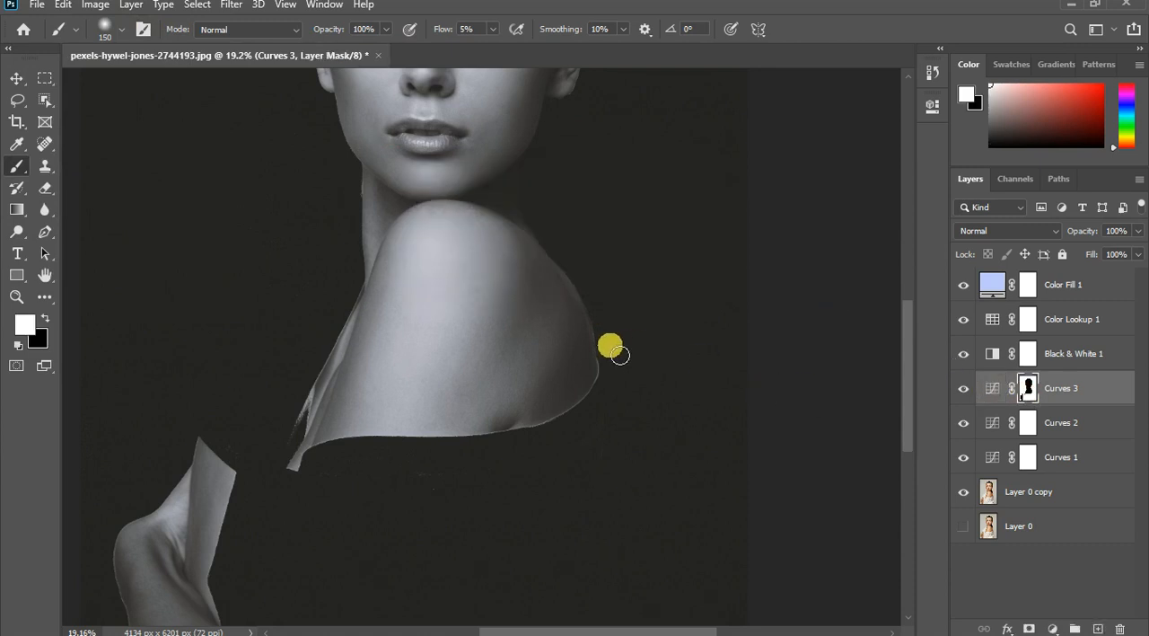
- Enlarge the brush to 400 pixels and paint white on the Curves 3 mask around the shoulder's lower edge and the sleeve
key(bracketright)
key(bracketright)
key(bracketright)
key(bracketright)
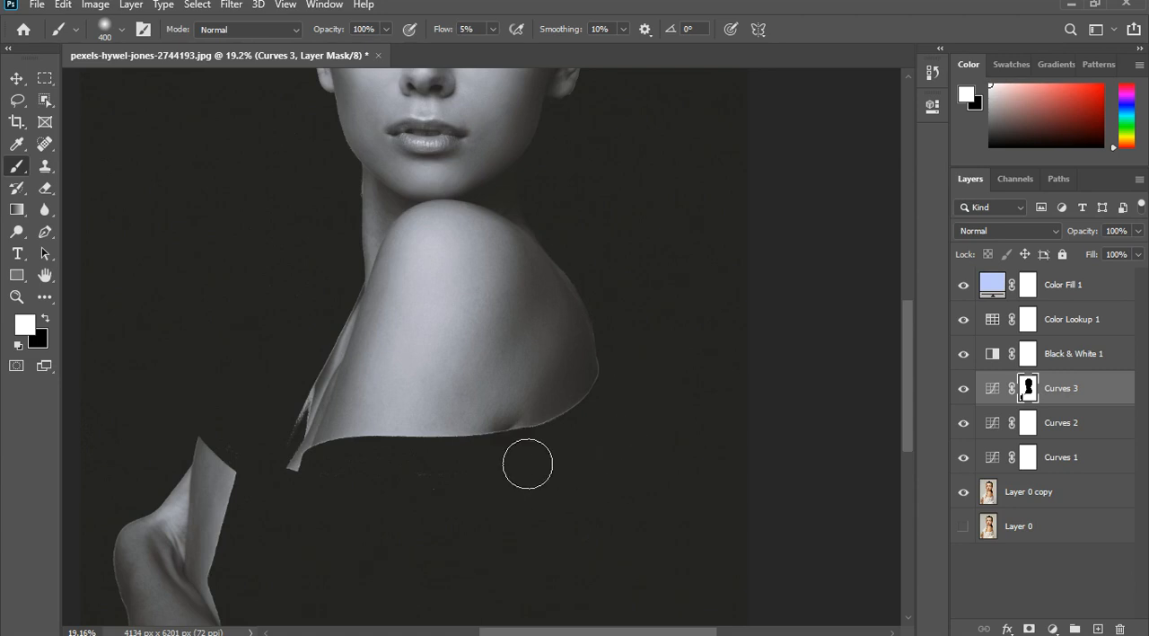
mouse_move(351, 480)
mouse_down()
mouse_move(308, 513)
mouse_move(276, 456)
mouse_up()
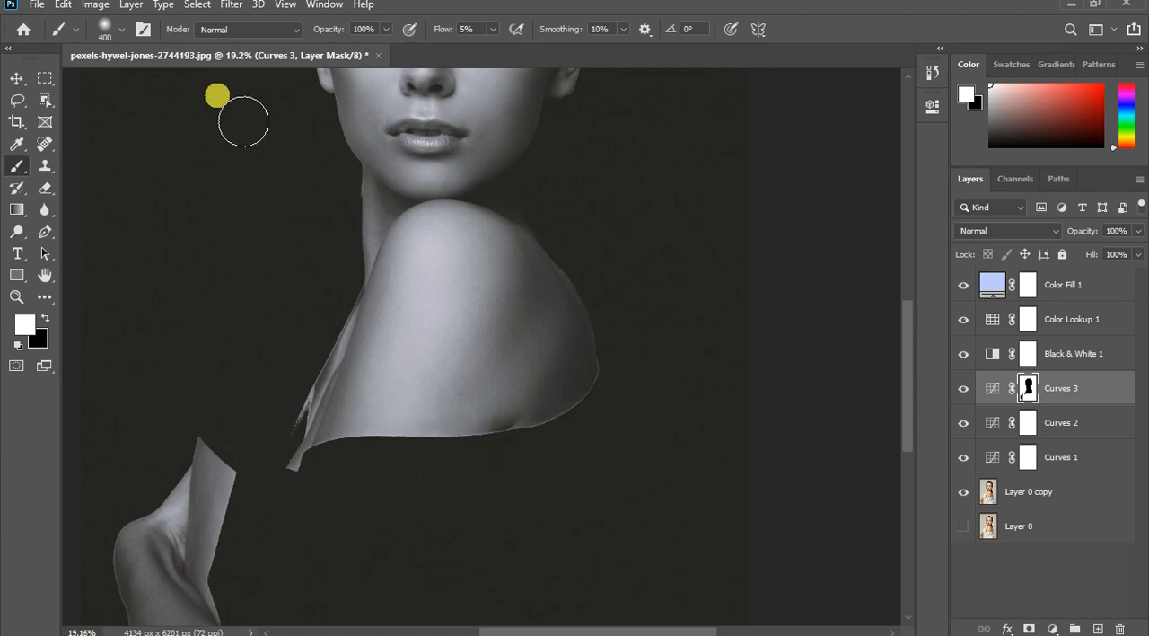
drag(282, 522, 238, 588)
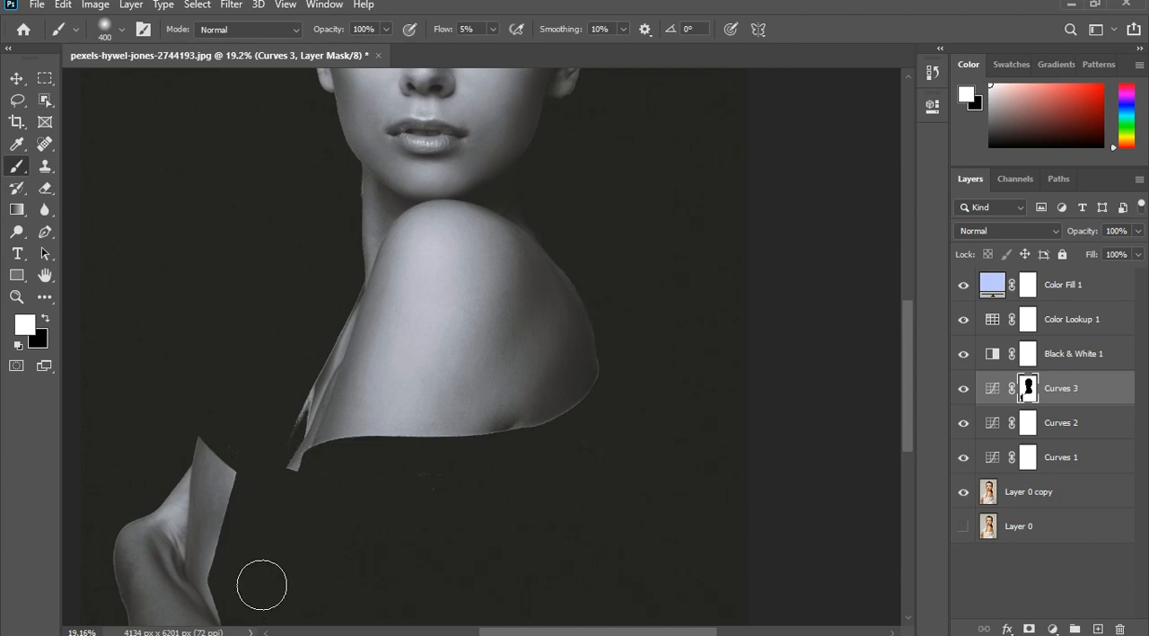
drag(256, 504, 232, 453)
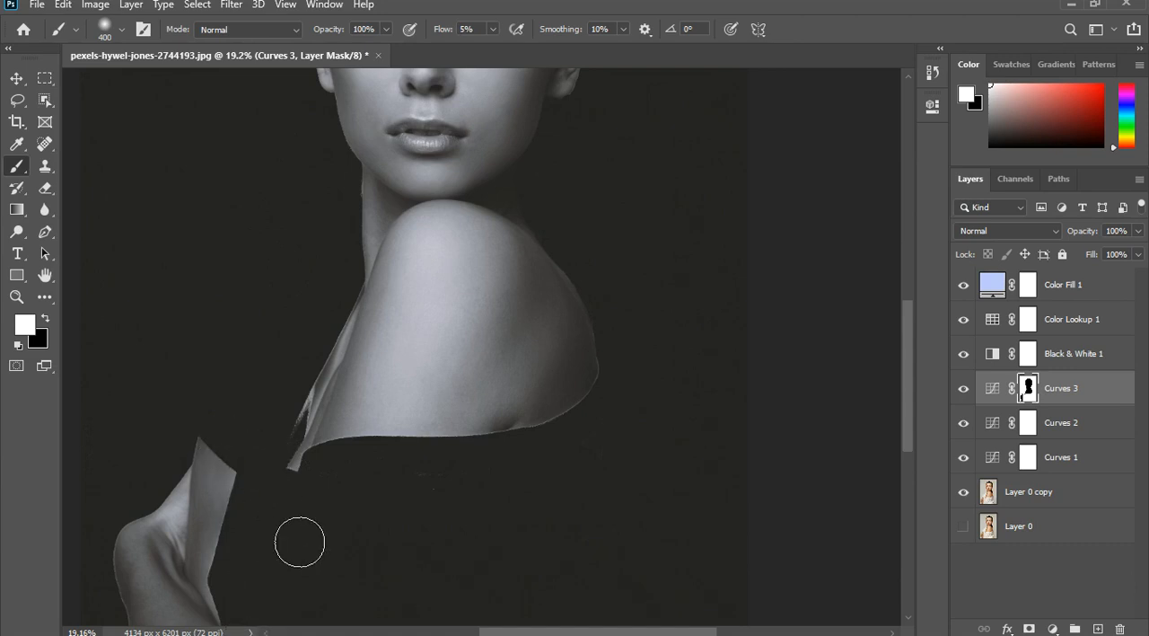
drag(299, 483, 300, 456)
scroll(289, 503, down, 5)
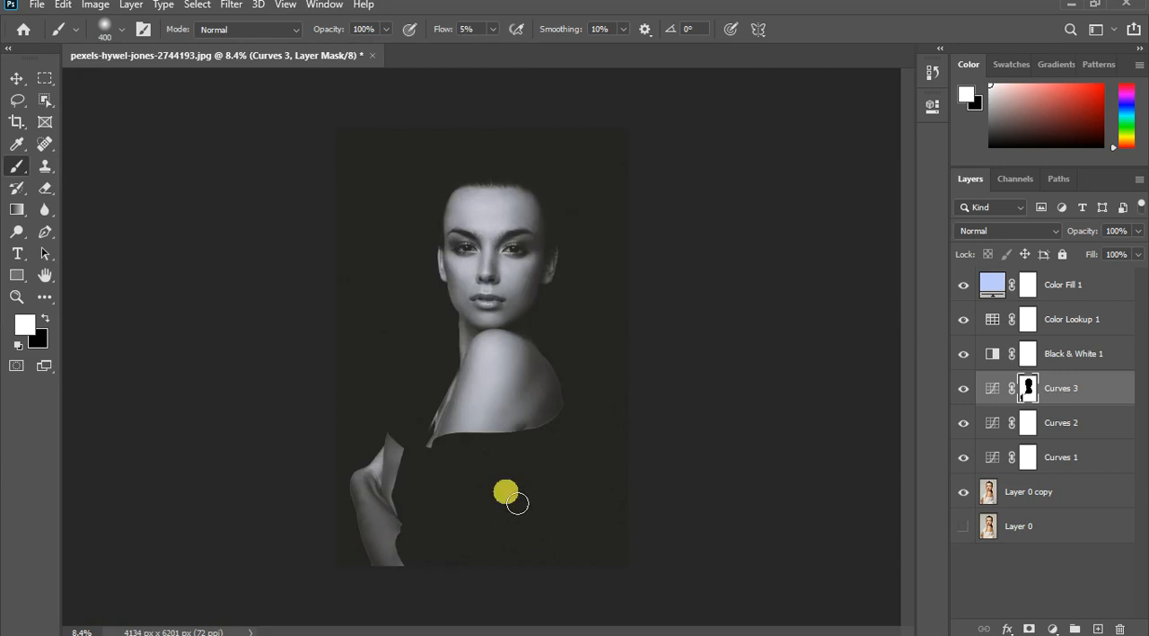
- Fade the bare shoulder's outer and lower edges by painting white on the Curves 3 mask with a soft 125-pixel brush
scroll(464, 482, up, 2)
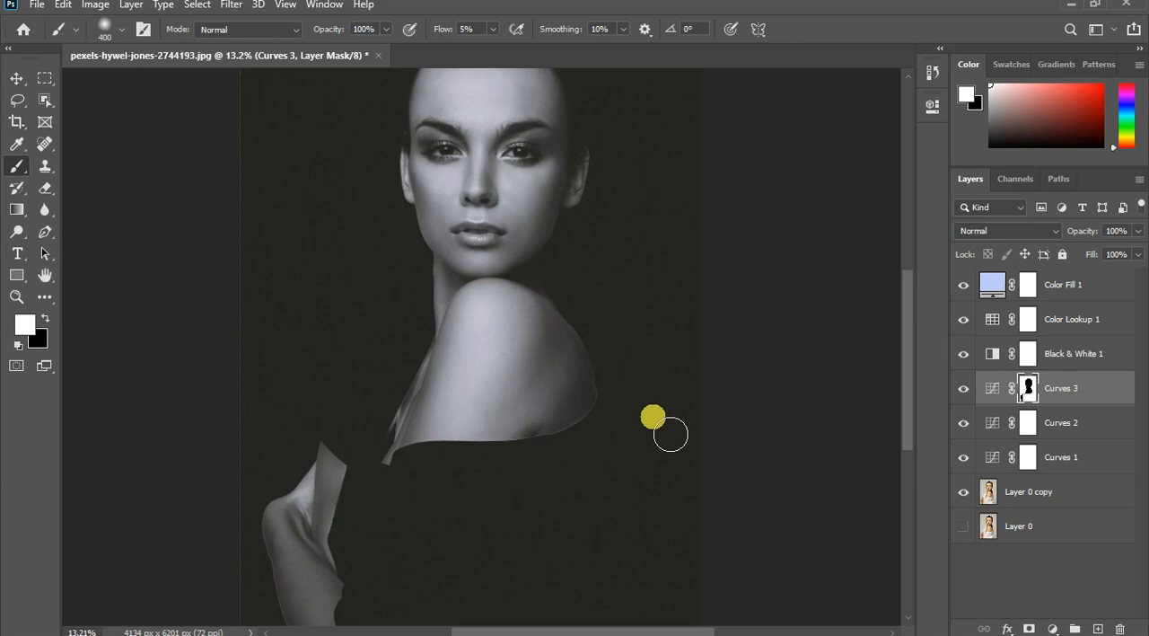
key(bracketleft)
key(bracketleft)
key(bracketleft)
key(bracketleft)
key(bracketleft)
scroll(599, 305, up, 2)
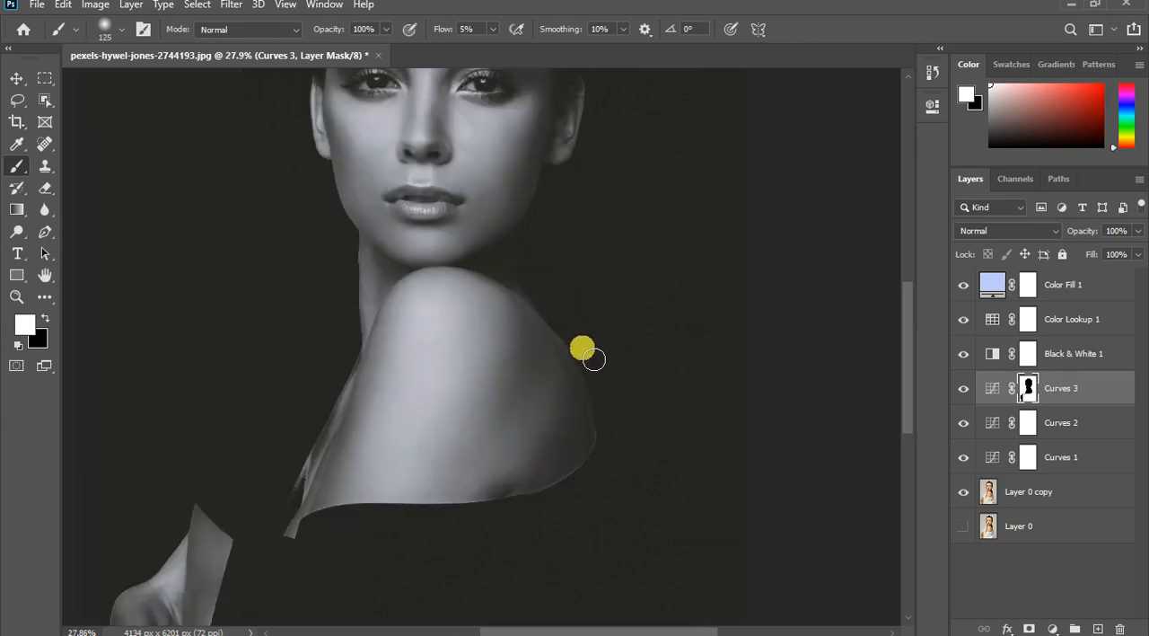
key(bracketleft)
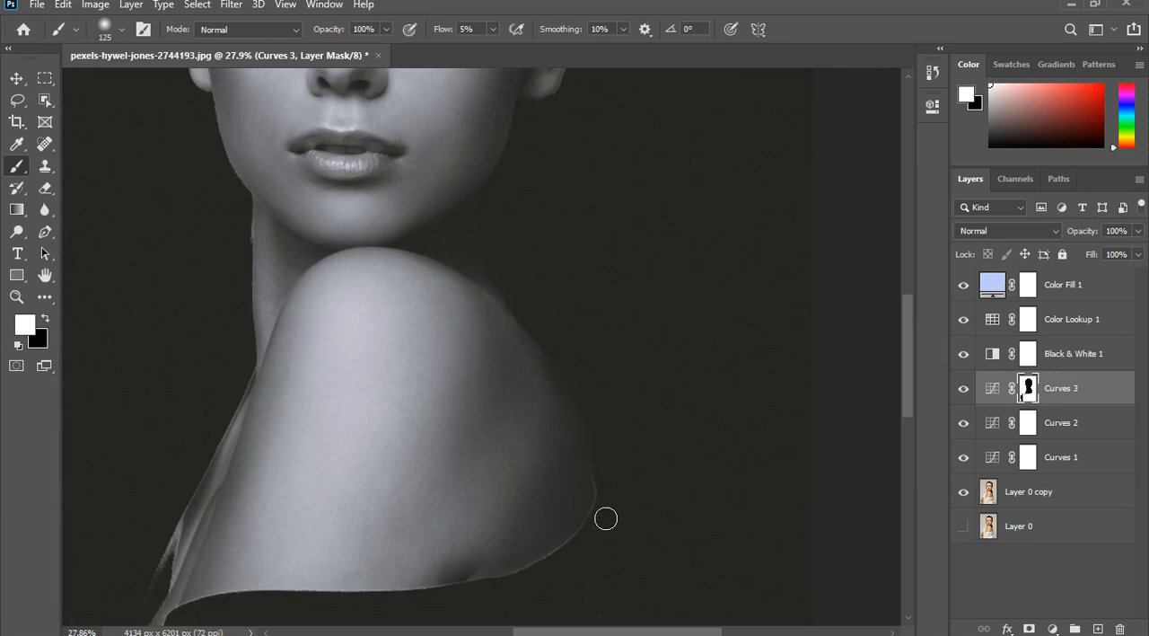
mouse_move(599, 407)
mouse_down()
mouse_move(604, 517)
mouse_move(555, 574)
mouse_up()
mouse_move(581, 552)
mouse_down()
mouse_move(543, 580)
mouse_move(450, 603)
mouse_move(324, 614)
mouse_up()
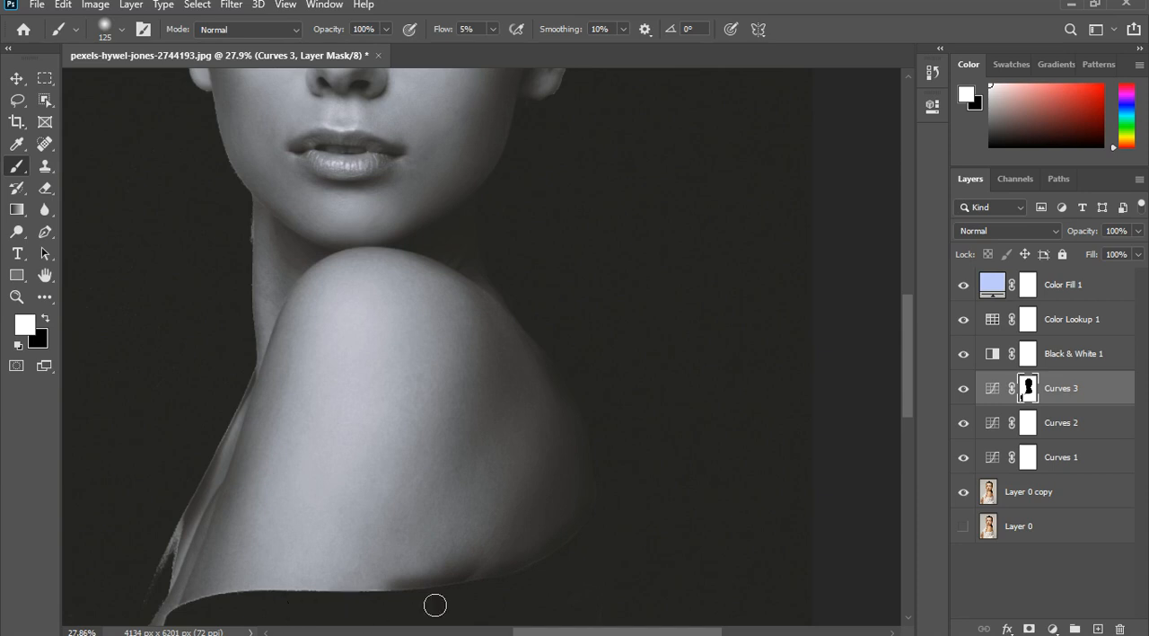
mouse_move(434, 605)
mouse_down()
mouse_move(265, 603)
mouse_move(283, 598)
mouse_move(162, 620)
mouse_up()
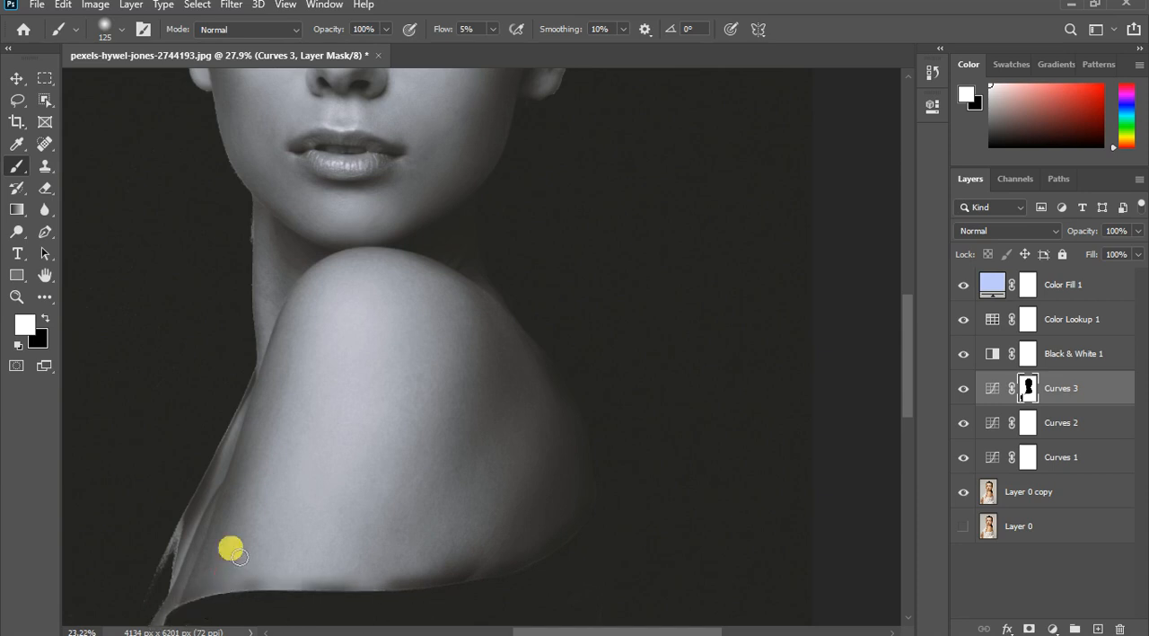
scroll(386, 546, down, 4)
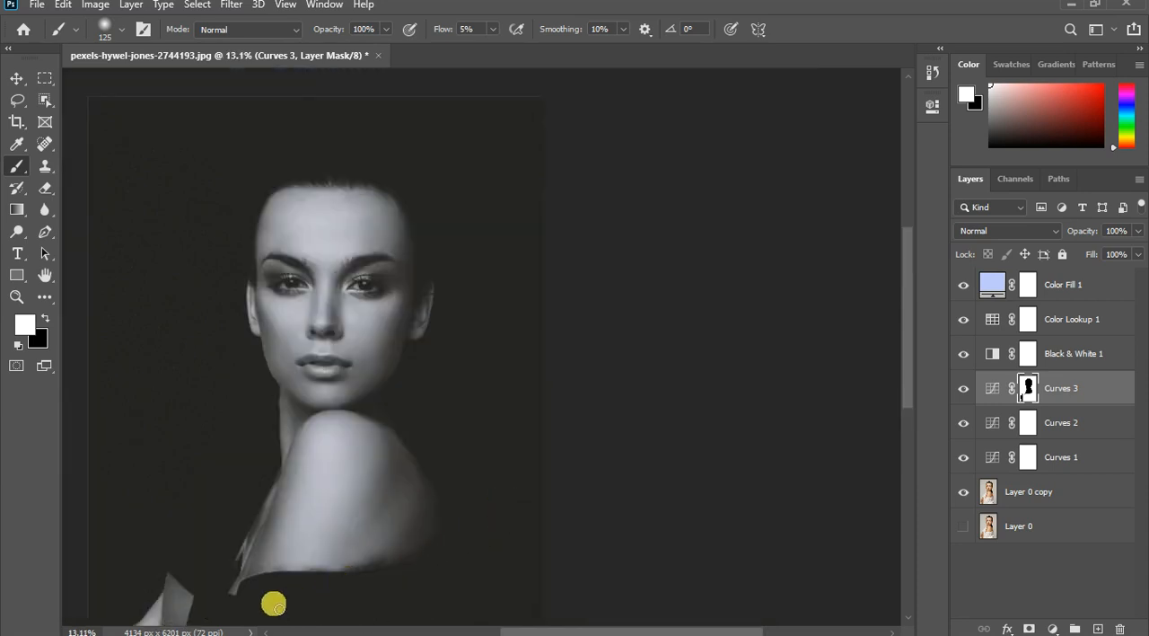
- Reduce the mask brush to 60 pixels for close work on the fabric corner below the shoulder
scroll(280, 602, up, 2)
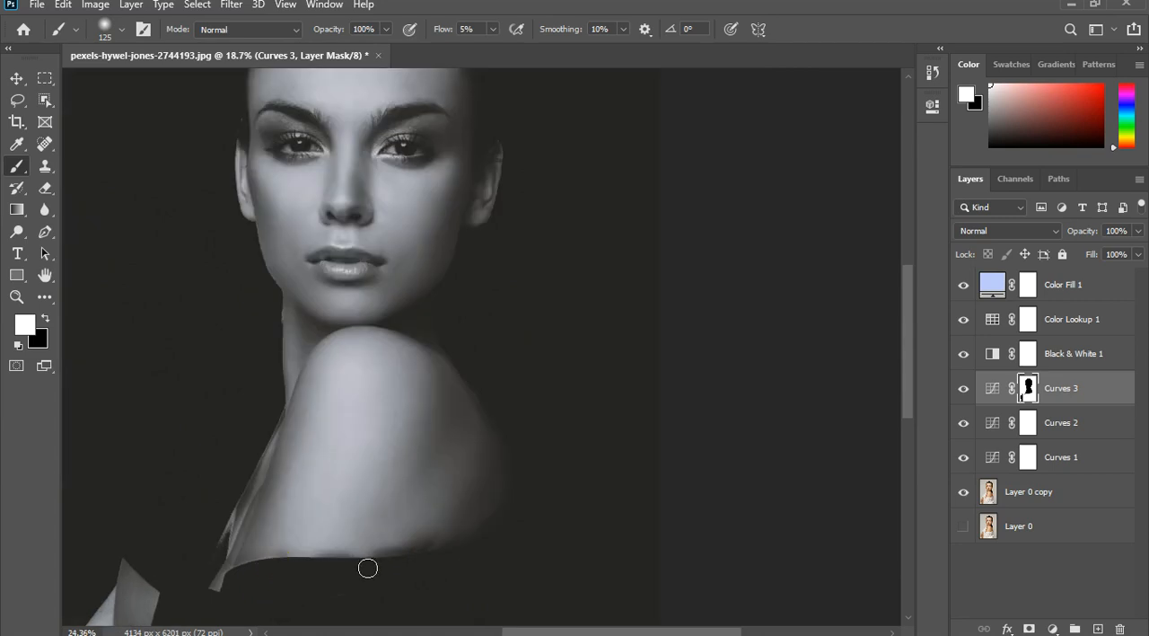
scroll(368, 562, up, 1)
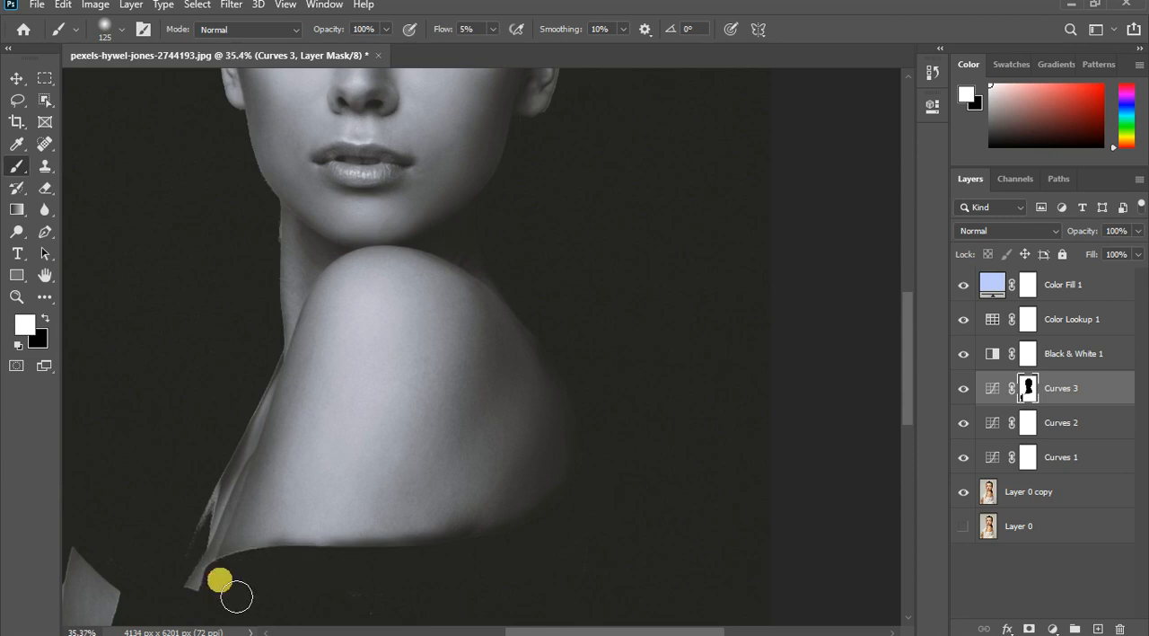
scroll(240, 589, up, 4)
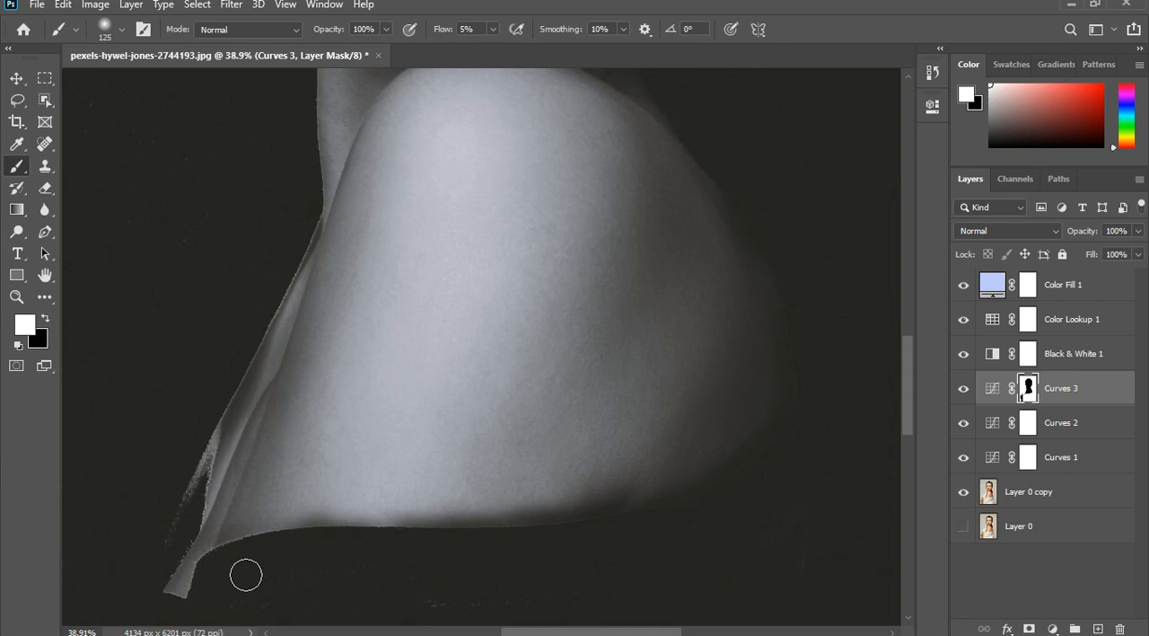
key([)
key([)
key([)
key([)
key([)
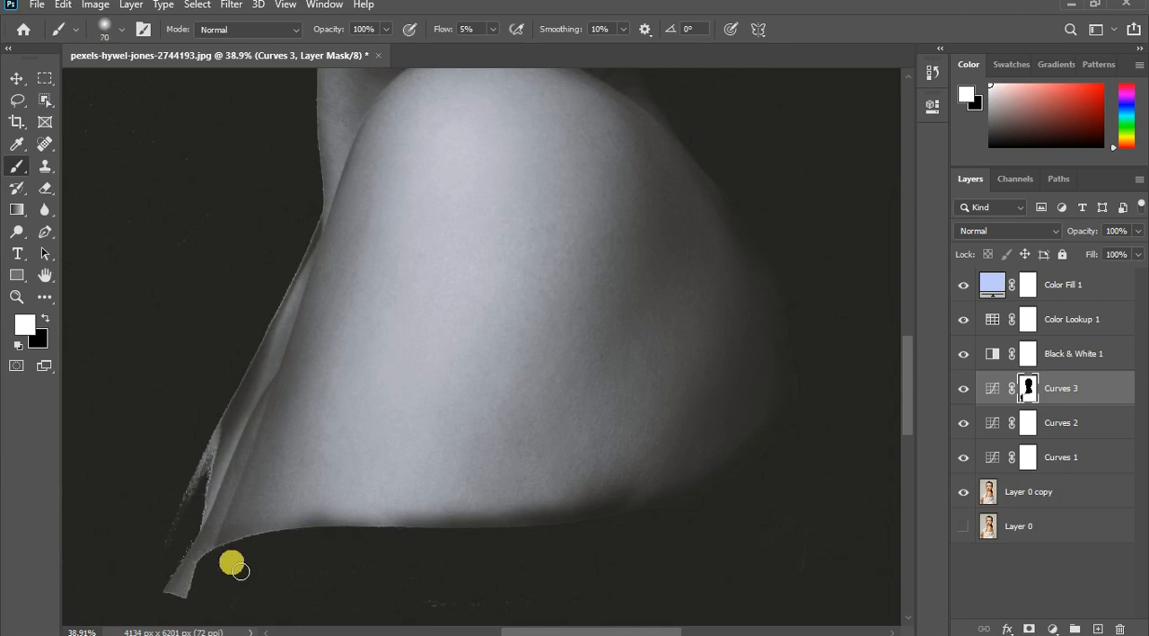
scroll(372, 583, up, 3)
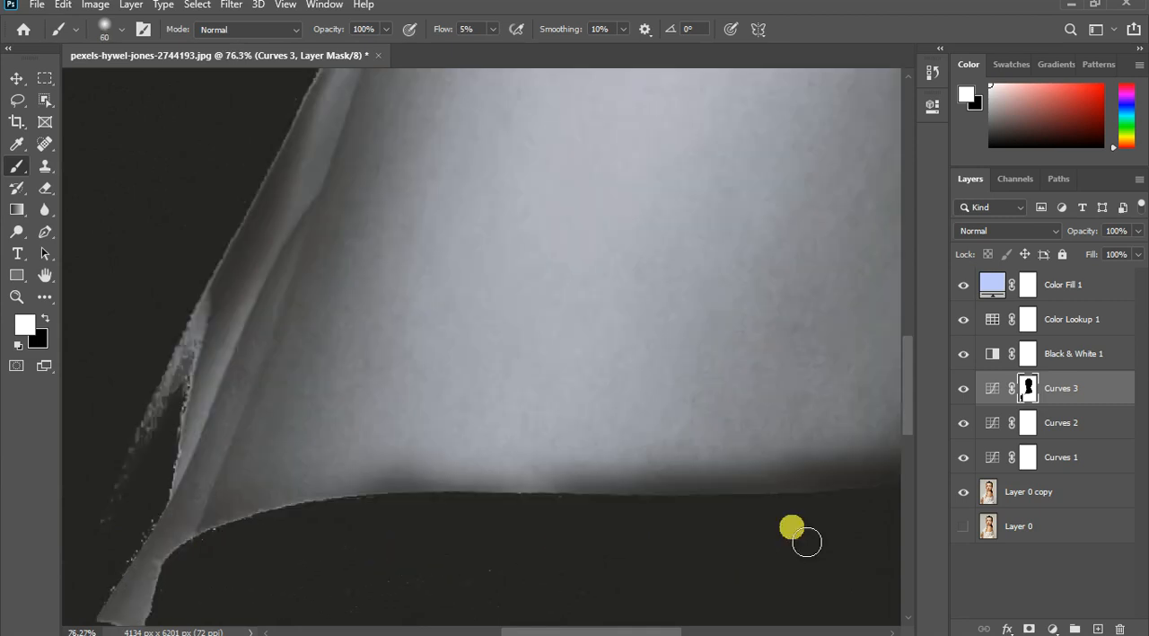
click(1033, 391)
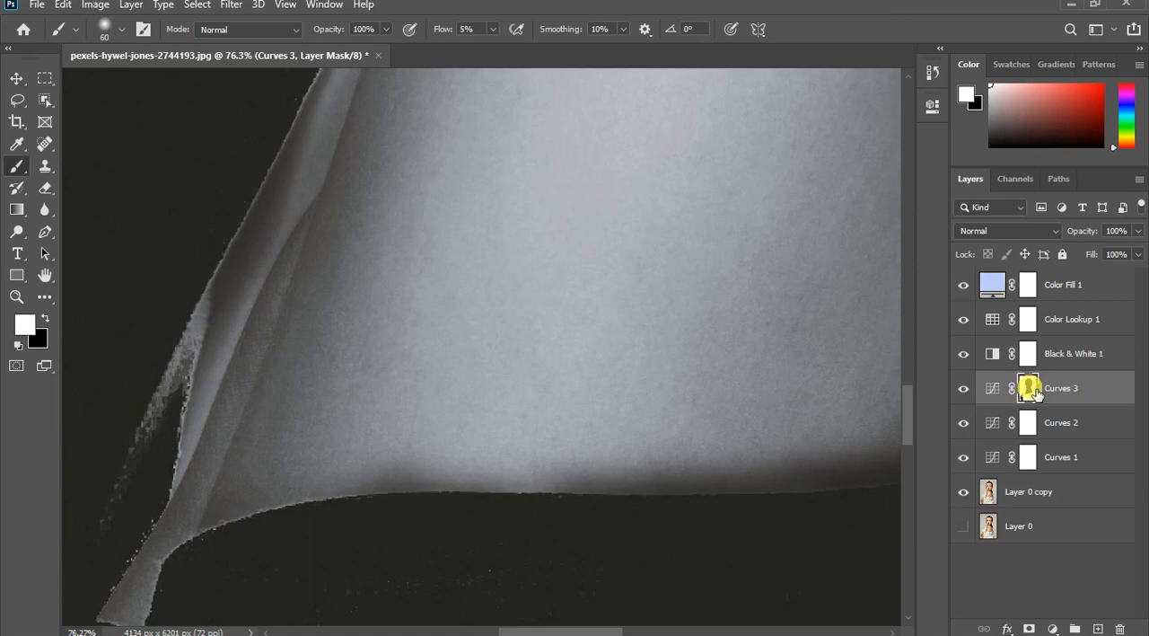
right_click(1031, 389)
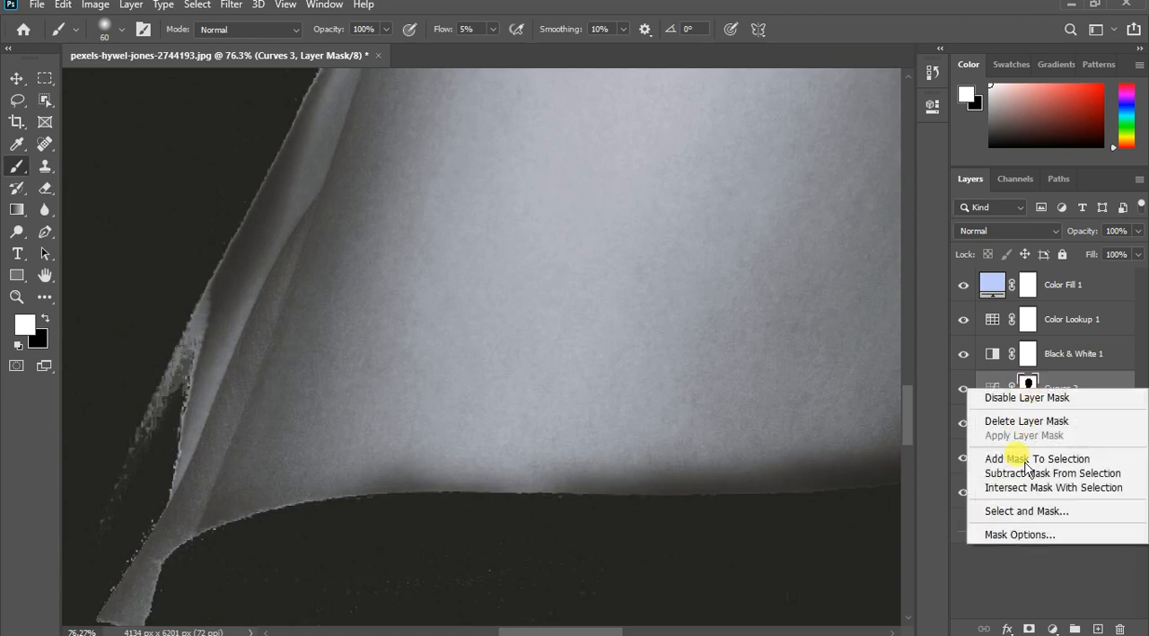
click(1030, 542)
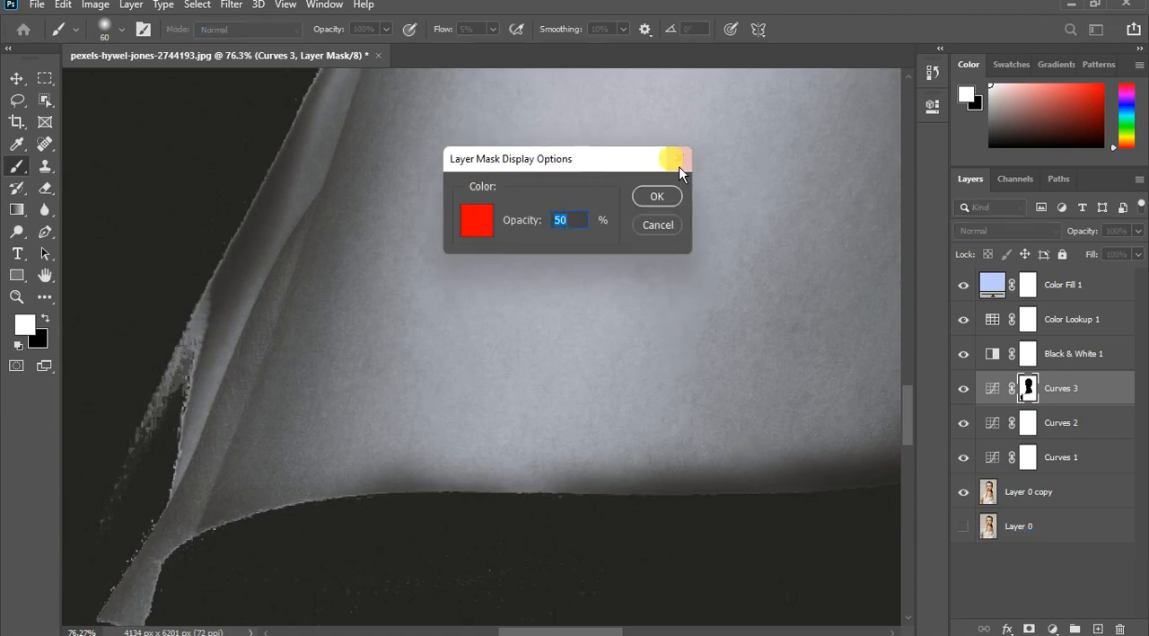
click(671, 227)
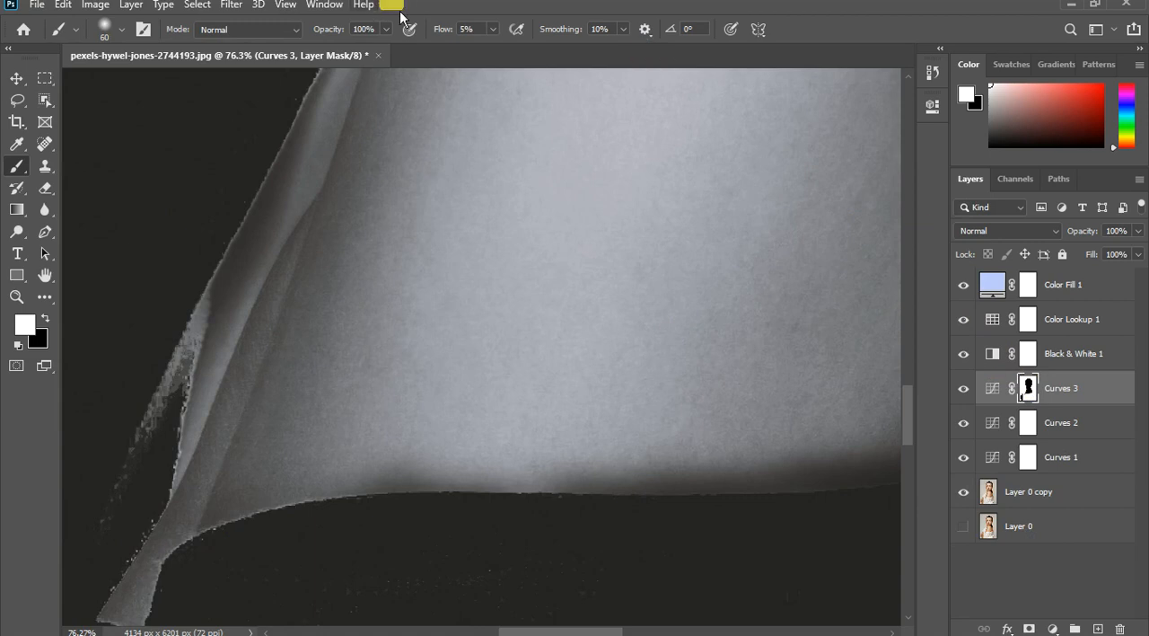
- Open the Curves 3 mask's properties and try a feather of 38.9 px
click(325, 6)
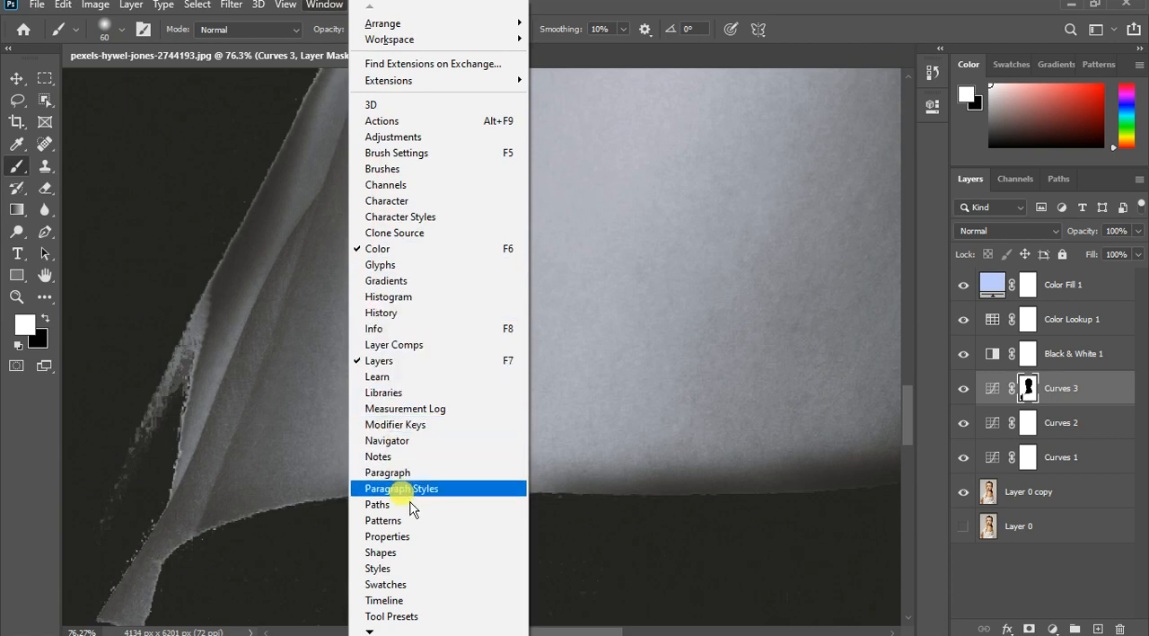
click(400, 536)
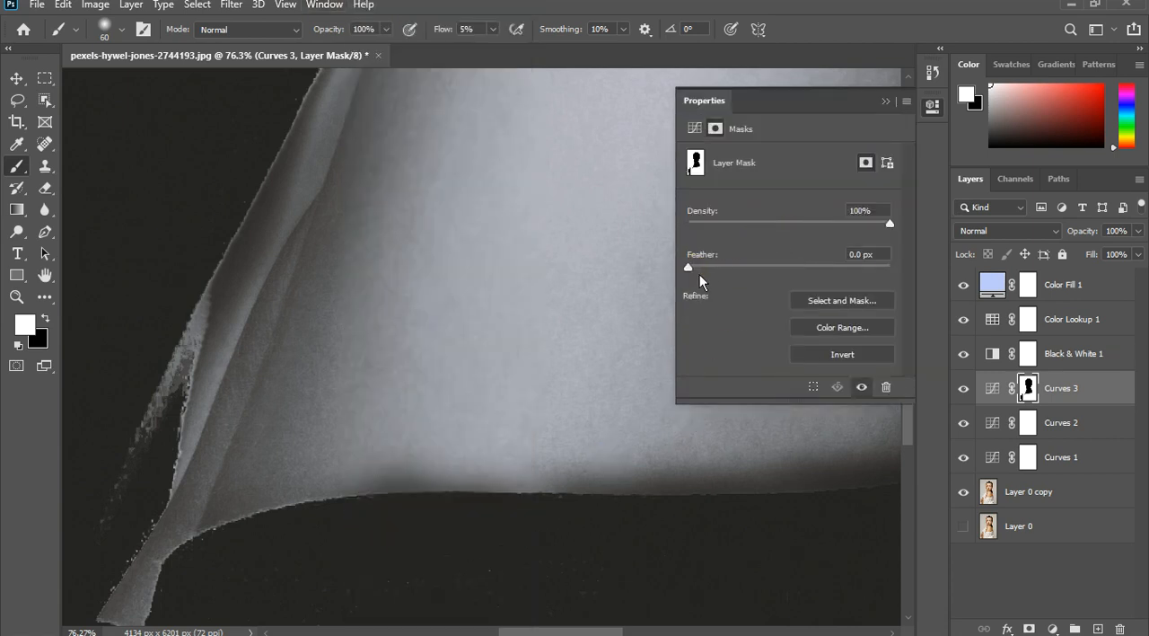
click(753, 272)
drag(761, 277, 800, 283)
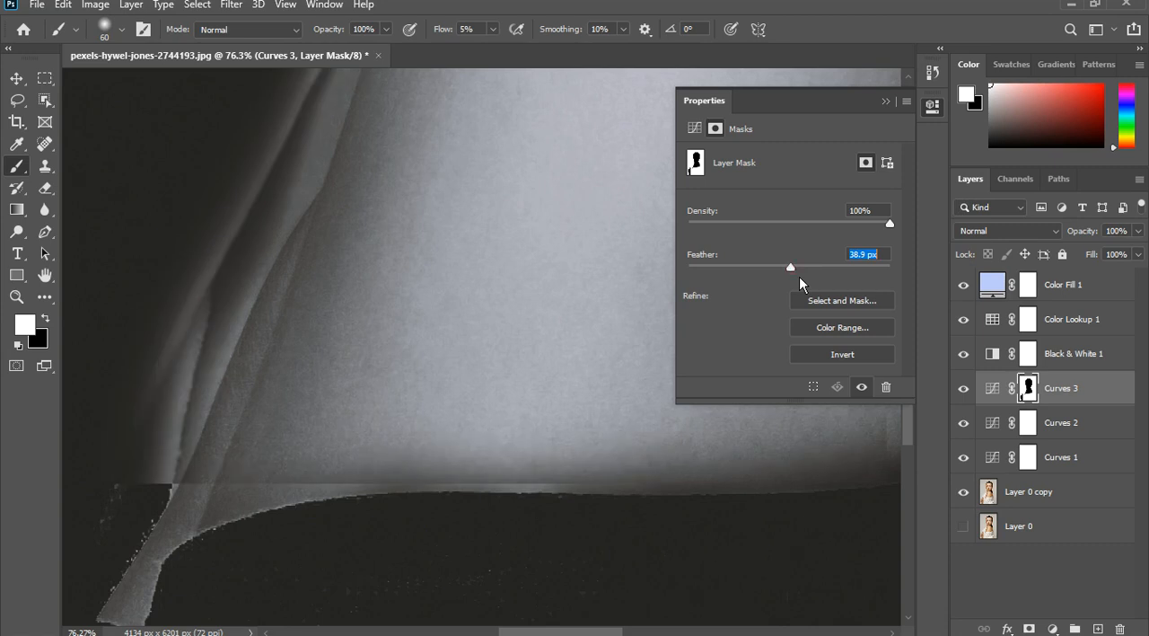
click(798, 278)
scroll(280, 366, down, 2)
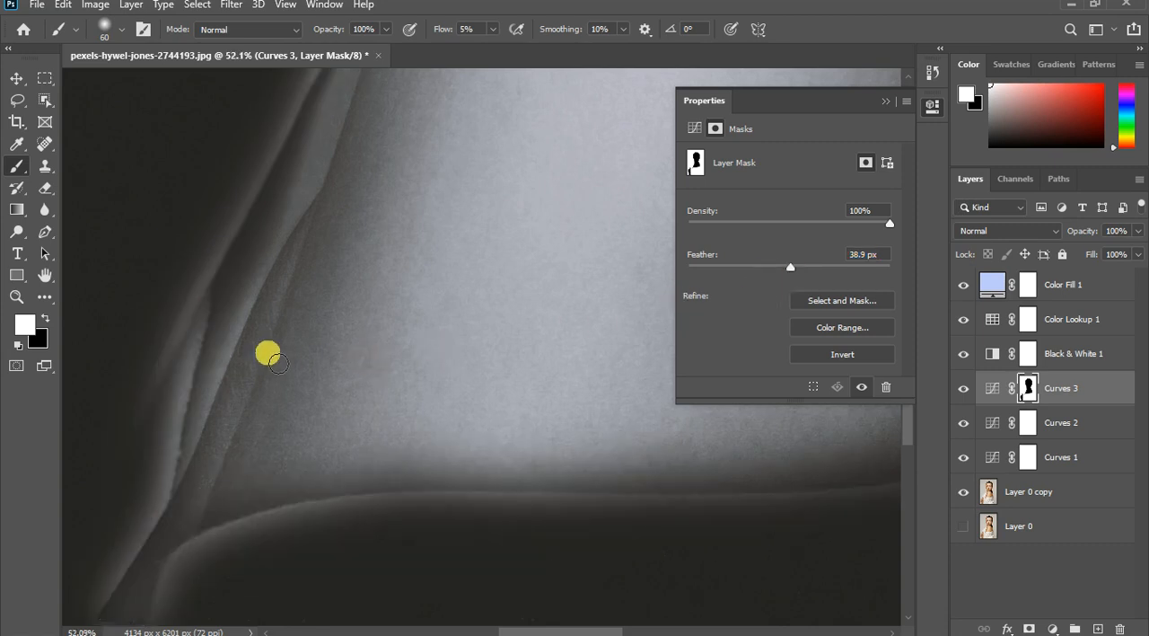
scroll(279, 366, down, 3)
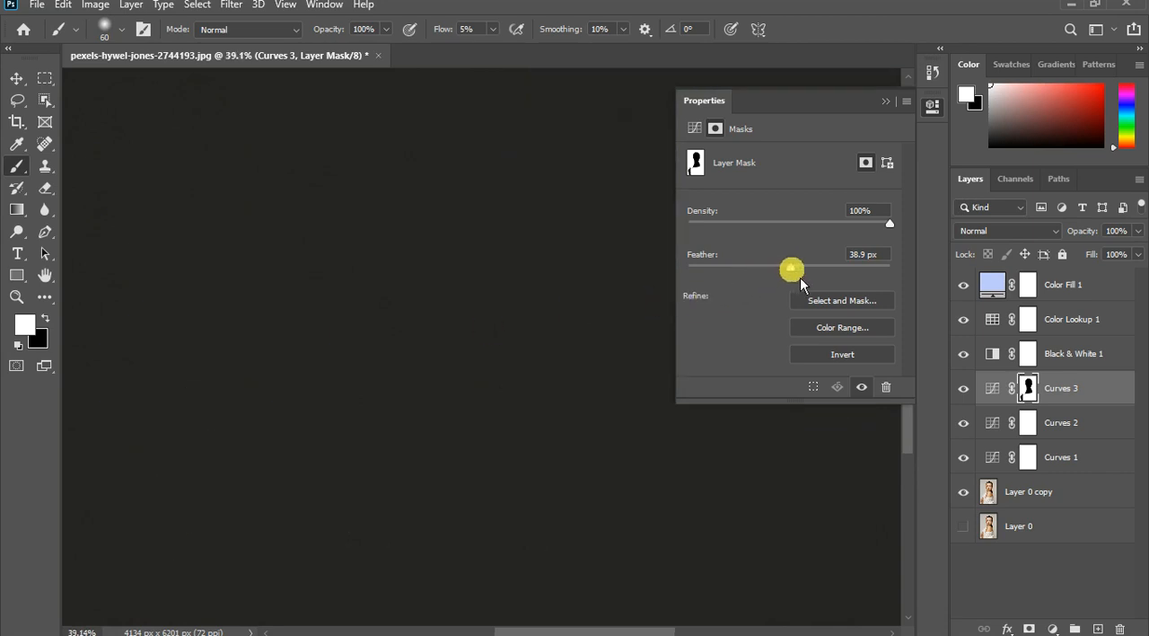
scroll(445, 299, down, 1)
- Set the Curves 3 mask's feather to 4.9 px and collapse the mask properties
click(735, 268)
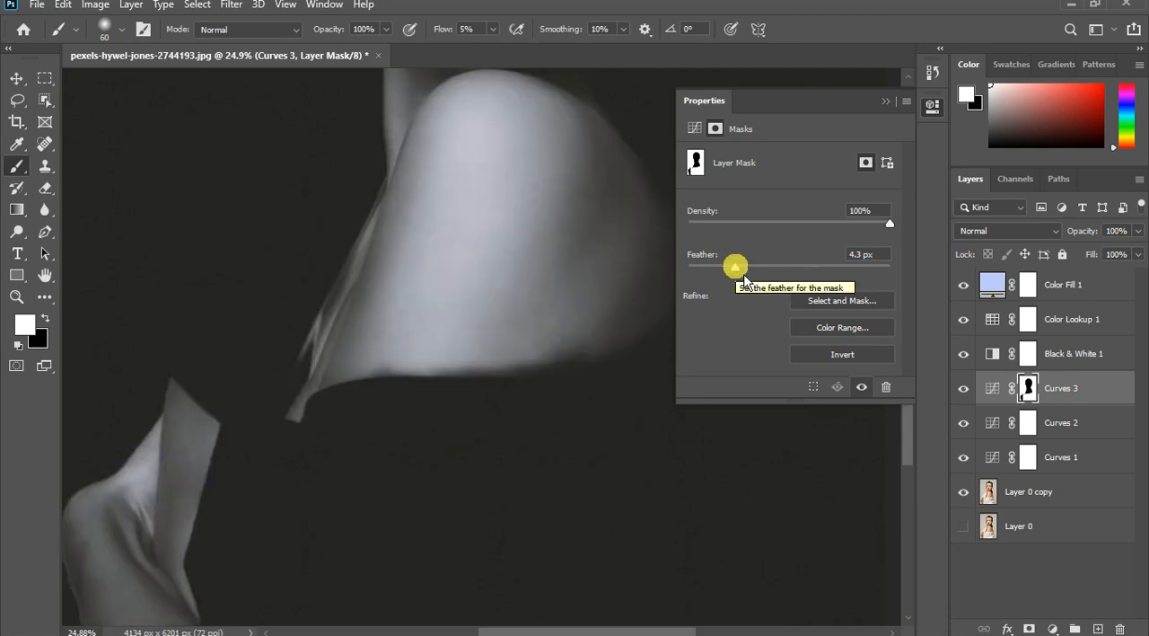
drag(743, 275, 752, 279)
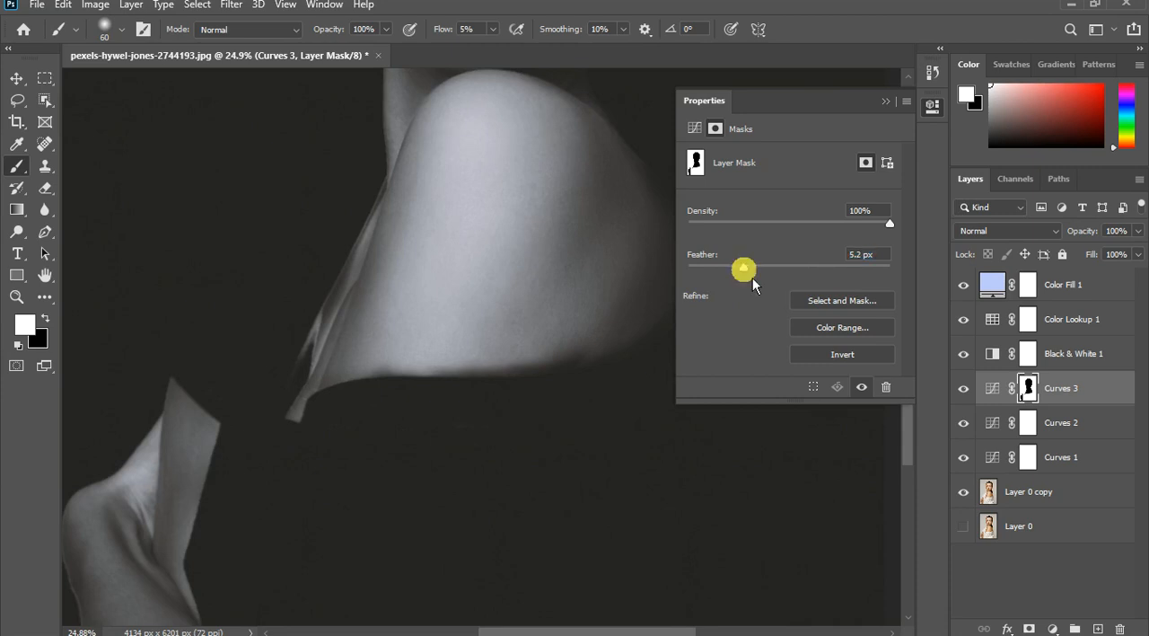
drag(753, 277, 763, 276)
drag(792, 115, 845, 149)
drag(761, 275, 779, 276)
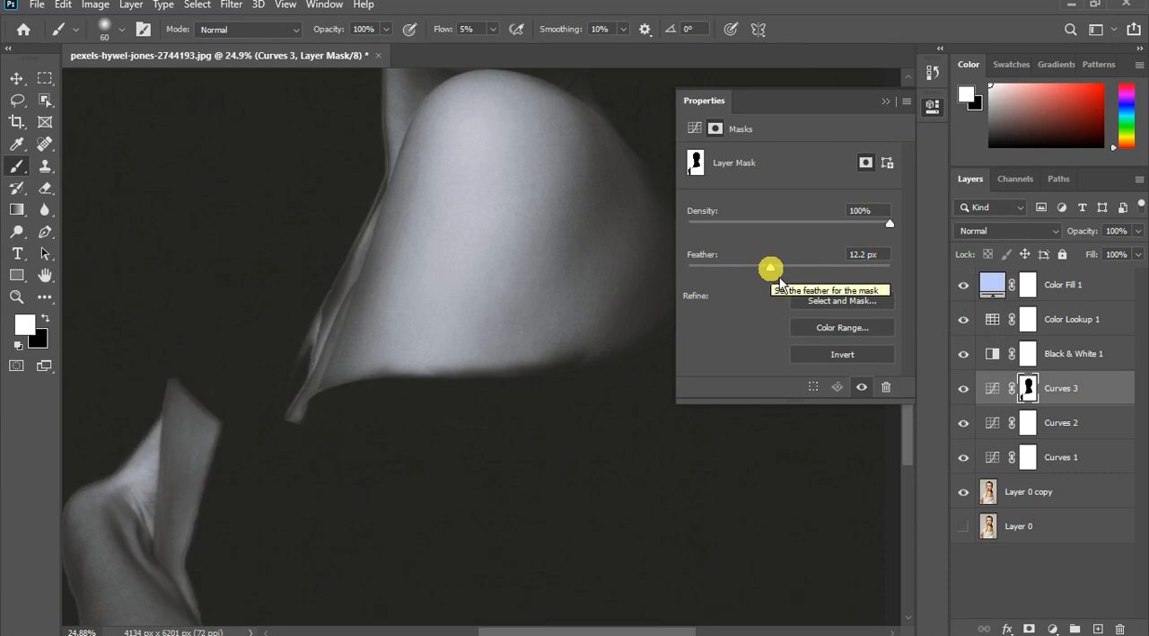
drag(779, 282, 758, 283)
click(750, 276)
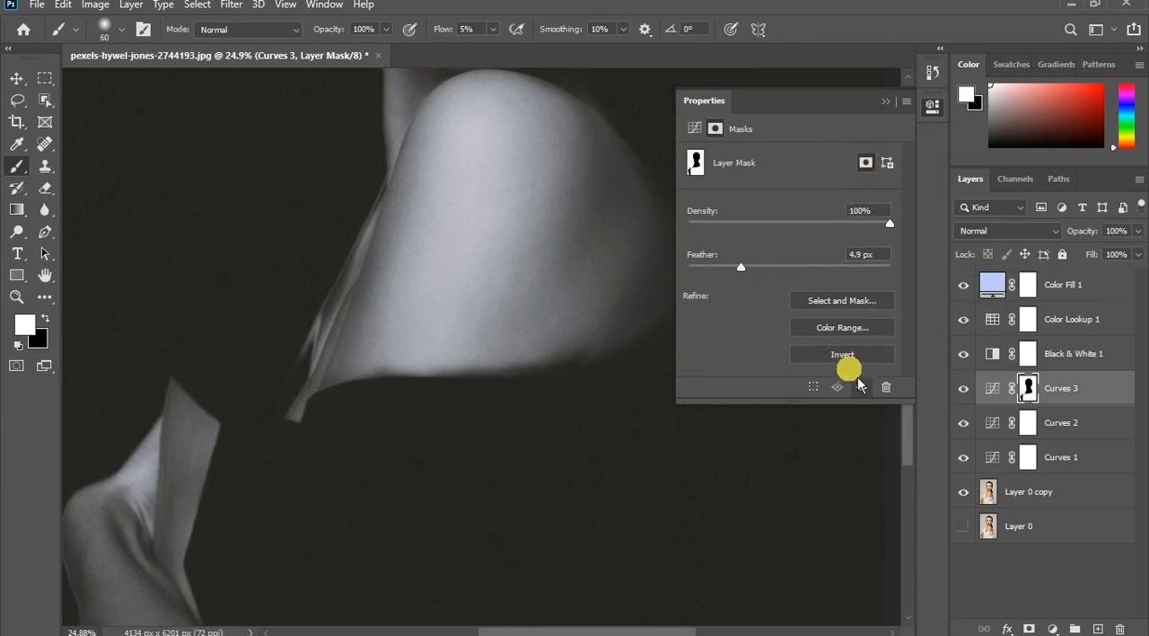
click(885, 101)
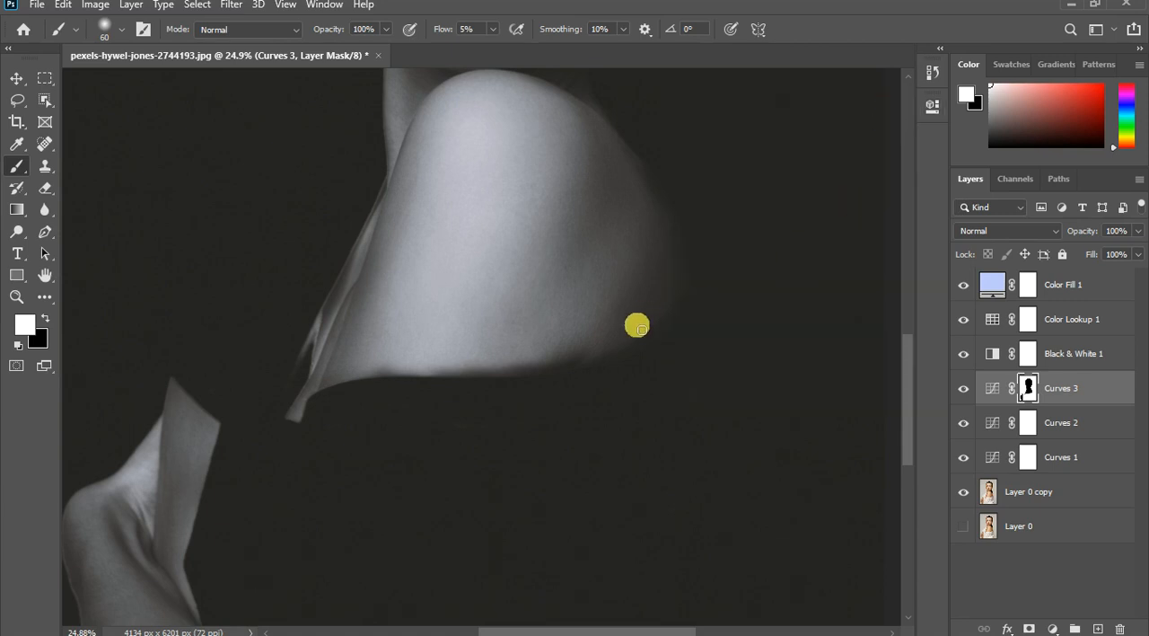
- Blend the fabric corner below the shoulder and the collar tip near the hand into the dark with white 60-pixel strokes on the Curves 3 mask
scroll(602, 441, down, 5)
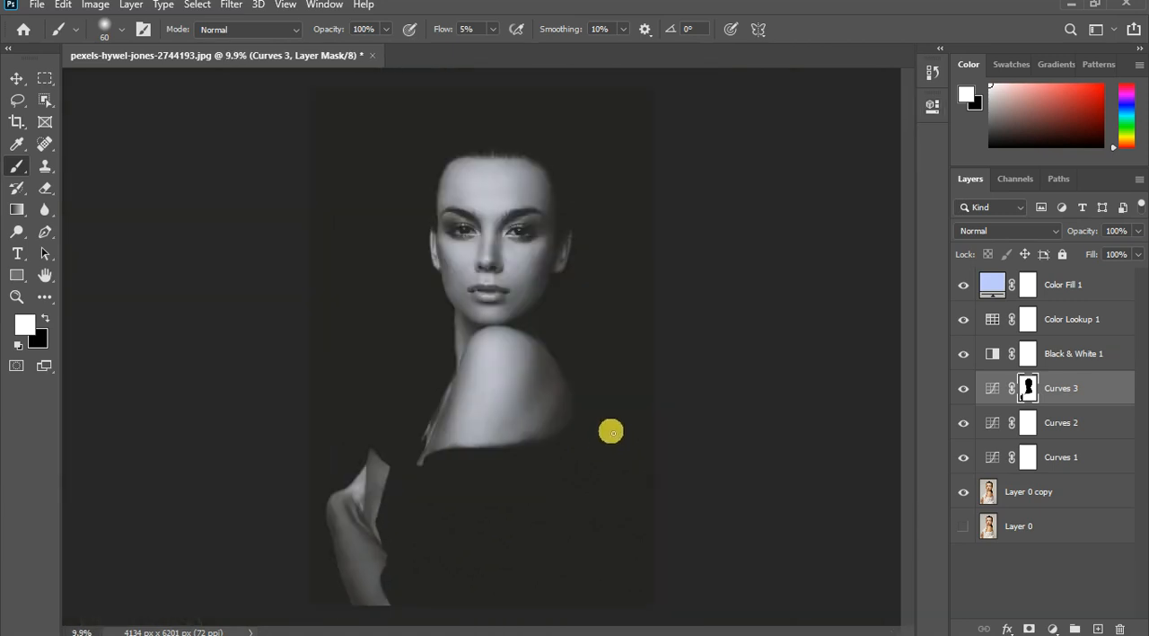
scroll(476, 445, up, 2)
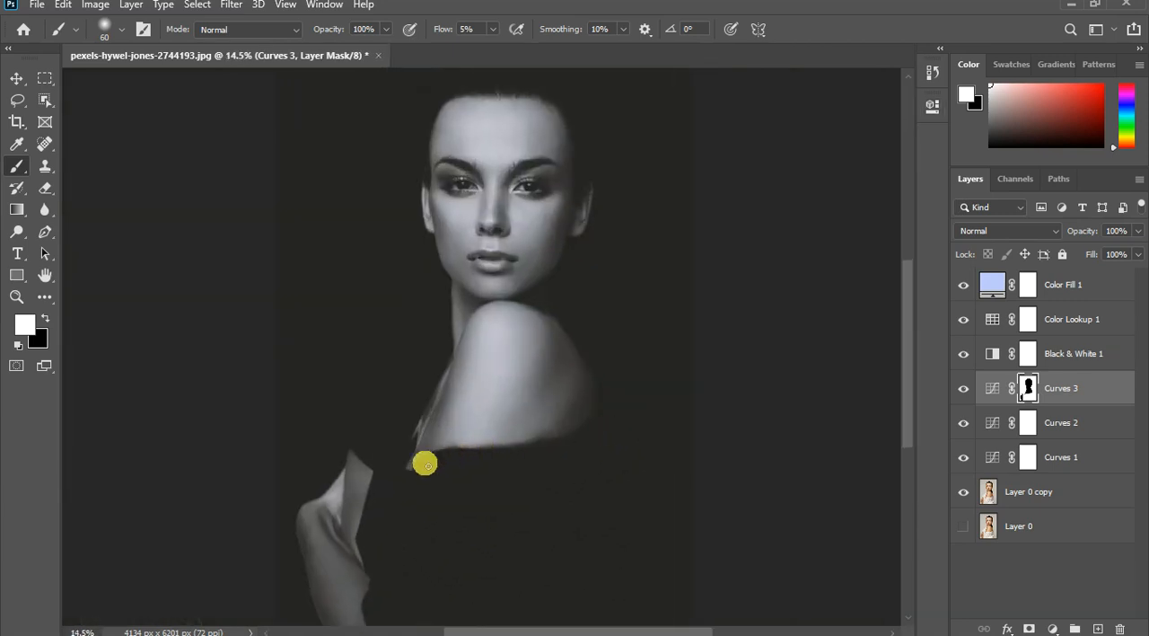
scroll(427, 464, up, 2)
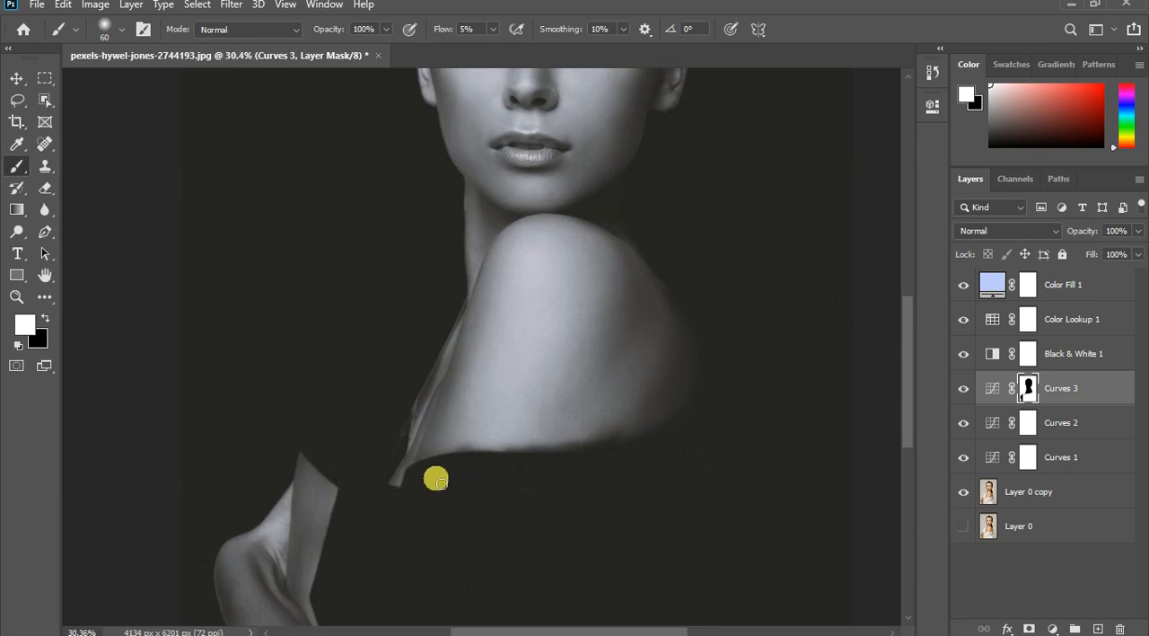
scroll(437, 477, up, 5)
drag(365, 479, 327, 497)
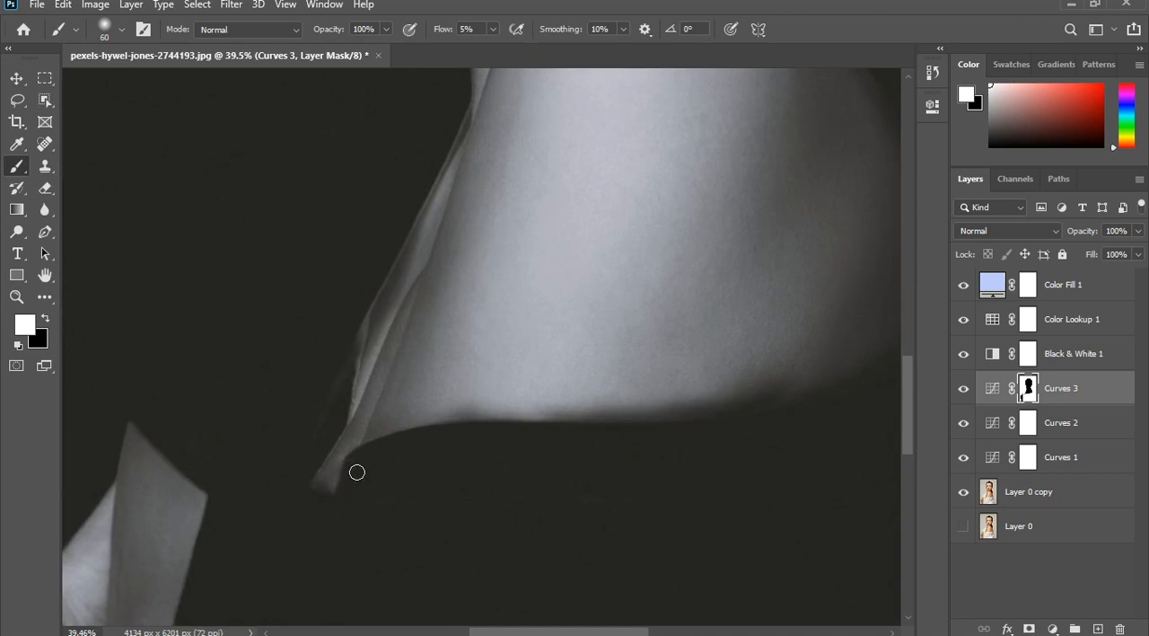
drag(225, 474, 196, 454)
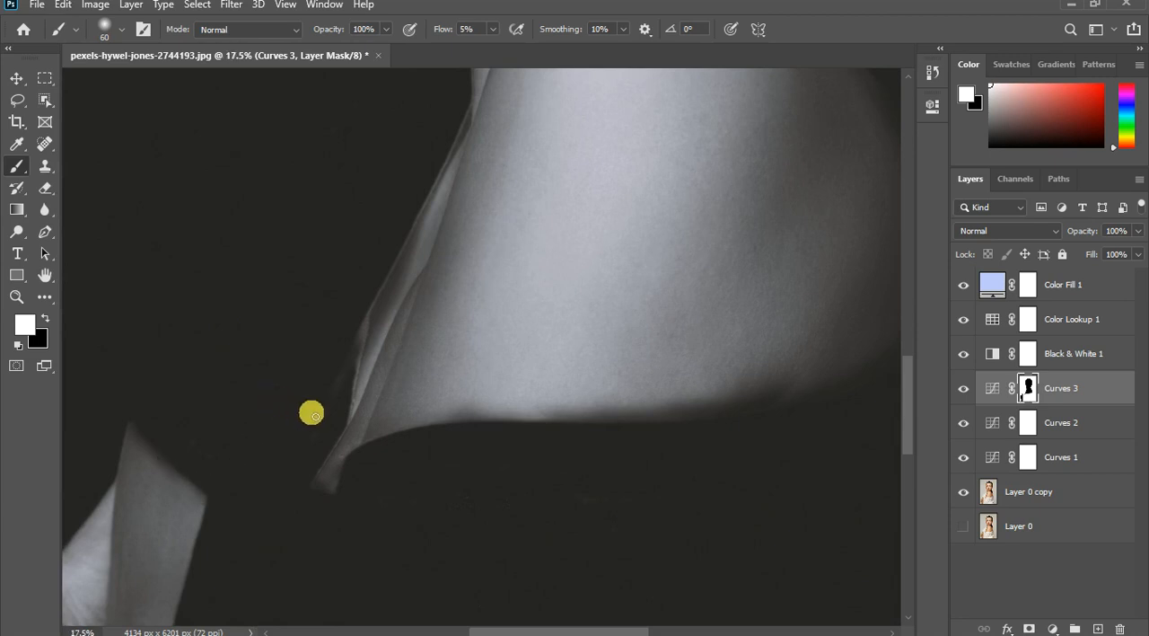
- Enlarge the mask brush to 150 pixels and paint white along the shoulder's lower edge and toward the fabric corner
scroll(311, 410, down, 3)
scroll(305, 476, down, 2)
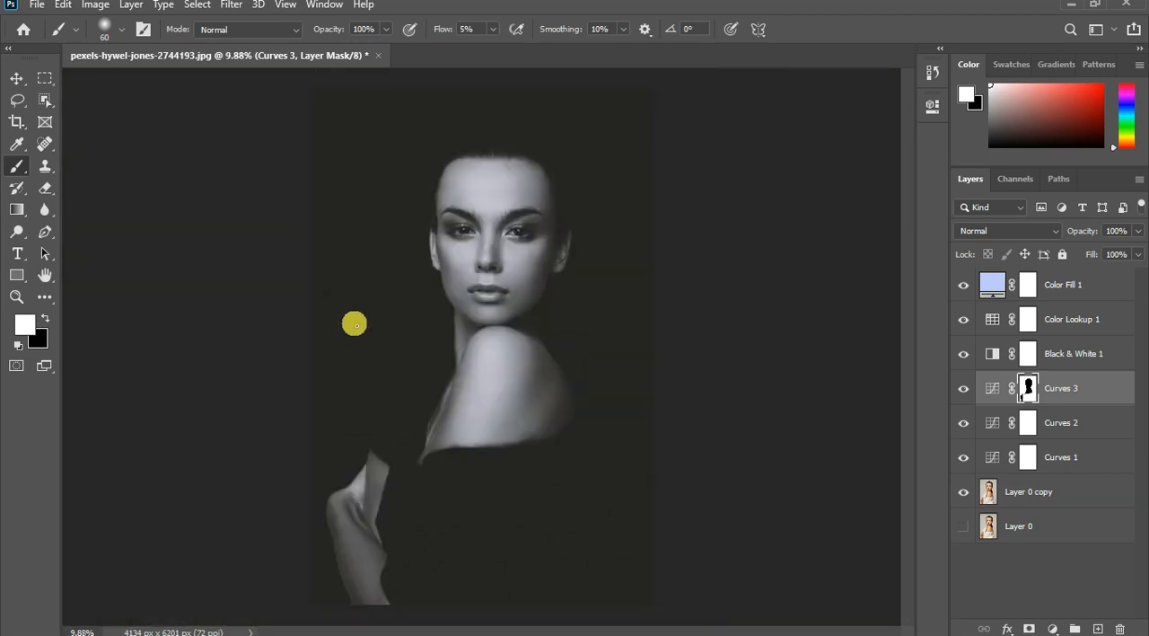
scroll(562, 395, up, 3)
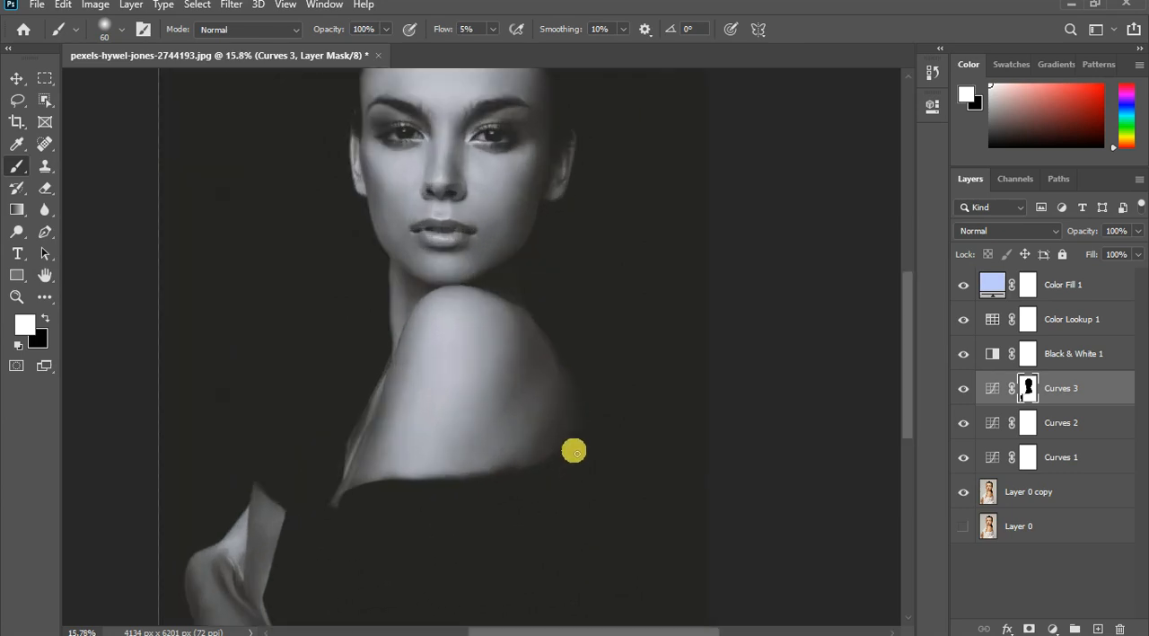
drag(543, 464, 496, 488)
key(bracketright)
key(bracketright)
key(bracketright)
key(bracketright)
key(bracketright)
key(bracketright)
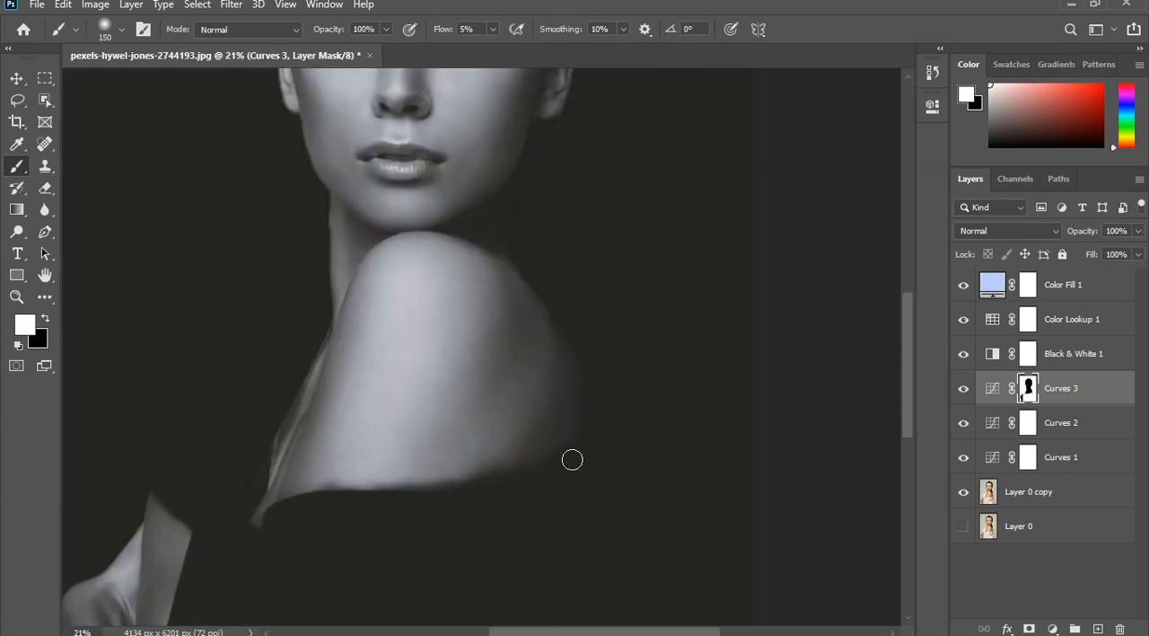
mouse_move(353, 498)
mouse_down()
mouse_move(364, 502)
mouse_move(303, 512)
mouse_up()
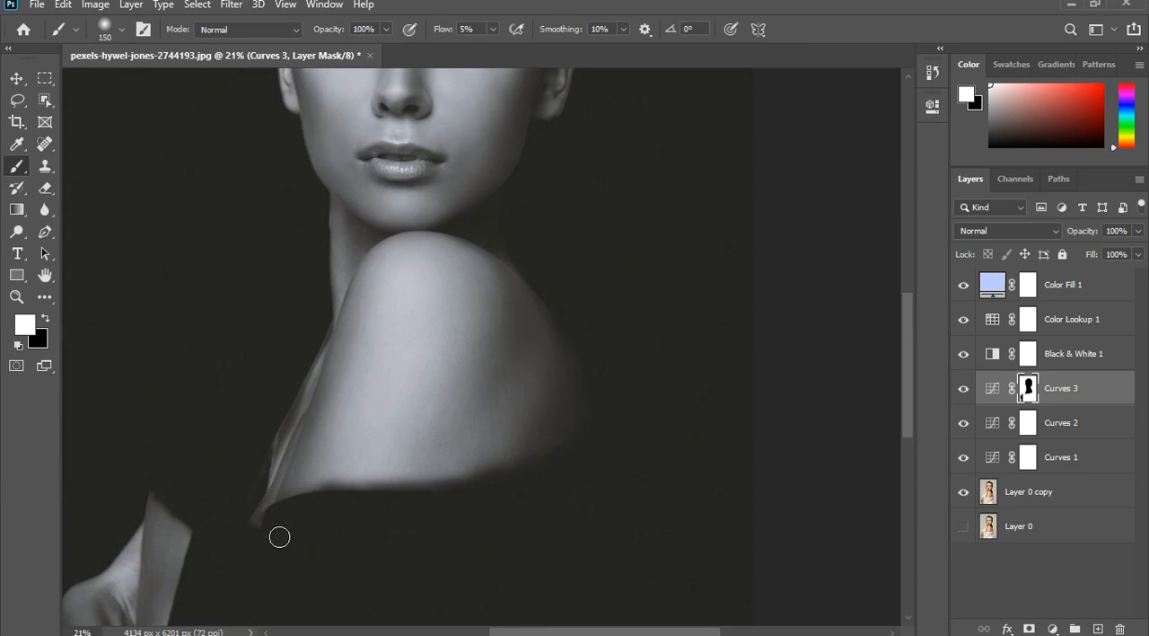
scroll(313, 490, down, 5)
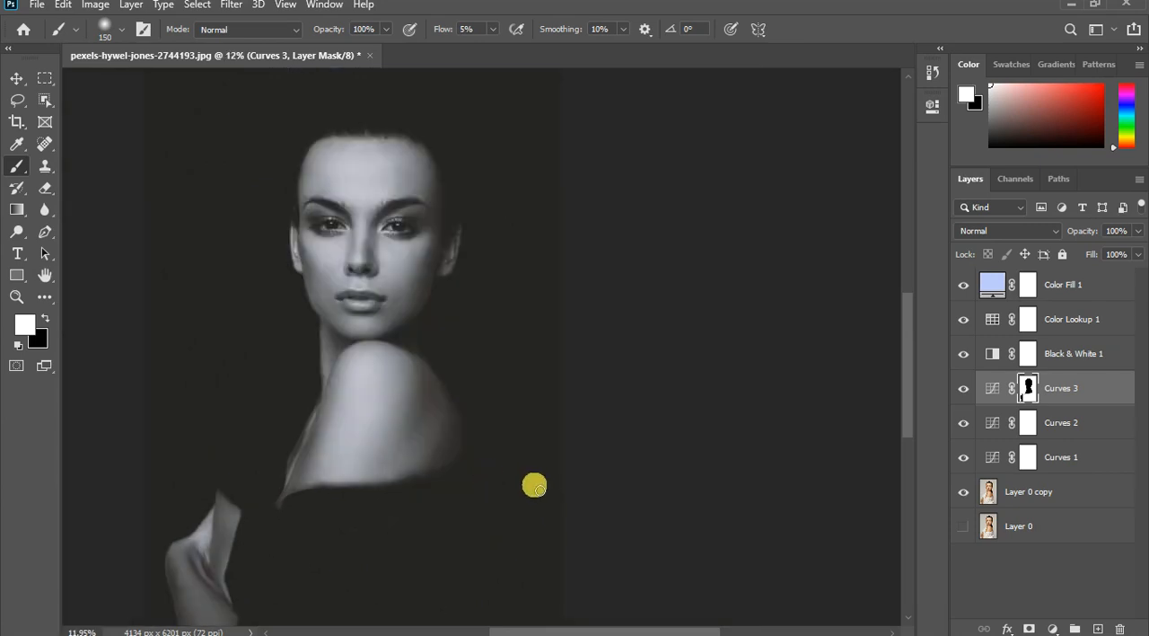
- Restore the shoulder's lower edge by painting black along it on the Curves 3 mask with the 150-pixel brush
scroll(534, 486, up, 2)
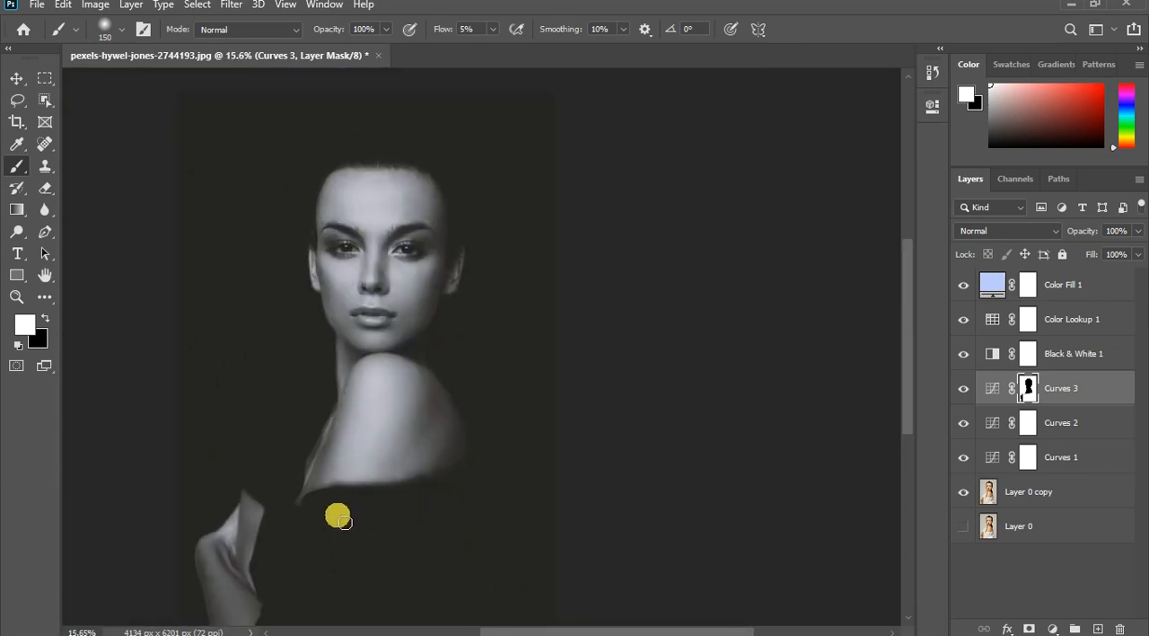
scroll(345, 523, up, 4)
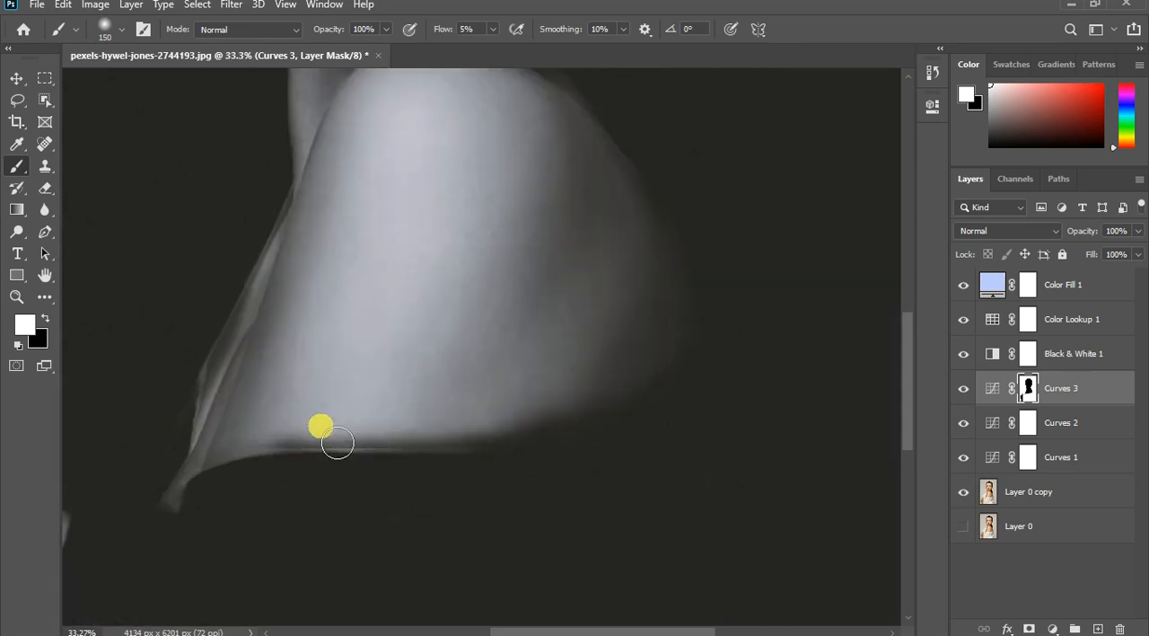
key(x)
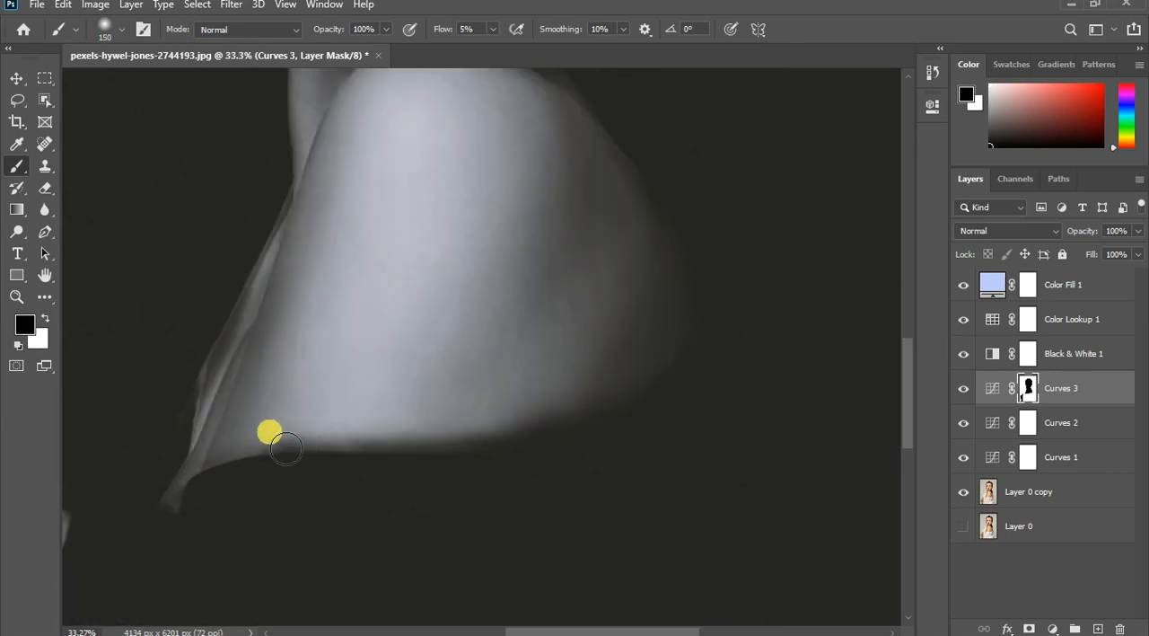
mouse_move(284, 449)
mouse_down()
mouse_move(326, 447)
mouse_move(268, 449)
mouse_move(501, 451)
mouse_move(631, 407)
mouse_move(509, 443)
mouse_move(569, 443)
mouse_move(541, 448)
mouse_move(422, 442)
mouse_move(563, 443)
mouse_move(265, 451)
mouse_move(551, 450)
mouse_move(583, 429)
mouse_move(465, 441)
mouse_move(544, 452)
mouse_up()
key(x)
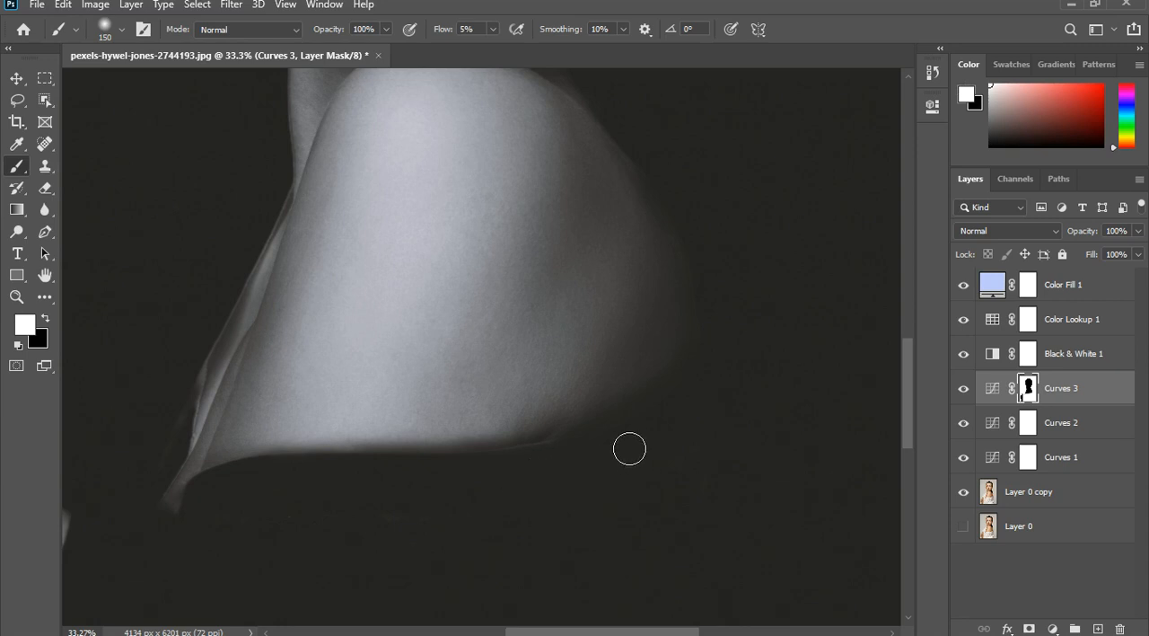
- Paint black on the Curves 3 mask just inside the shoulder's lower edge and over the fabric folds, then undo the last change
key(x)
mouse_move(534, 438)
mouse_down()
mouse_move(630, 395)
mouse_move(609, 417)
mouse_move(537, 436)
mouse_move(371, 433)
mouse_up()
mouse_move(217, 393)
mouse_down()
mouse_move(262, 351)
mouse_move(255, 331)
mouse_move(271, 317)
mouse_move(236, 398)
mouse_move(246, 383)
mouse_up()
mouse_move(266, 341)
mouse_down()
mouse_move(272, 287)
mouse_move(236, 318)
mouse_move(232, 306)
mouse_move(224, 350)
mouse_move(237, 324)
mouse_move(212, 386)
mouse_move(238, 331)
mouse_move(178, 438)
mouse_move(206, 376)
mouse_move(170, 430)
mouse_move(269, 220)
mouse_move(180, 432)
mouse_move(238, 324)
mouse_up()
key(x)
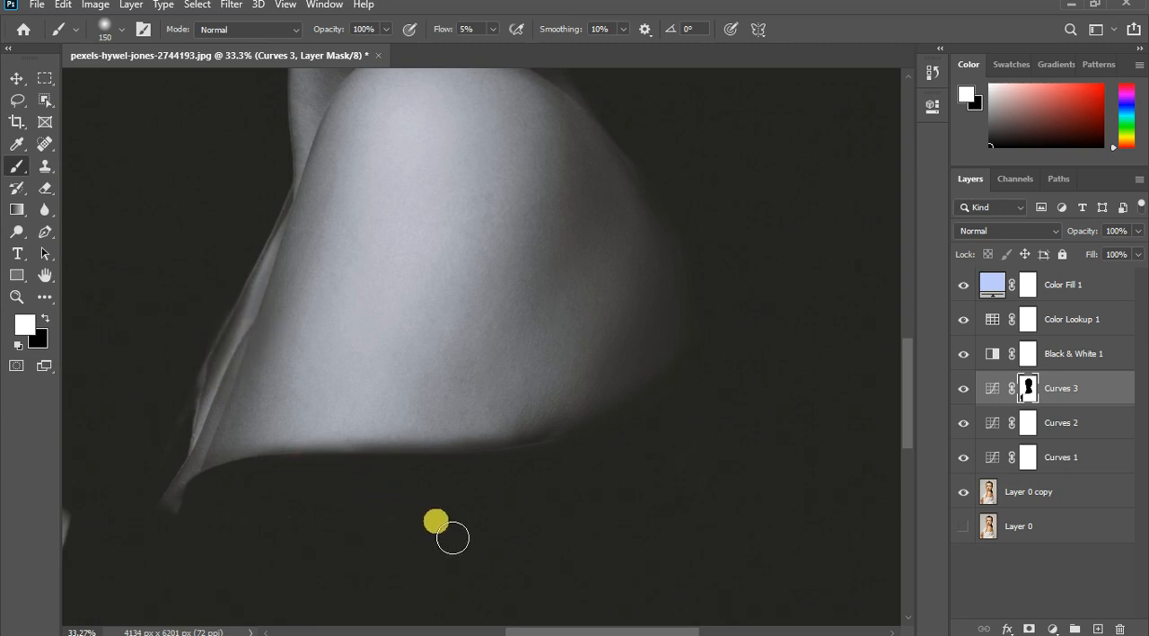
scroll(493, 403, down, 1)
key(ctrl+z)
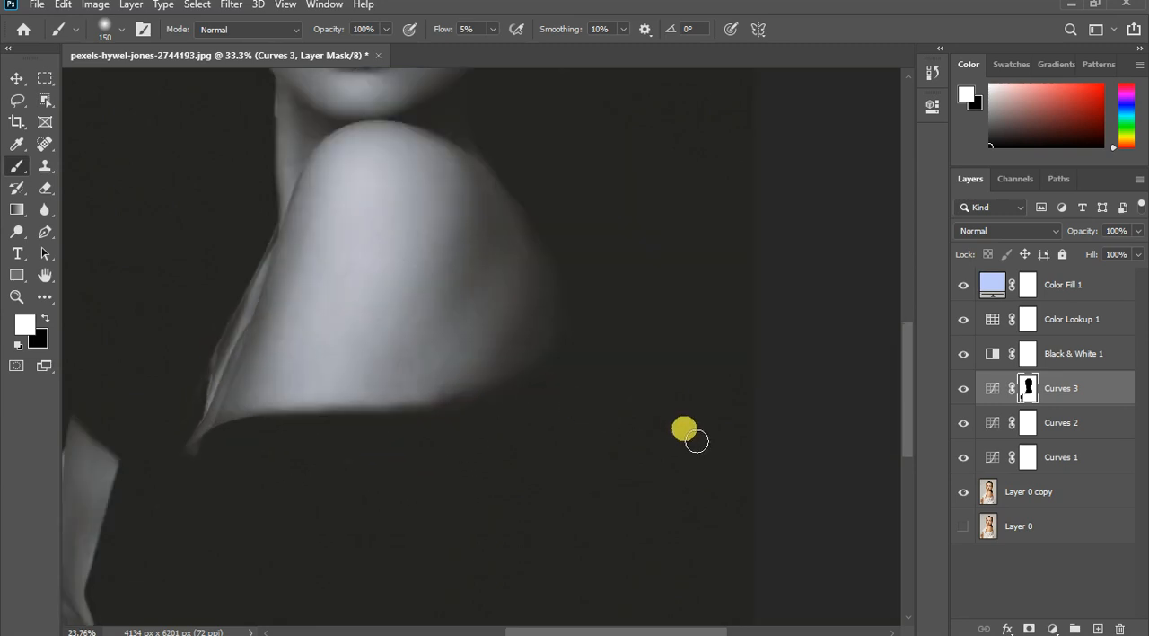
scroll(550, 437, down, 2)
scroll(531, 397, down, 5)
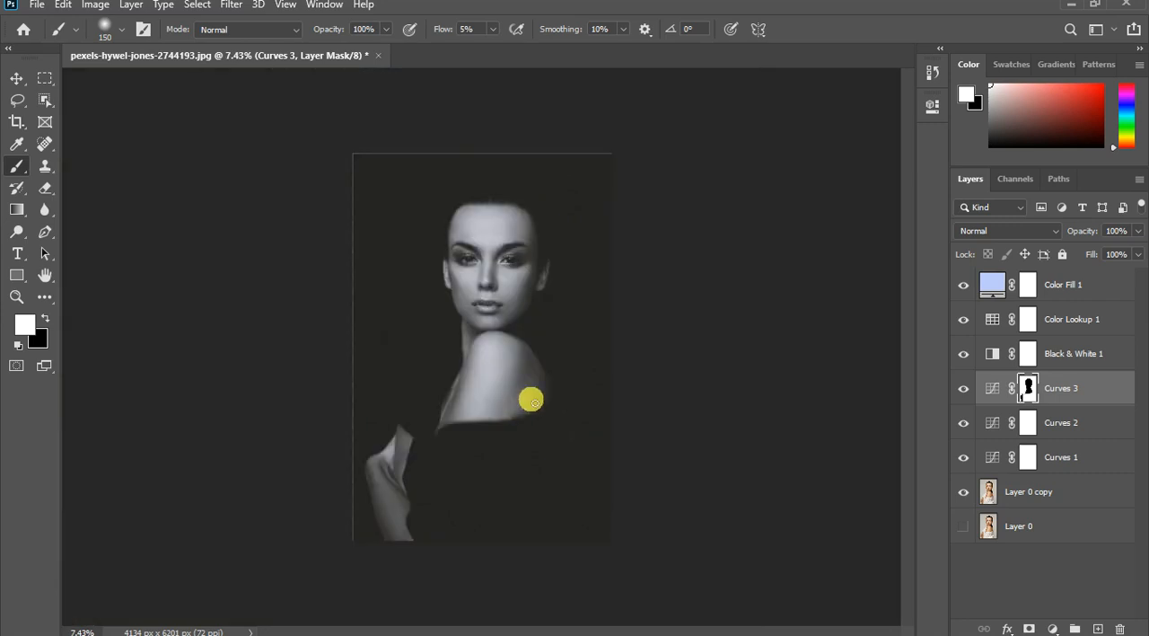
scroll(534, 412, up, 1)
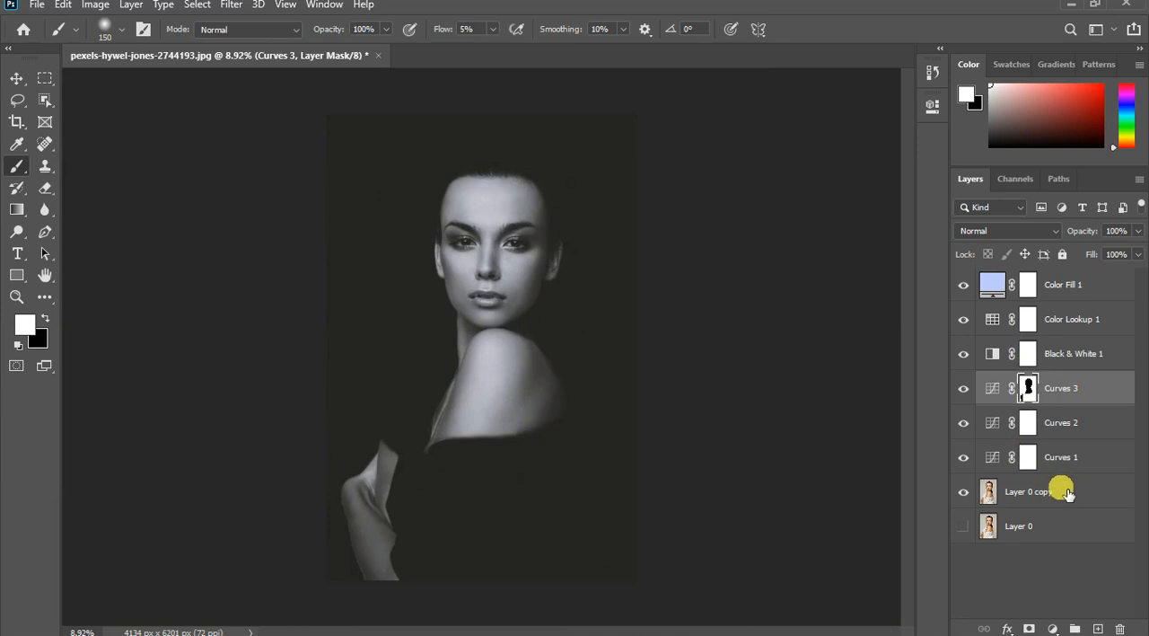
- Change the Color Fill 1 layer's colour to the deeper blue #8da3f2 and return to the Brush tool
double_click(993, 293)
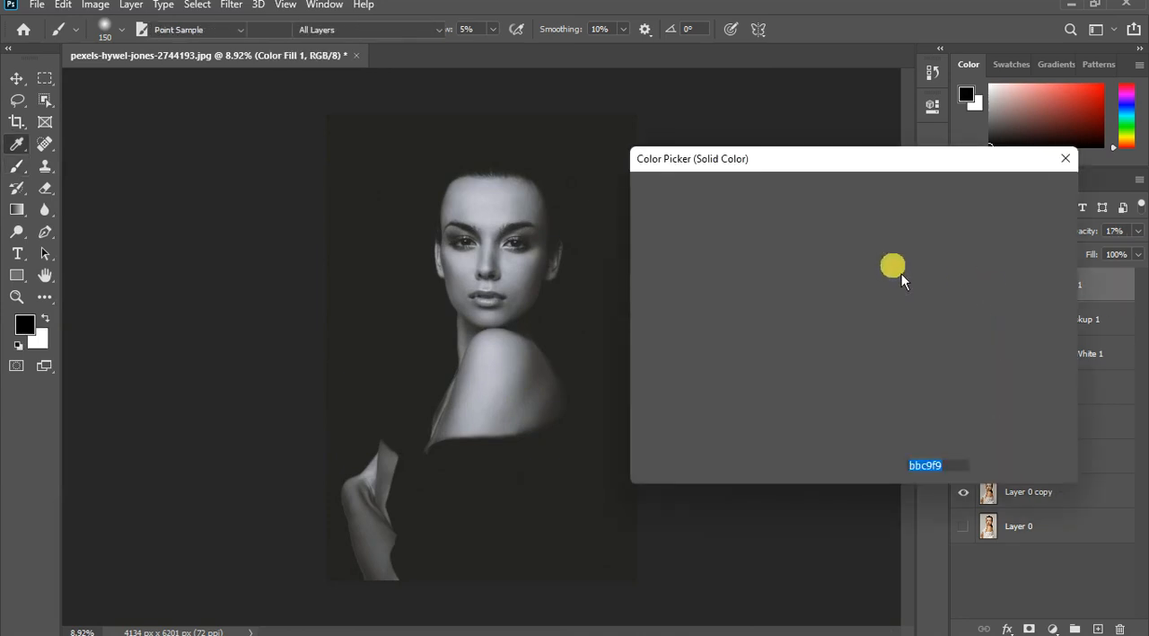
drag(791, 169, 829, 165)
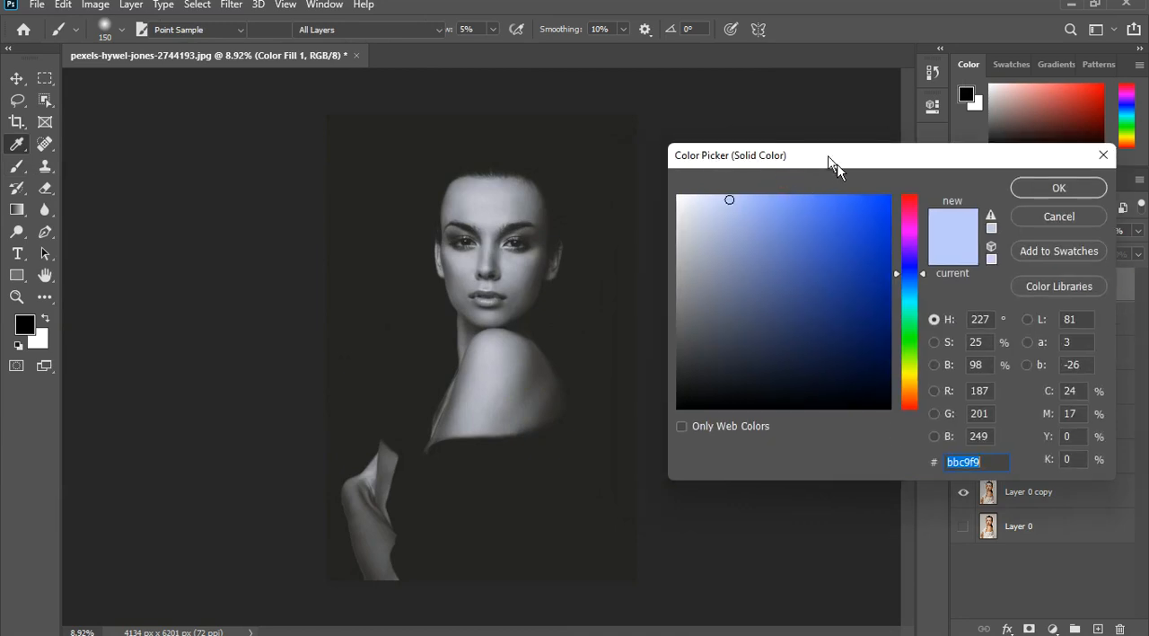
click(754, 213)
click(757, 210)
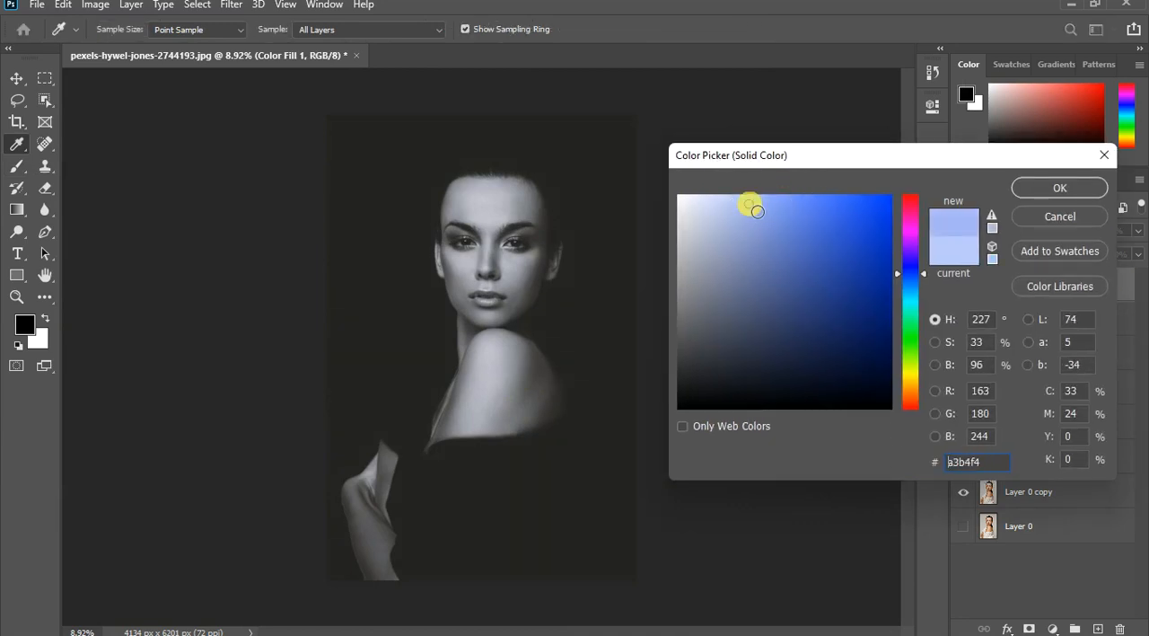
click(750, 203)
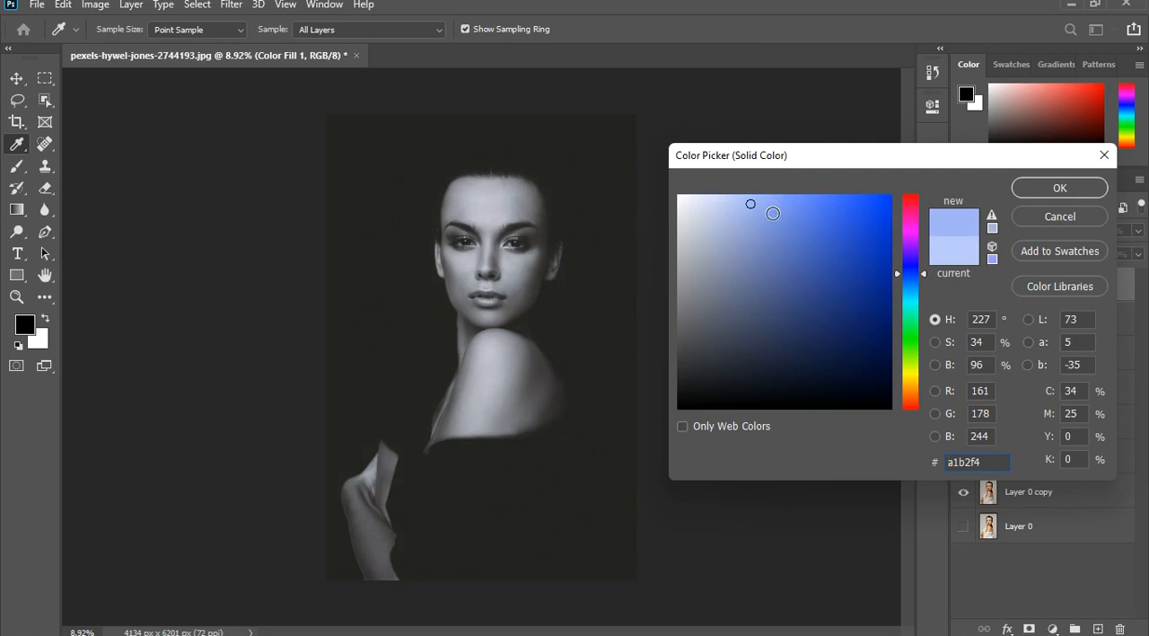
click(773, 210)
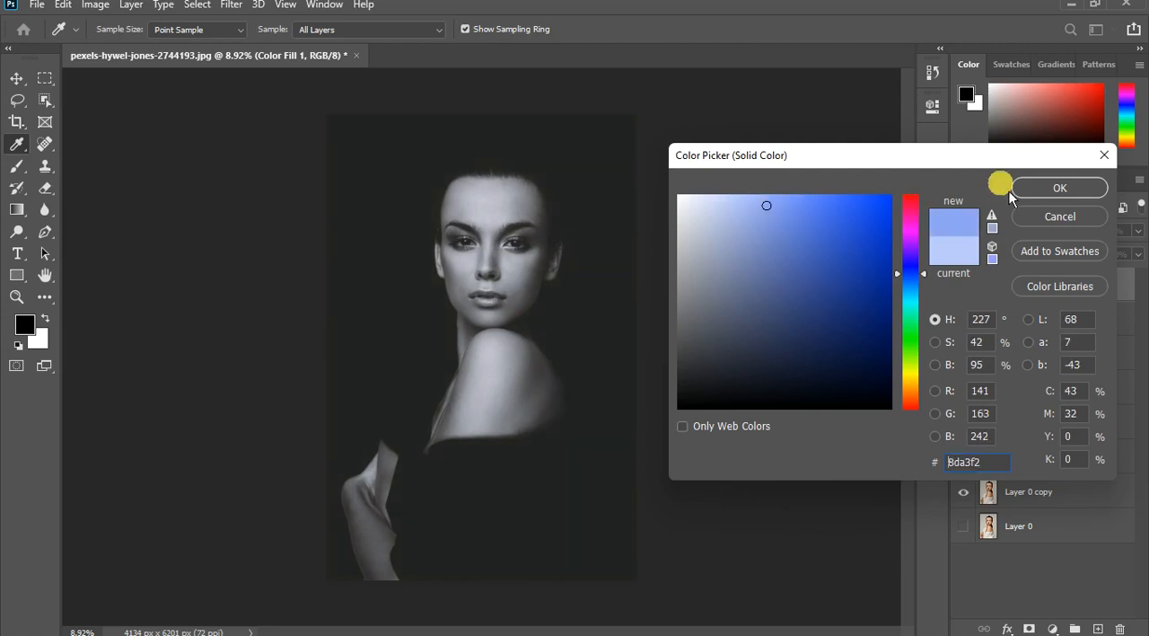
click(1049, 193)
key(b)
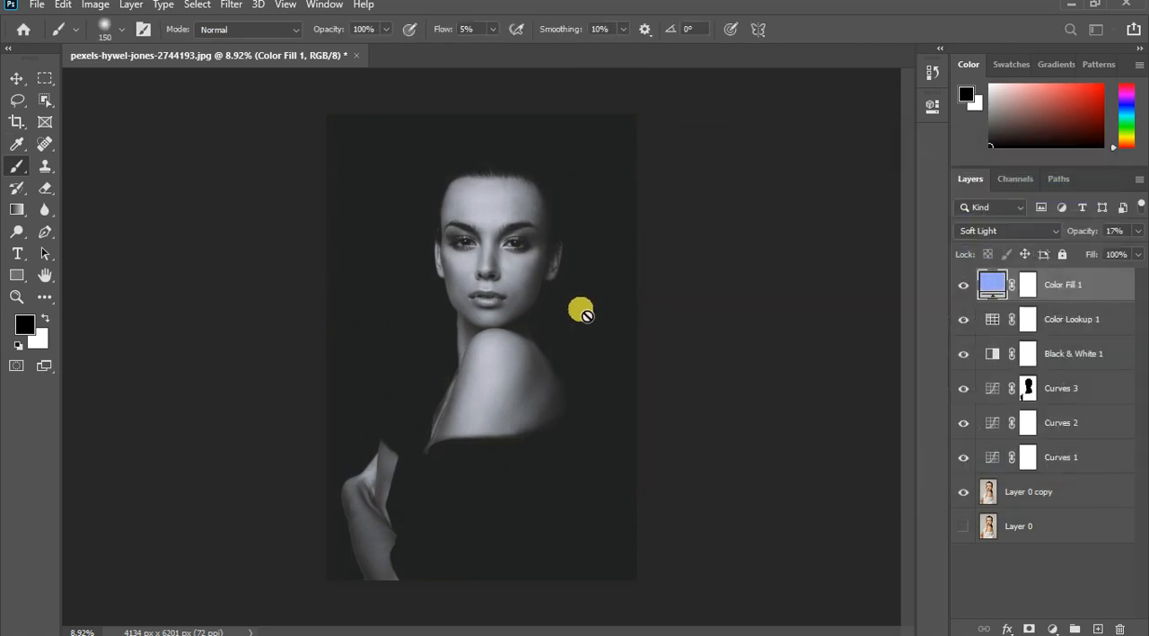
- Toggle the Black & White 1 layer's visibility to compare the monochrome and colour versions of the portrait
scroll(583, 333, down, 1)
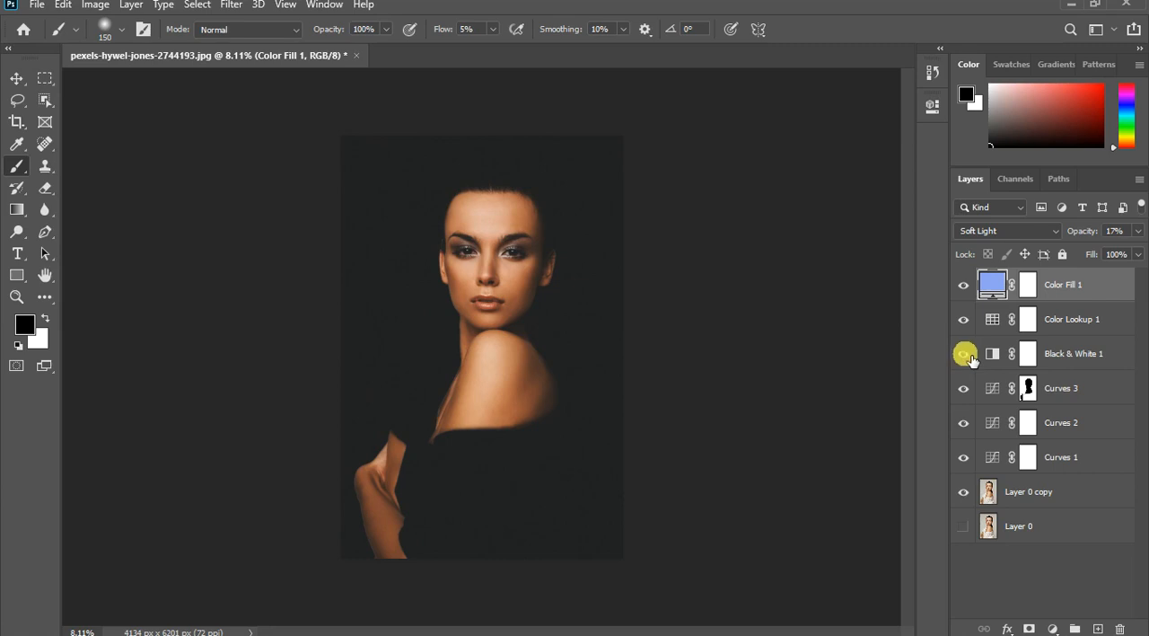
click(973, 360)
click(973, 360)
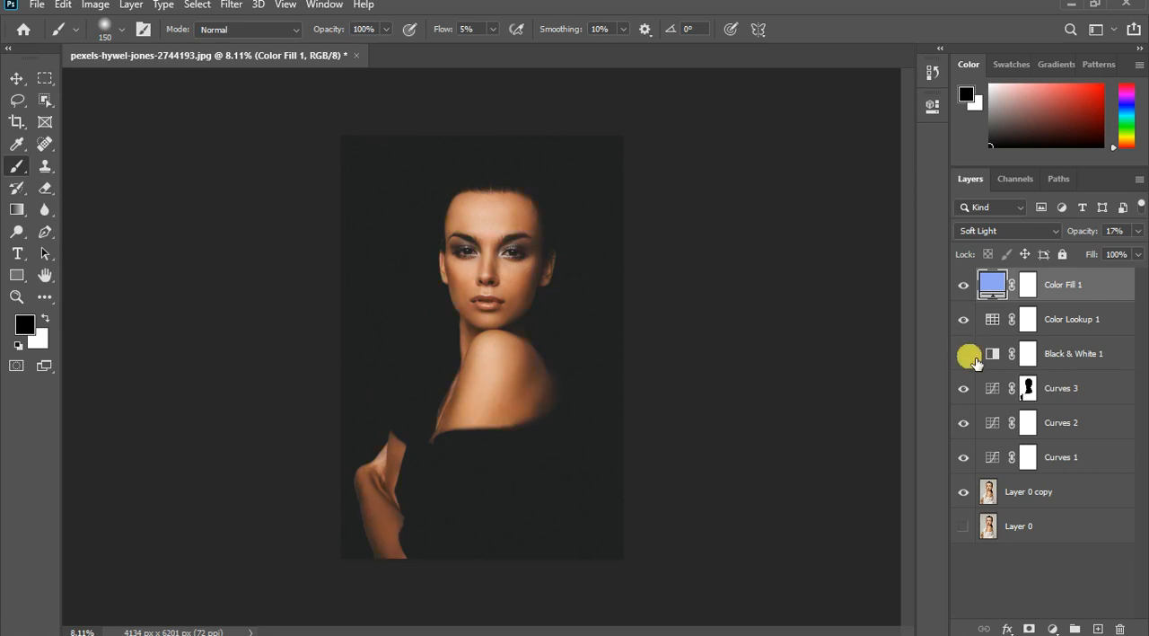